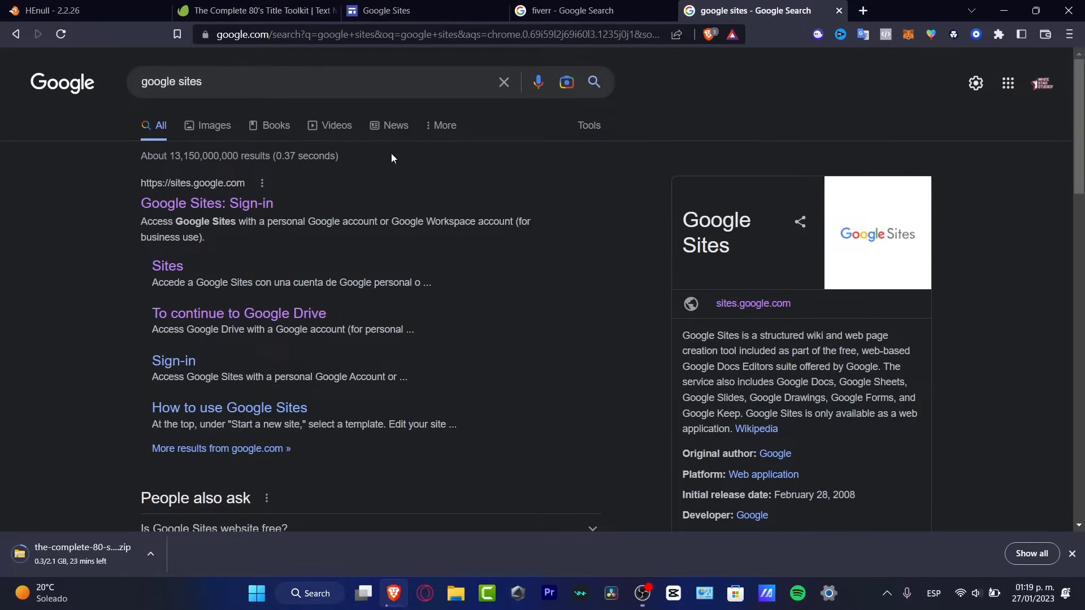
- Check the signed-in account, then open the Google Sites template gallery
{"action": "left_click", "coordinate": [1047, 92]}
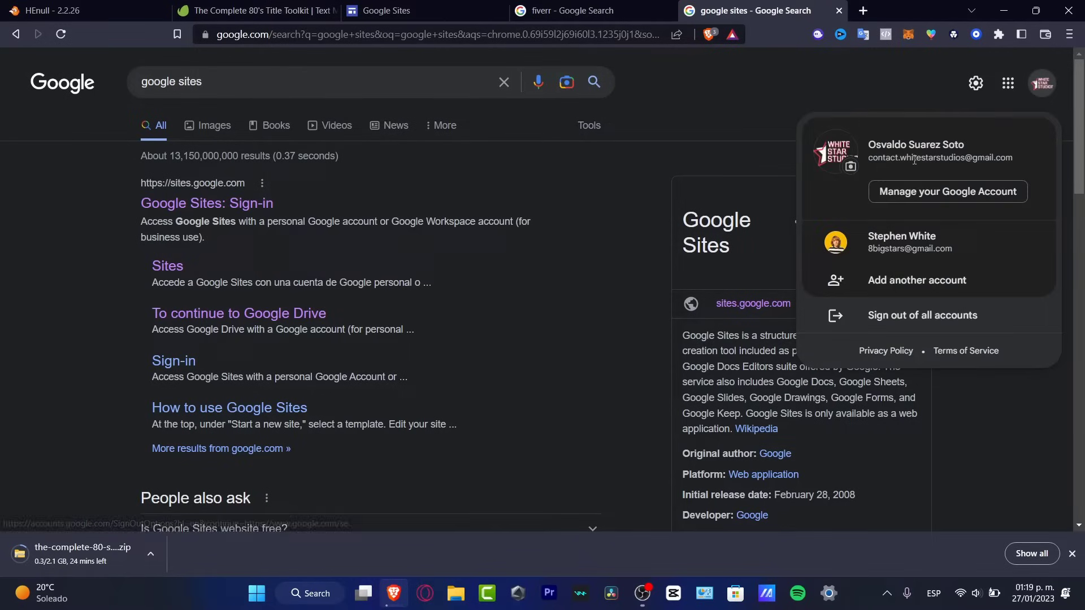
{"action": "left_click", "coordinate": [1046, 90]}
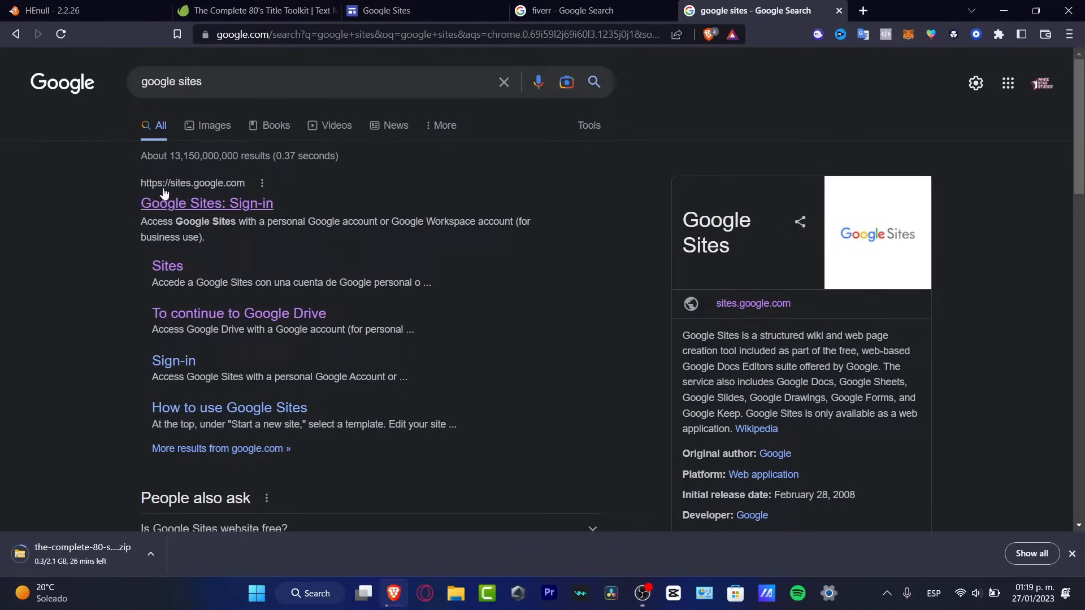
{"action": "left_click", "coordinate": [414, 14]}
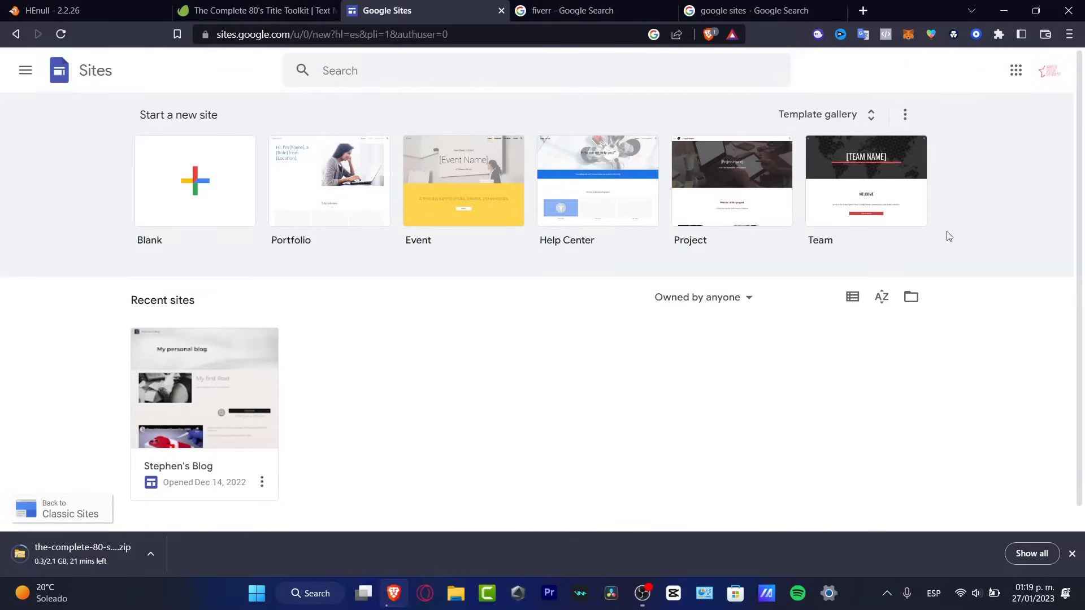
{"action": "left_click", "coordinate": [868, 114]}
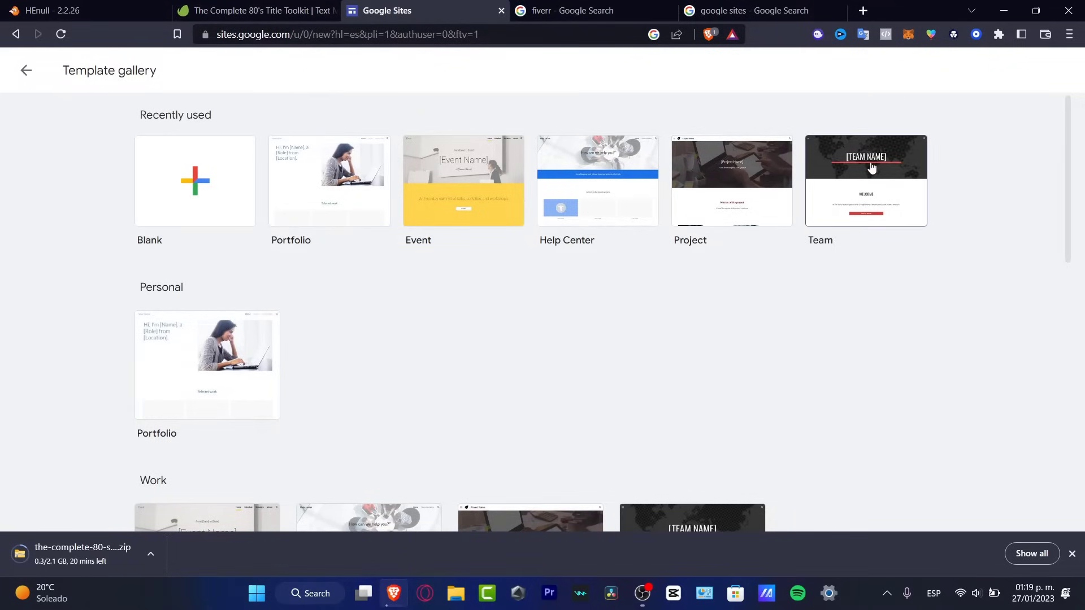
- Browse the gallery's Personal, Work and Education templates to find Student Portfolio
{"action": "scroll", "coordinate": [864, 169], "scroll_direction": "down", "scroll_amount": 7}
{"action": "scroll", "coordinate": [863, 174], "scroll_direction": "down", "scroll_amount": 3}
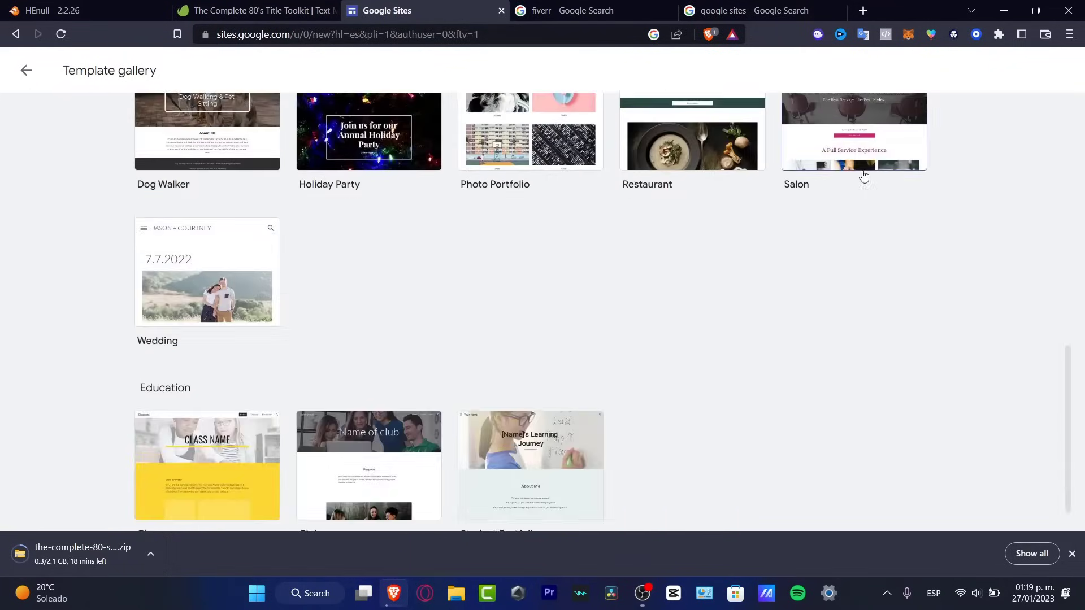
{"action": "scroll", "coordinate": [720, 290], "scroll_direction": "down", "scroll_amount": 1}
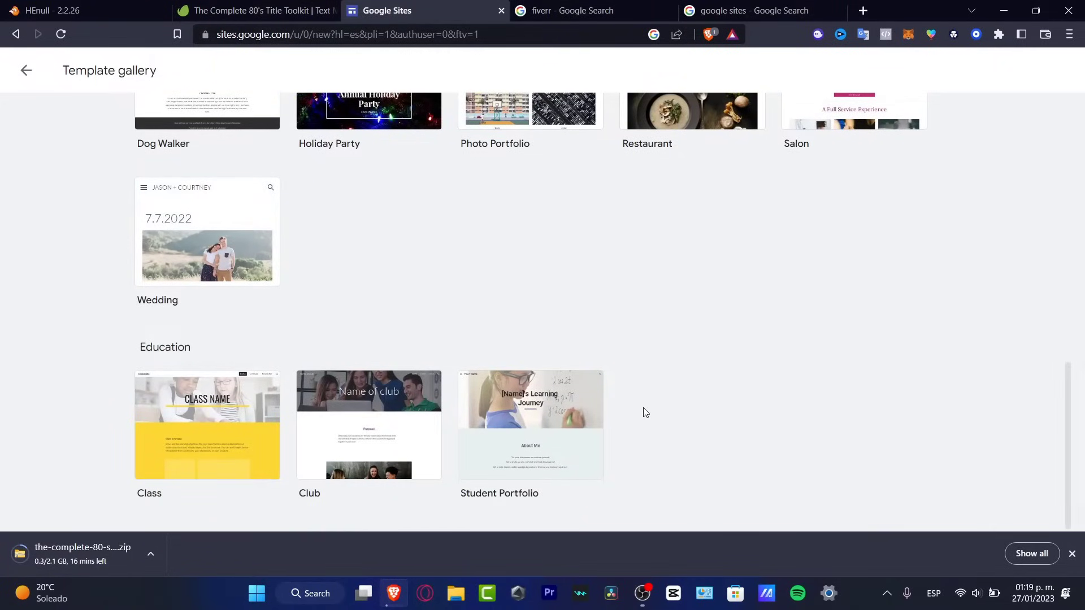
{"action": "scroll", "coordinate": [662, 313], "scroll_direction": "up", "scroll_amount": 3}
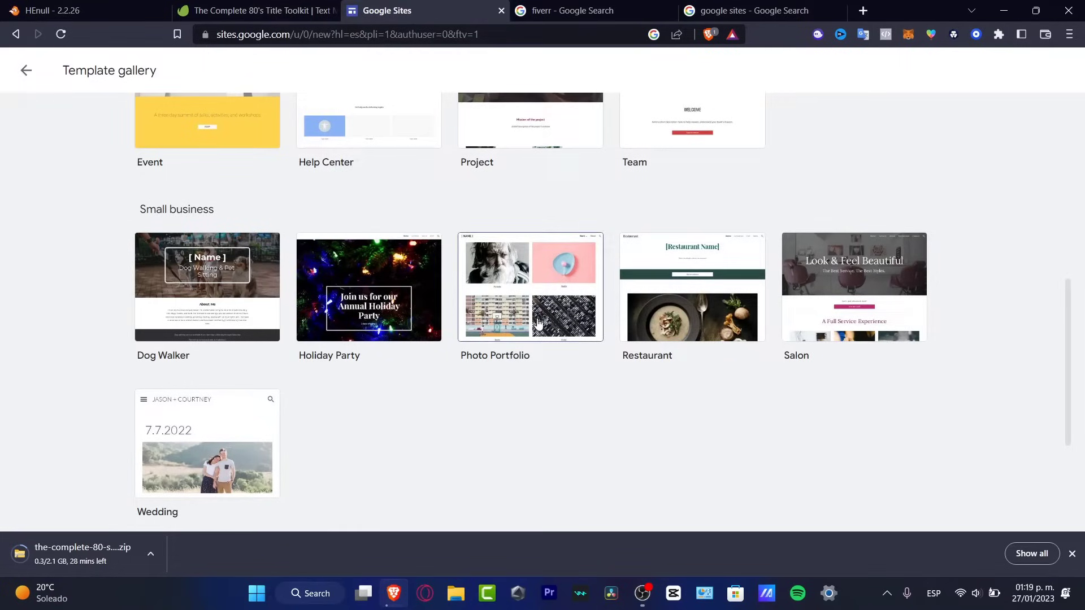
{"action": "scroll", "coordinate": [534, 328], "scroll_direction": "up", "scroll_amount": 6}
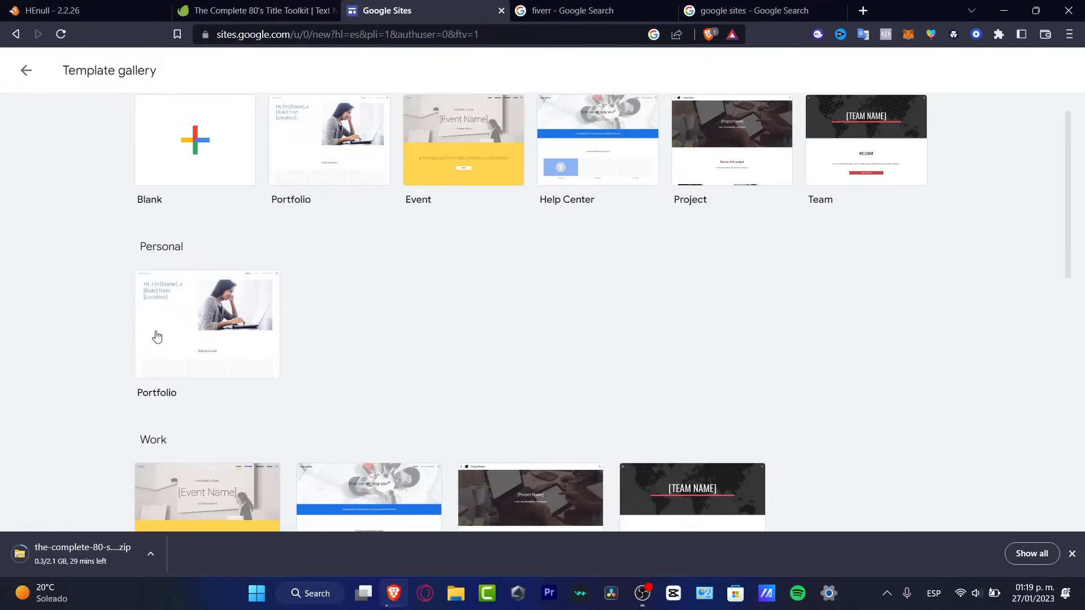
{"action": "scroll", "coordinate": [499, 276], "scroll_direction": "down", "scroll_amount": 8}
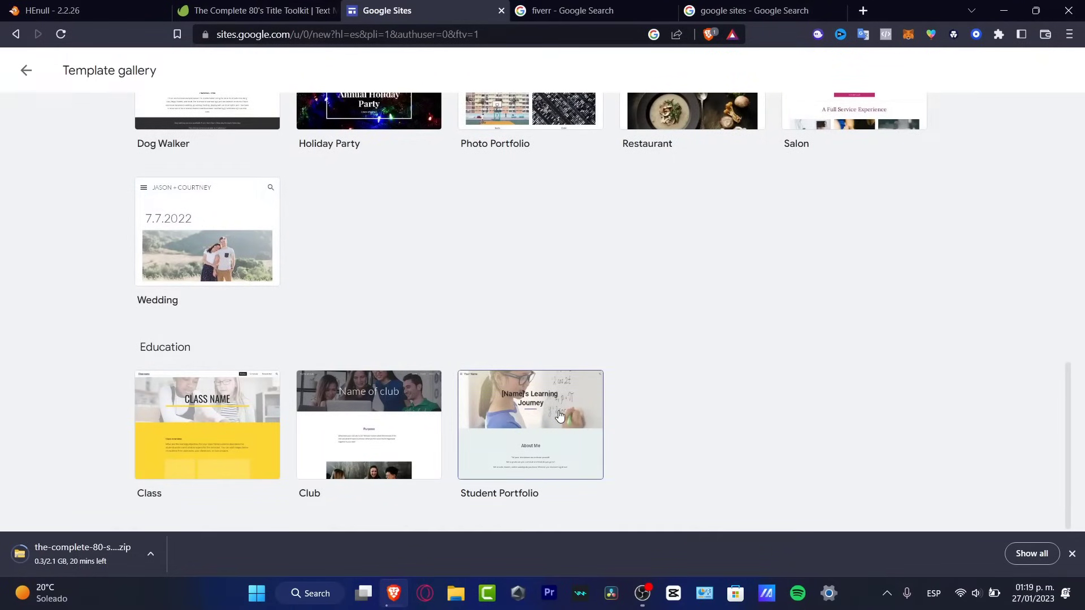
{"action": "scroll", "coordinate": [560, 417], "scroll_direction": "up", "scroll_amount": 10}
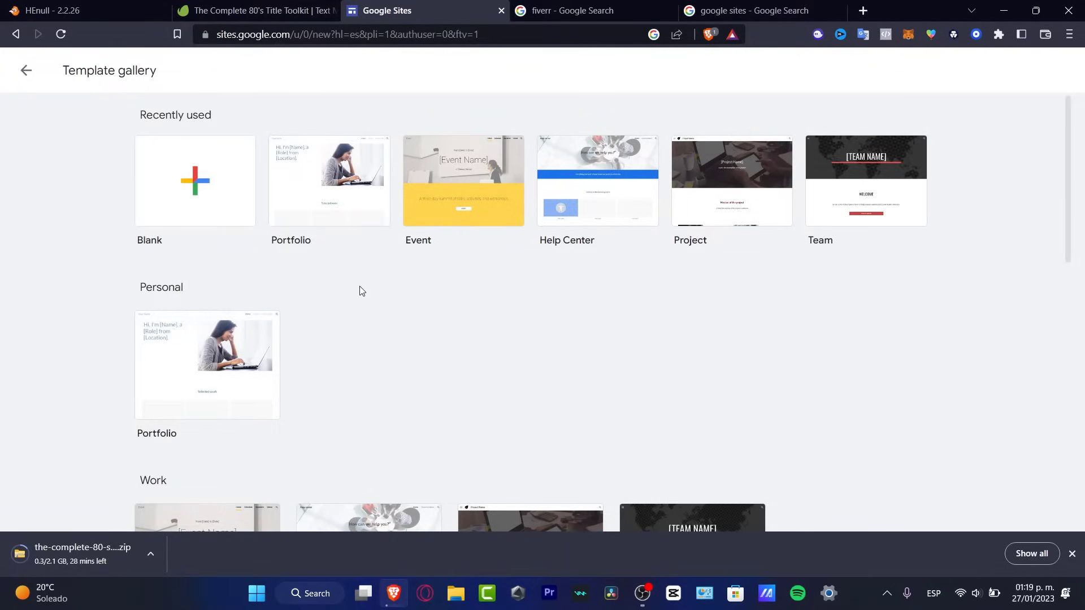
{"action": "scroll", "coordinate": [362, 291], "scroll_direction": "down", "scroll_amount": 12}
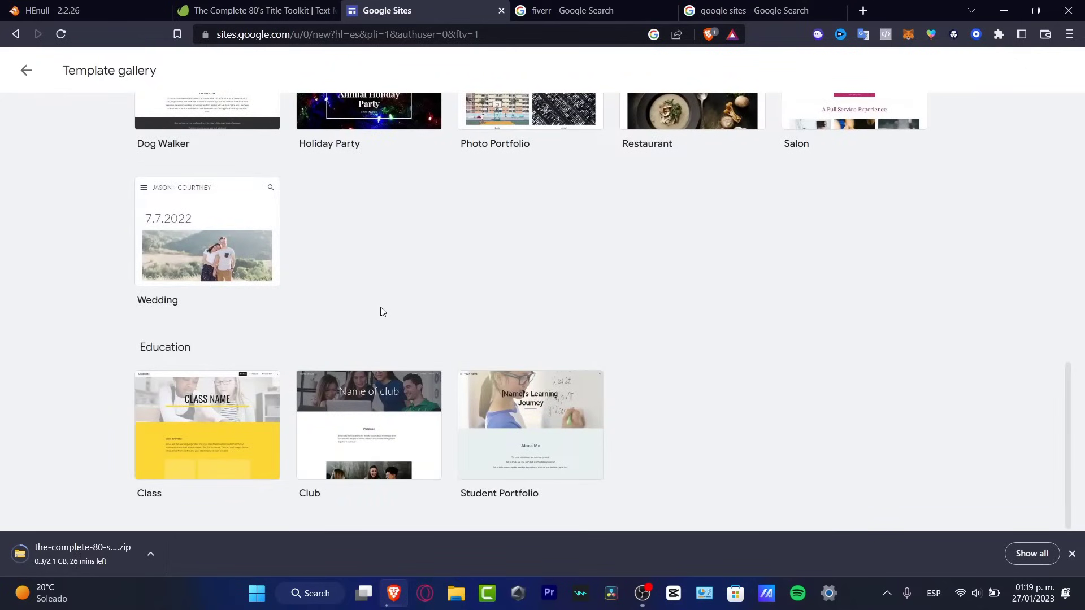
- Create a site from the Student Portfolio template, dismiss the social links notice, and review the page
{"action": "left_click", "coordinate": [514, 427]}
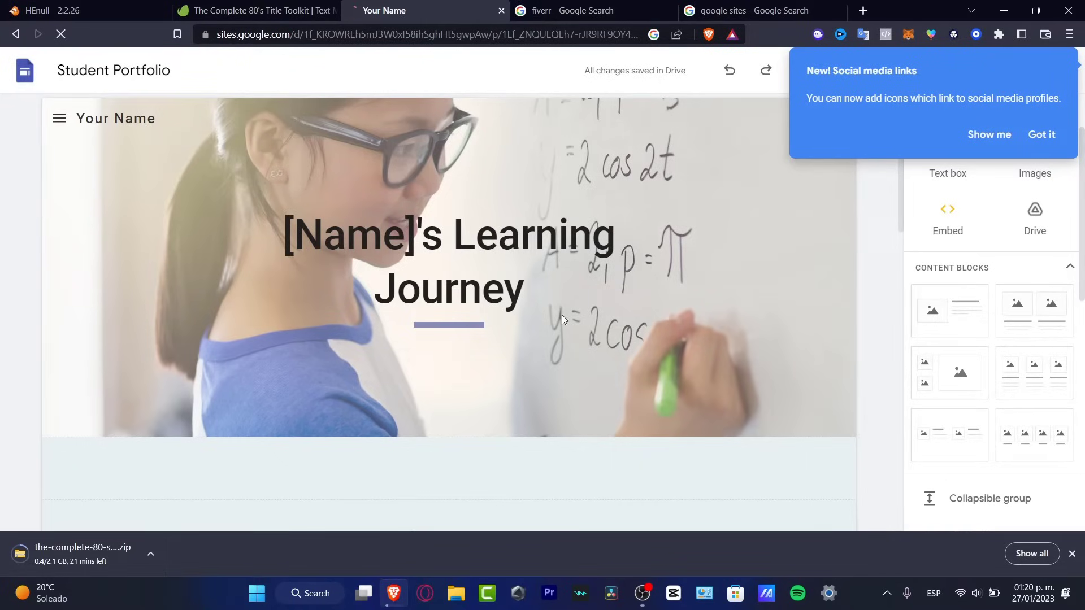
{"action": "left_click", "coordinate": [1042, 134]}
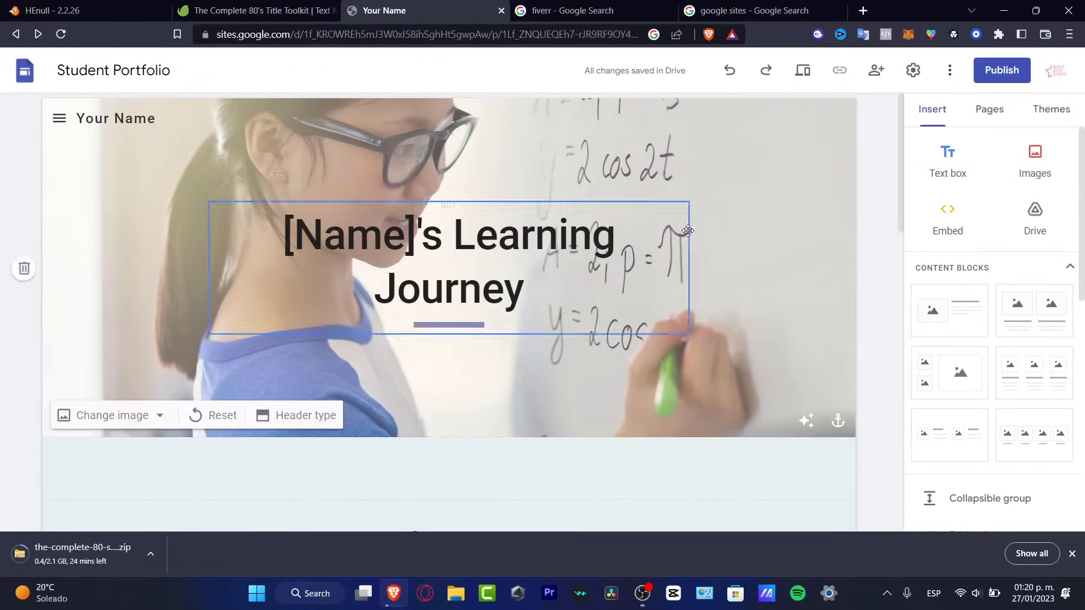
{"action": "scroll", "coordinate": [693, 235], "scroll_direction": "down", "scroll_amount": 5}
{"action": "scroll", "coordinate": [692, 235], "scroll_direction": "down", "scroll_amount": 8}
{"action": "scroll", "coordinate": [710, 312], "scroll_direction": "up", "scroll_amount": 12}
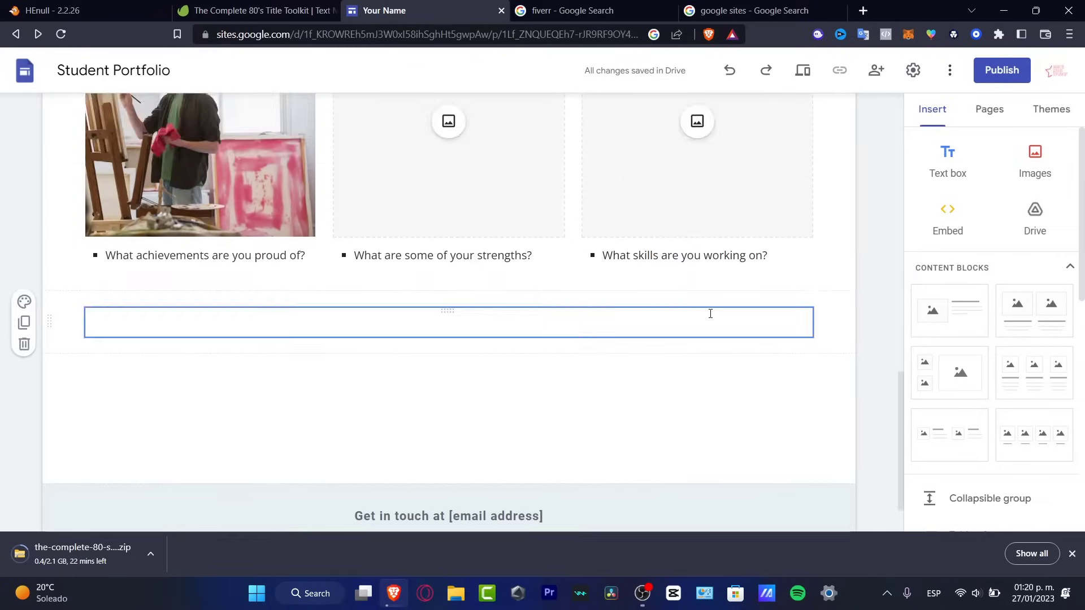
{"action": "scroll", "coordinate": [711, 314], "scroll_direction": "down", "scroll_amount": 8}
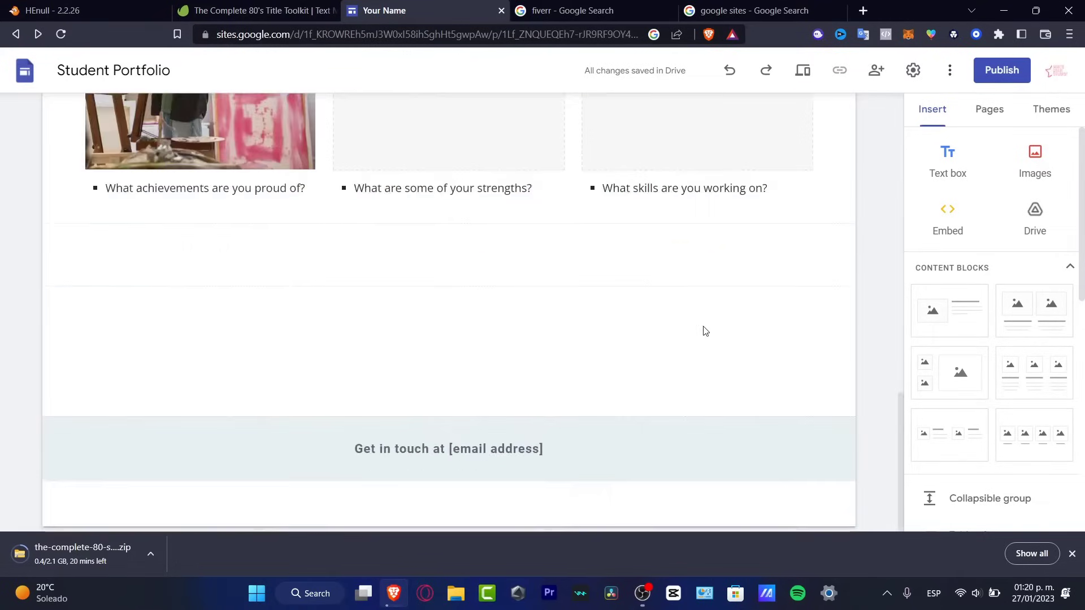
{"action": "scroll", "coordinate": [707, 322], "scroll_direction": "up", "scroll_amount": 10}
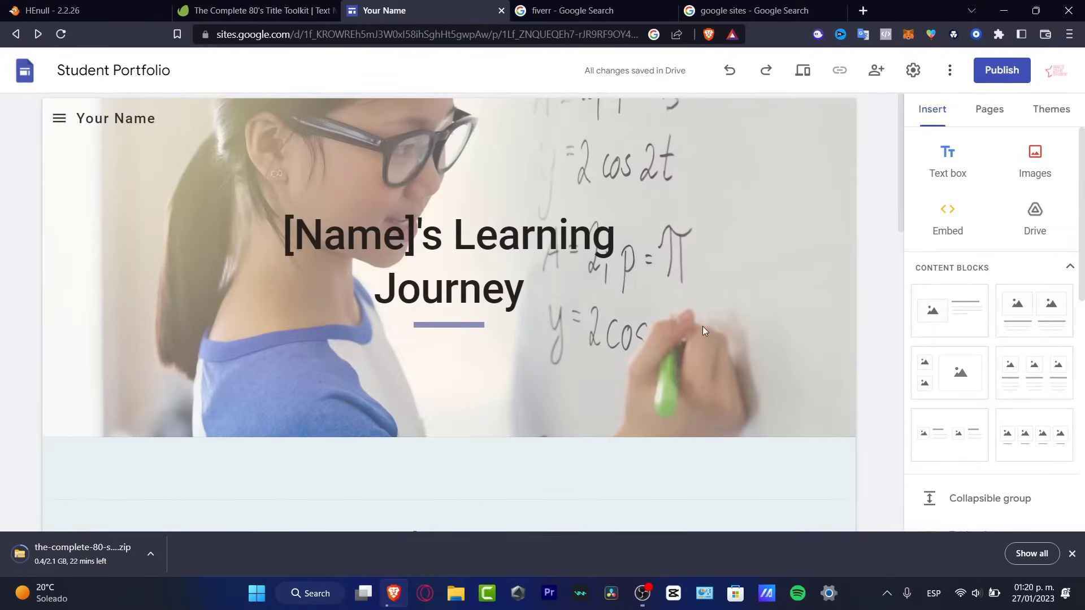
- Publish the site to the web under a custom web address
{"action": "left_click", "coordinate": [1004, 69]}
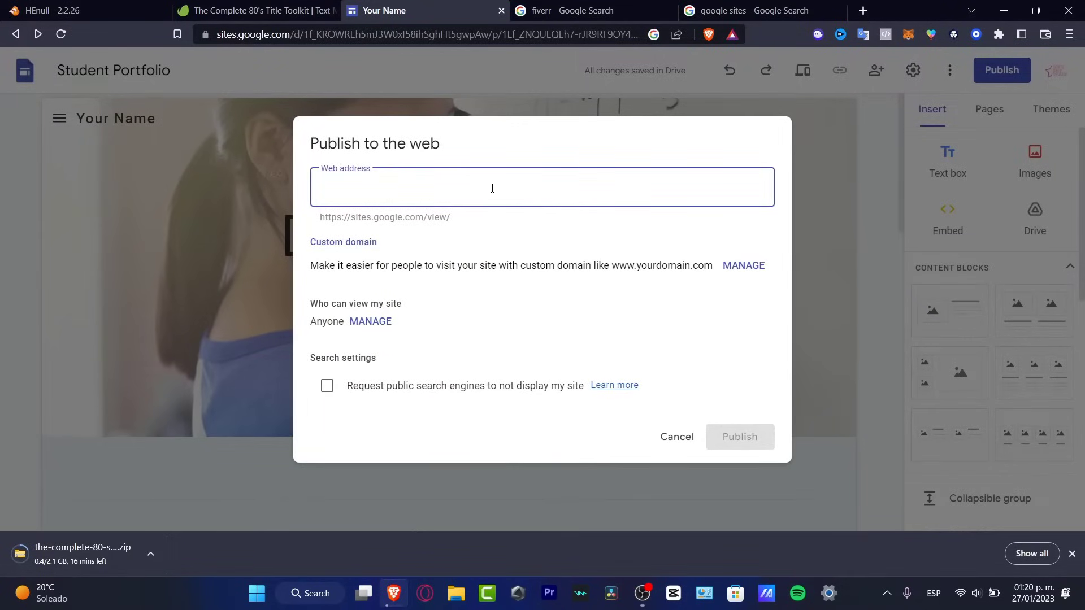
{"action": "type", "text": "osvaldosuarez"}
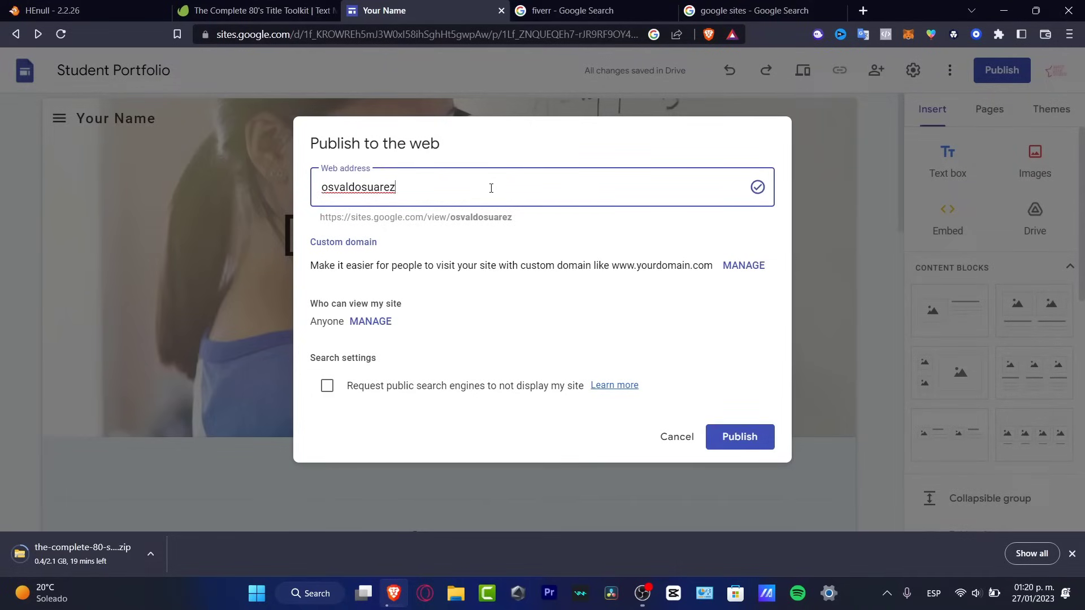
{"action": "left_click", "coordinate": [739, 437]}
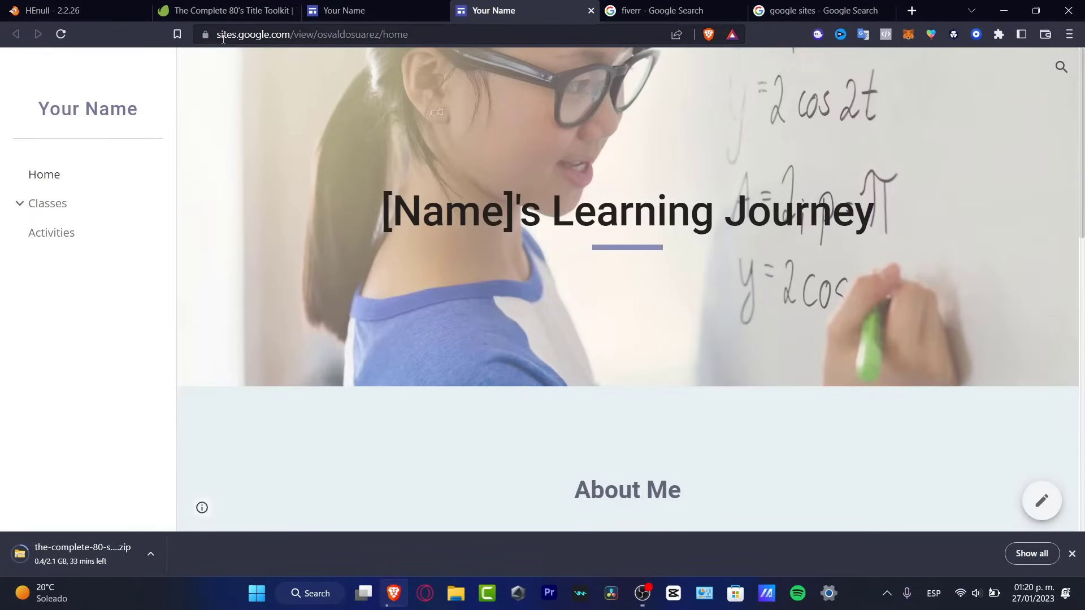
- Select and inspect the published site's web address in the live tab
{"action": "left_click_drag", "start_coordinate": [220, 34], "coordinate": [450, 31]}
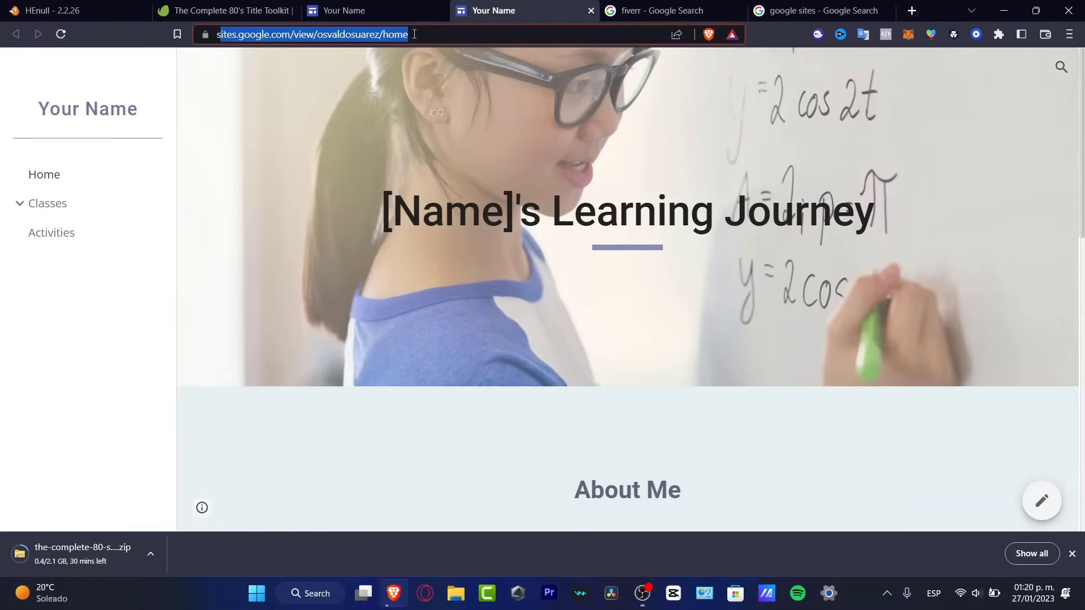
{"action": "left_click", "coordinate": [439, 33]}
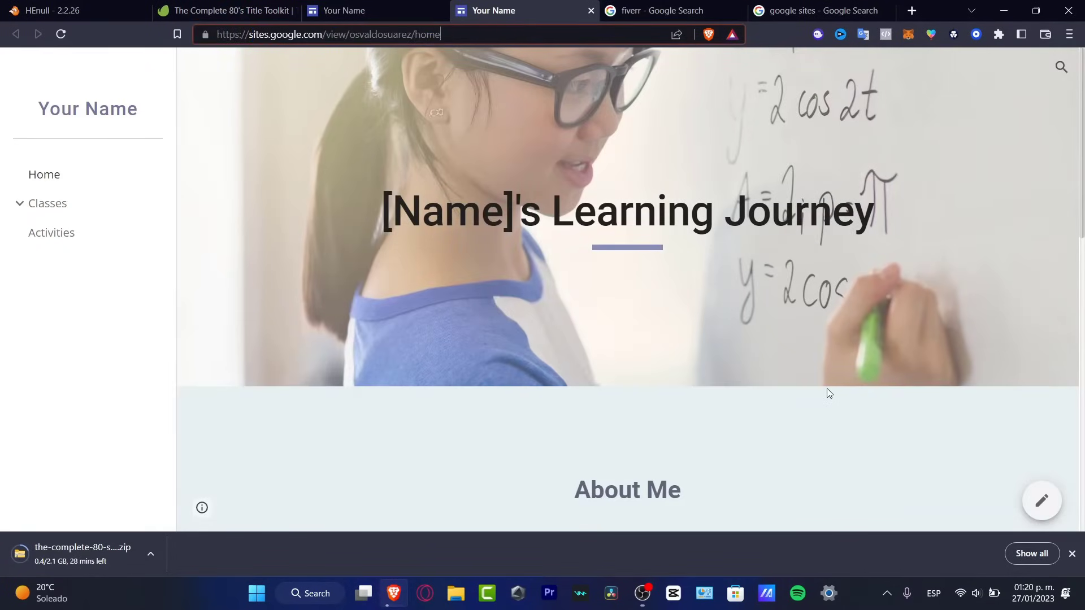
{"action": "scroll", "coordinate": [822, 395], "scroll_direction": "down", "scroll_amount": 3}
{"action": "scroll", "coordinate": [822, 396], "scroll_direction": "up", "scroll_amount": 3}
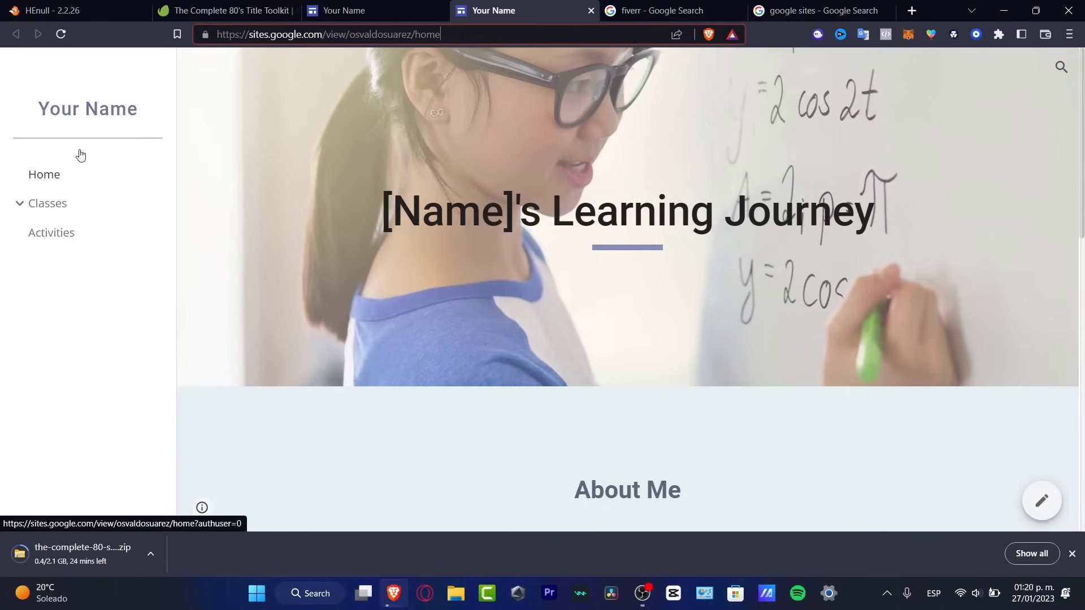
{"action": "left_click", "coordinate": [63, 181]}
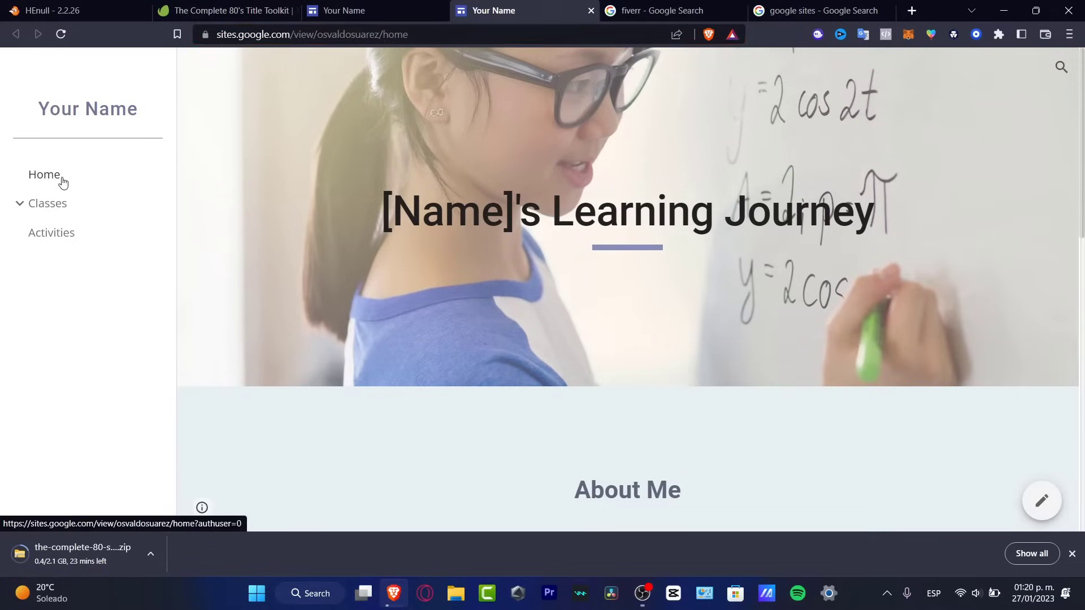
- Visit the live site's Activities and Classes pages, then return to Home
{"action": "left_click", "coordinate": [54, 233]}
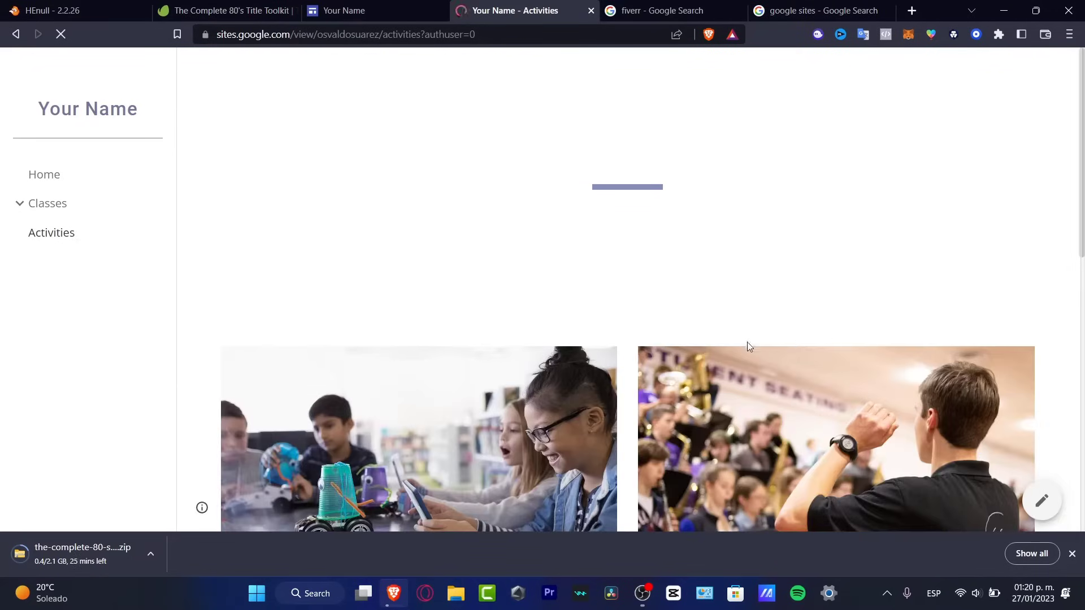
{"action": "left_click", "coordinate": [55, 211]}
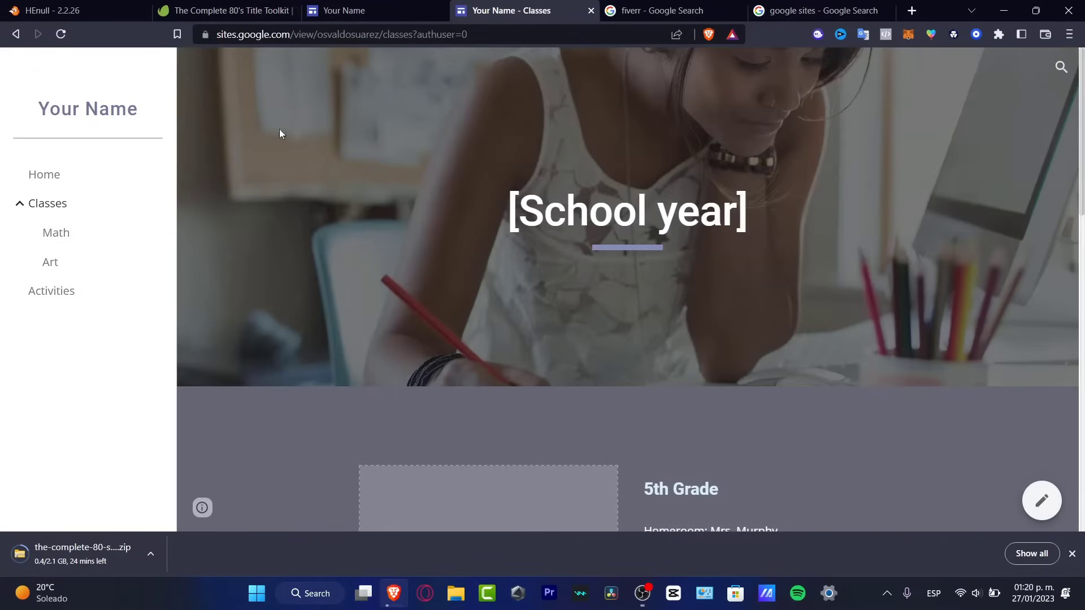
{"action": "left_click", "coordinate": [53, 176]}
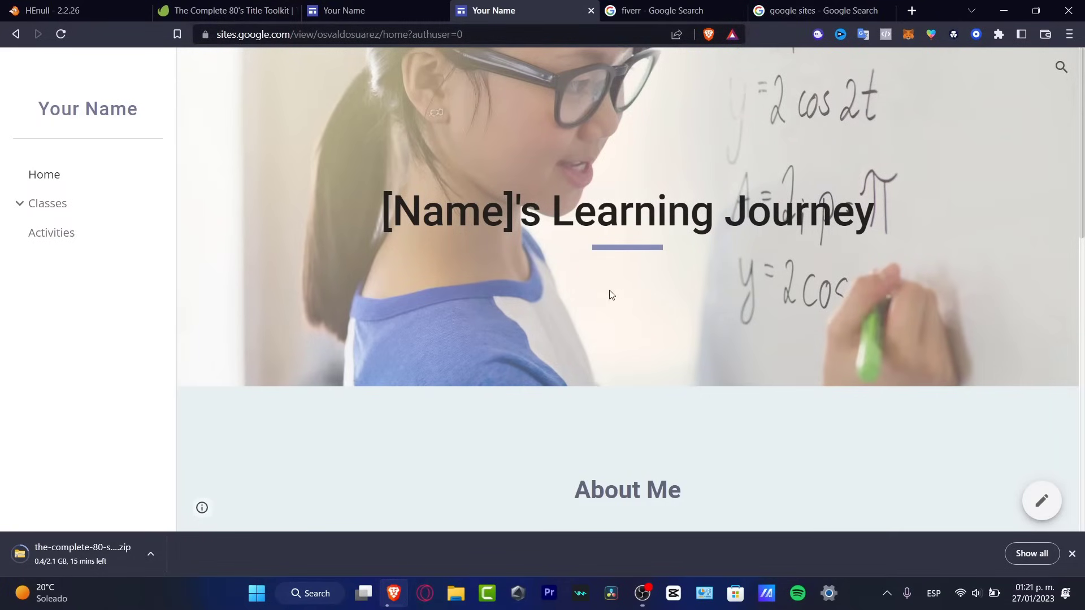
- Return to the editor and retitle the header 'My Portfolio 2023'
{"action": "left_click", "coordinate": [588, 10]}
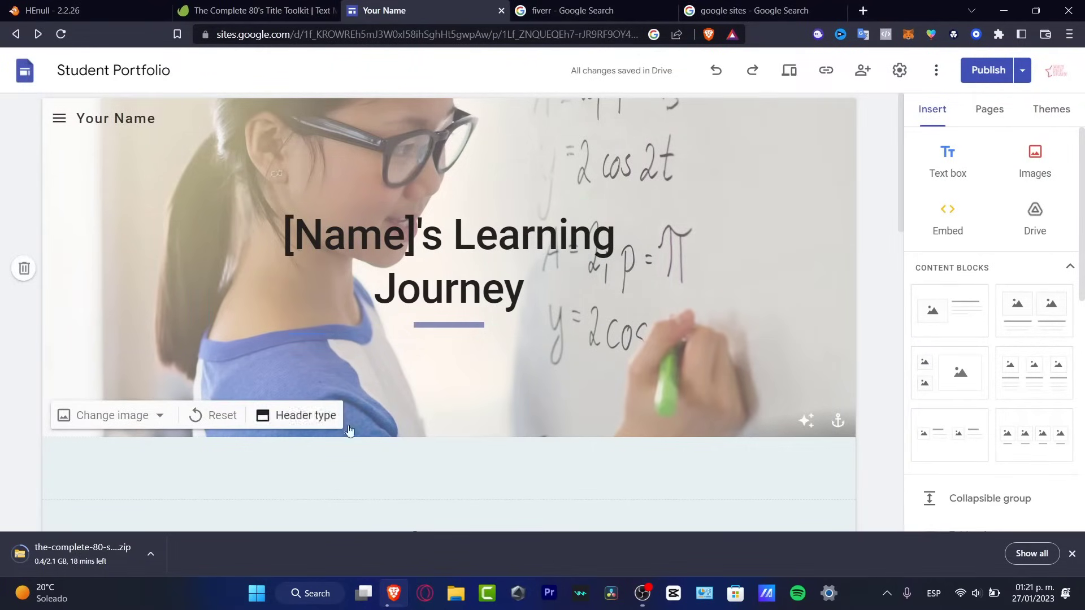
{"action": "left_click", "coordinate": [997, 118]}
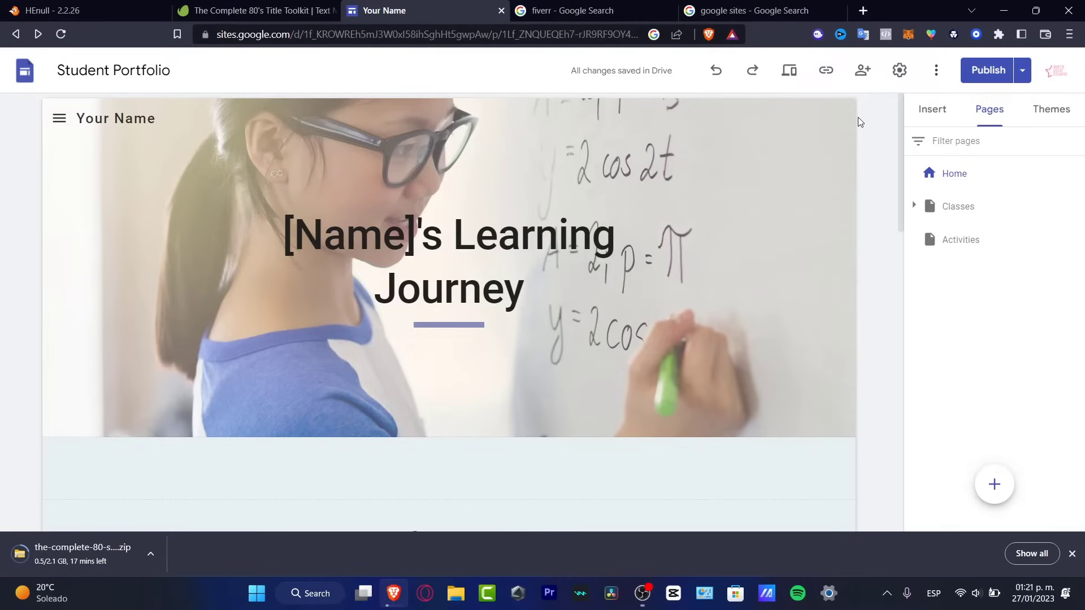
{"action": "left_click", "coordinate": [635, 247]}
{"action": "key", "text": "ctrl+a"}
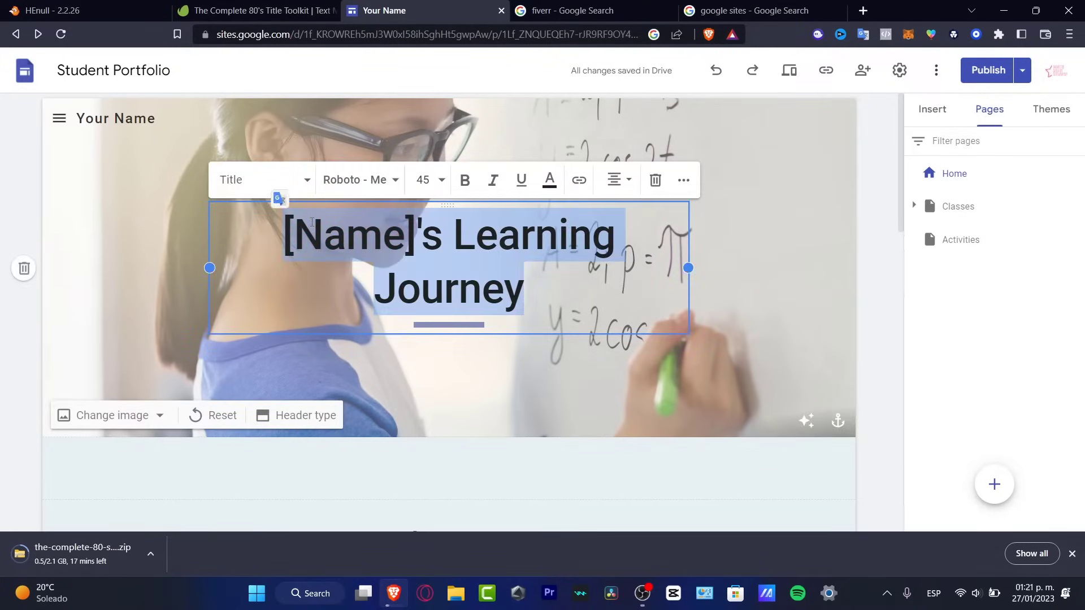
{"action": "type", "text": "My Por"}
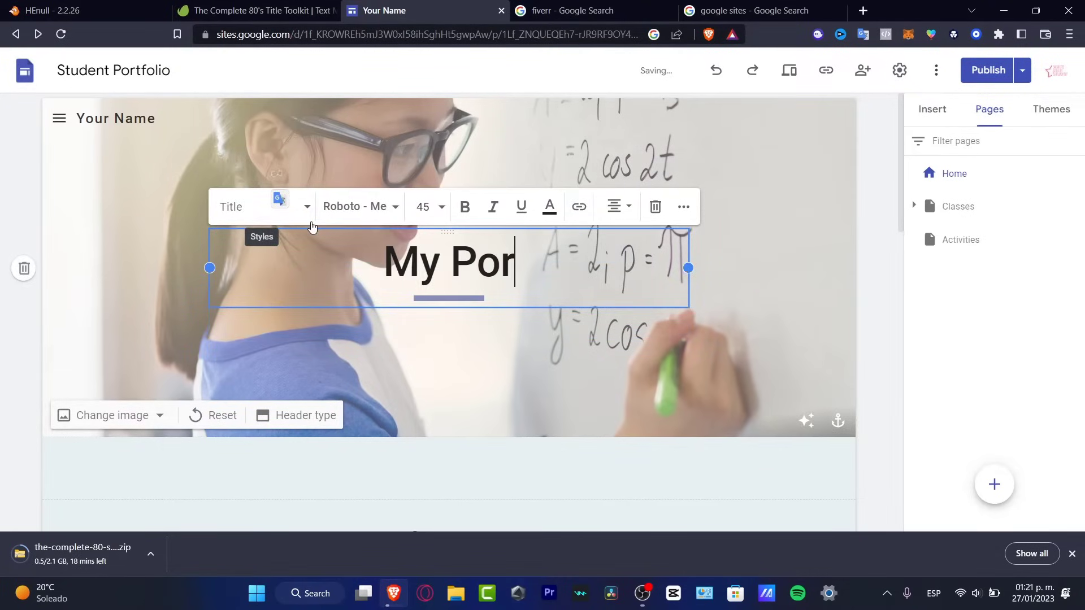
{"action": "type", "text": "tfolio 2023"}
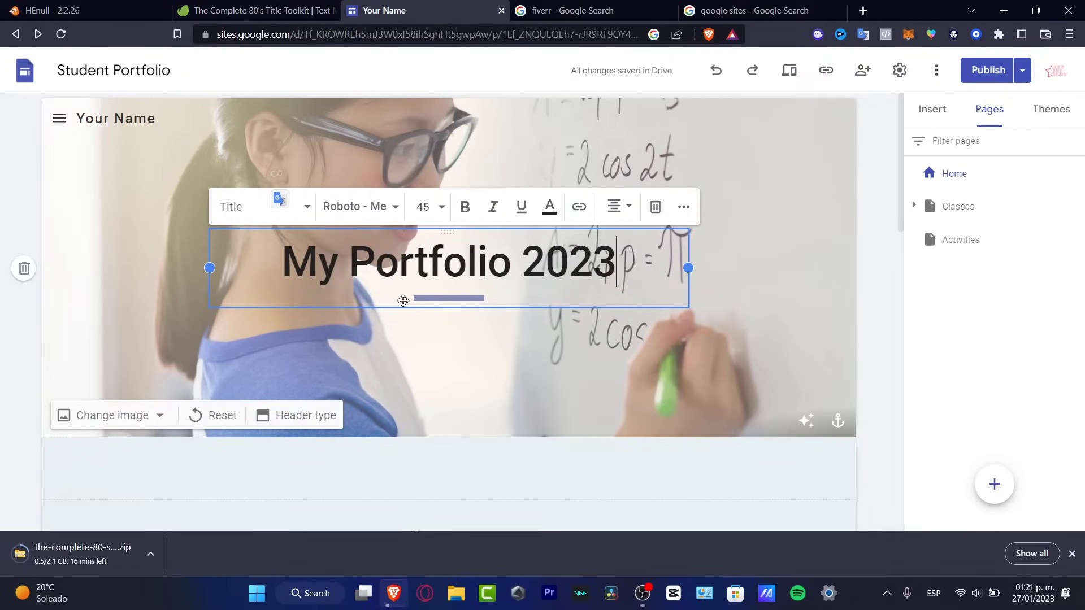
- Set the title font to Montserrat Light after trying Lobster
{"action": "left_click_drag", "start_coordinate": [428, 261], "coordinate": [437, 260]}
{"action": "triple_click", "coordinate": [437, 261]}
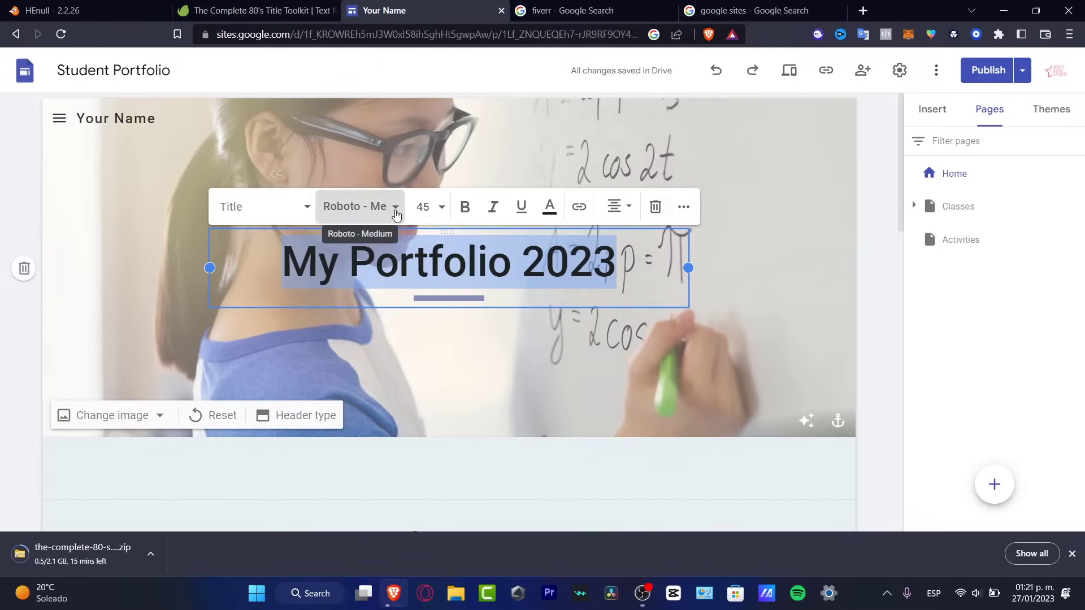
{"action": "left_click", "coordinate": [396, 209]}
{"action": "mouse_move", "coordinate": [409, 418]}
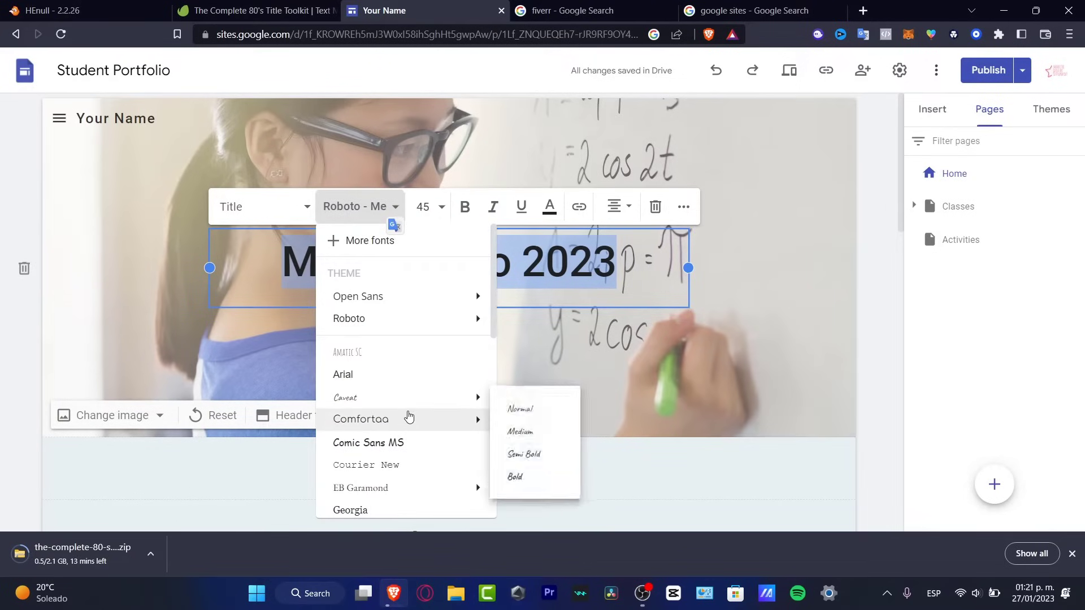
{"action": "scroll", "coordinate": [409, 417], "scroll_direction": "down", "scroll_amount": 4}
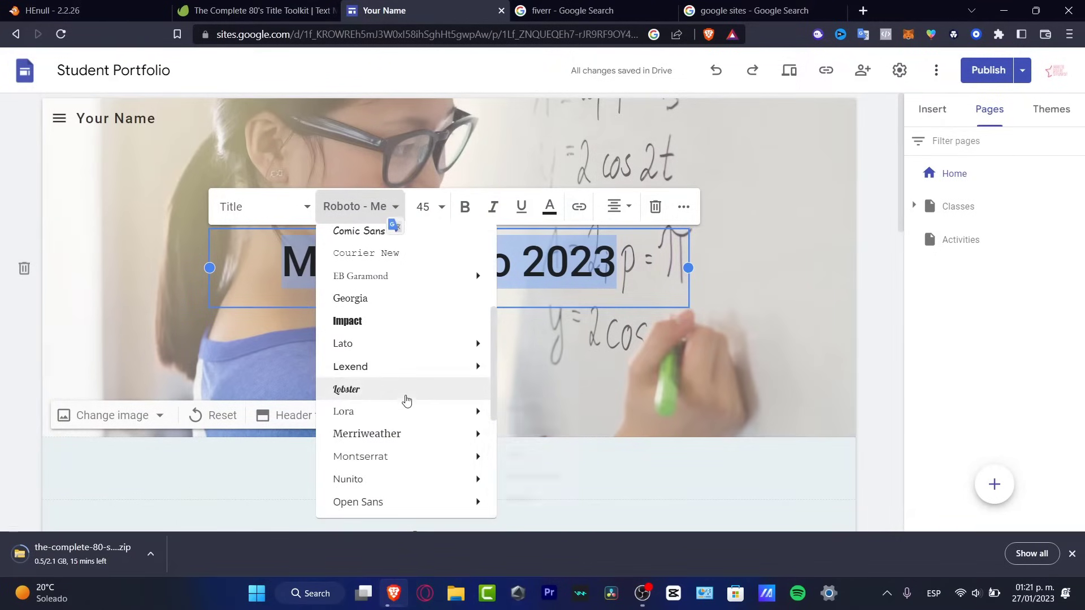
{"action": "left_click", "coordinate": [407, 401]}
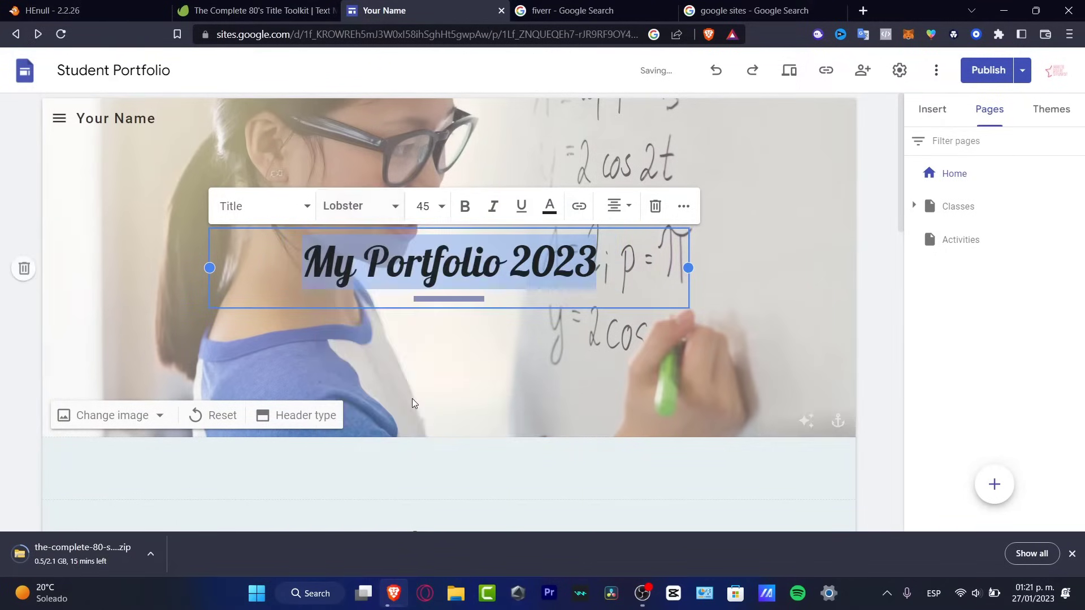
{"action": "left_click", "coordinate": [392, 207]}
{"action": "scroll", "coordinate": [400, 346], "scroll_direction": "down", "scroll_amount": 8}
{"action": "mouse_move", "coordinate": [426, 390]}
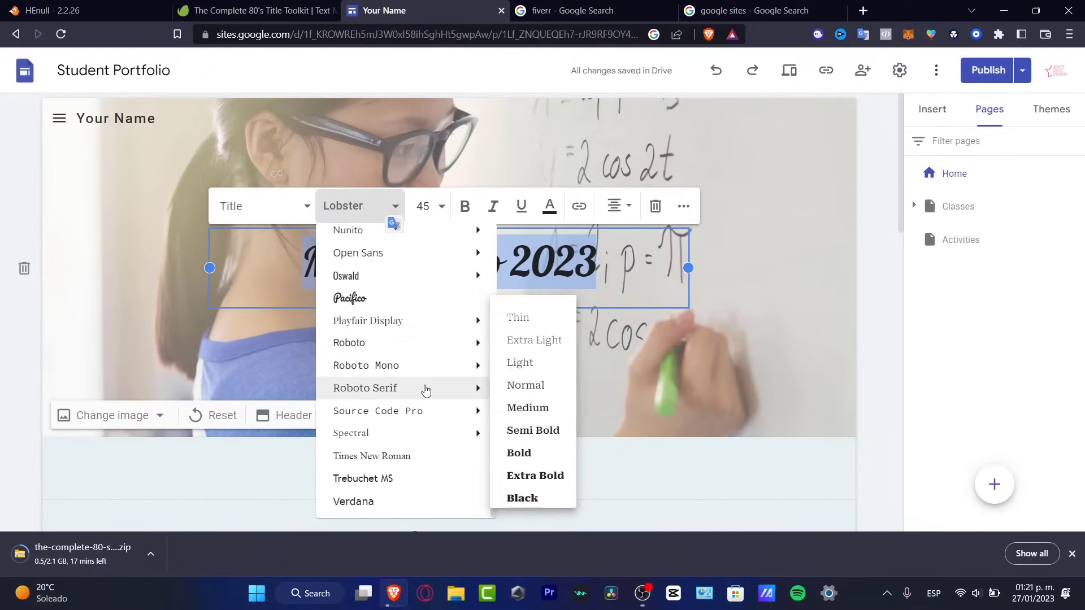
{"action": "mouse_move", "coordinate": [420, 244]}
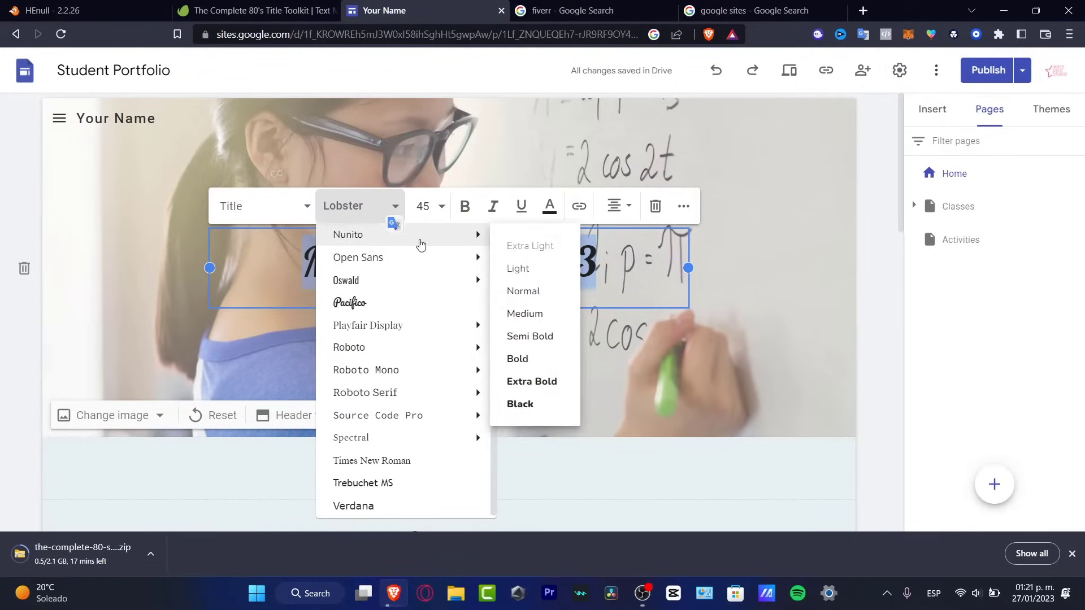
{"action": "mouse_move", "coordinate": [420, 283]}
{"action": "scroll", "coordinate": [422, 288], "scroll_direction": "up", "scroll_amount": 3}
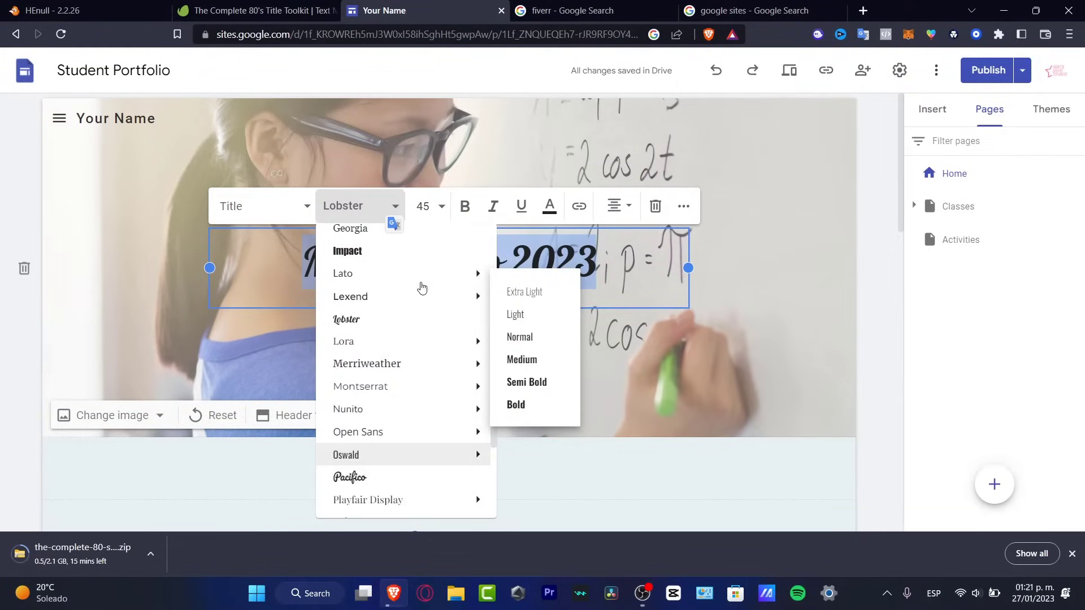
{"action": "scroll", "coordinate": [421, 288], "scroll_direction": "up", "scroll_amount": 1}
{"action": "mouse_move", "coordinate": [427, 427]}
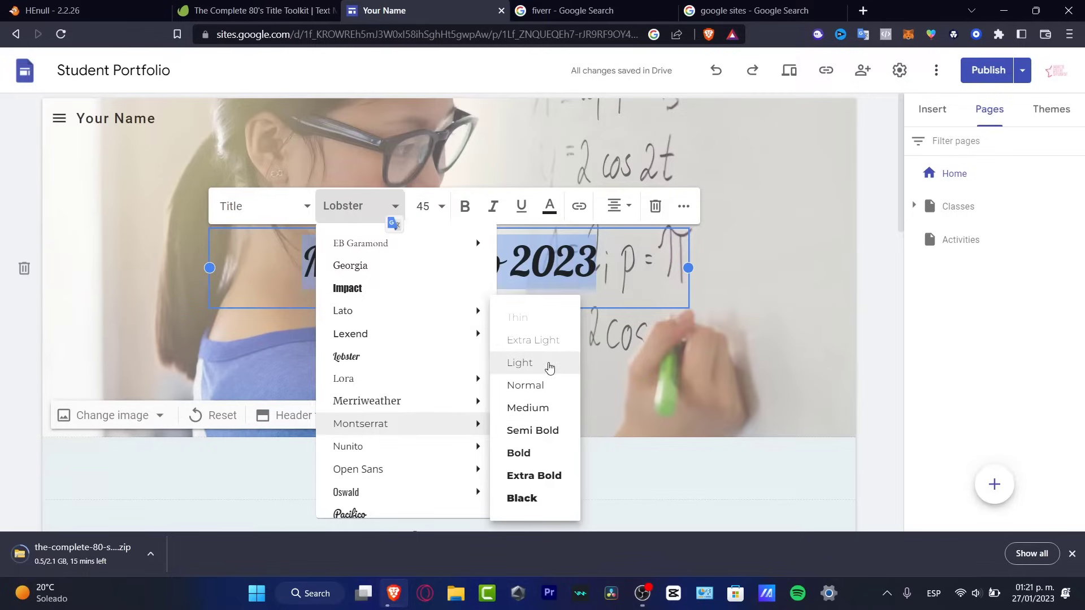
{"action": "left_click", "coordinate": [549, 368]}
- Make the header title text white
{"action": "left_click", "coordinate": [774, 303]}
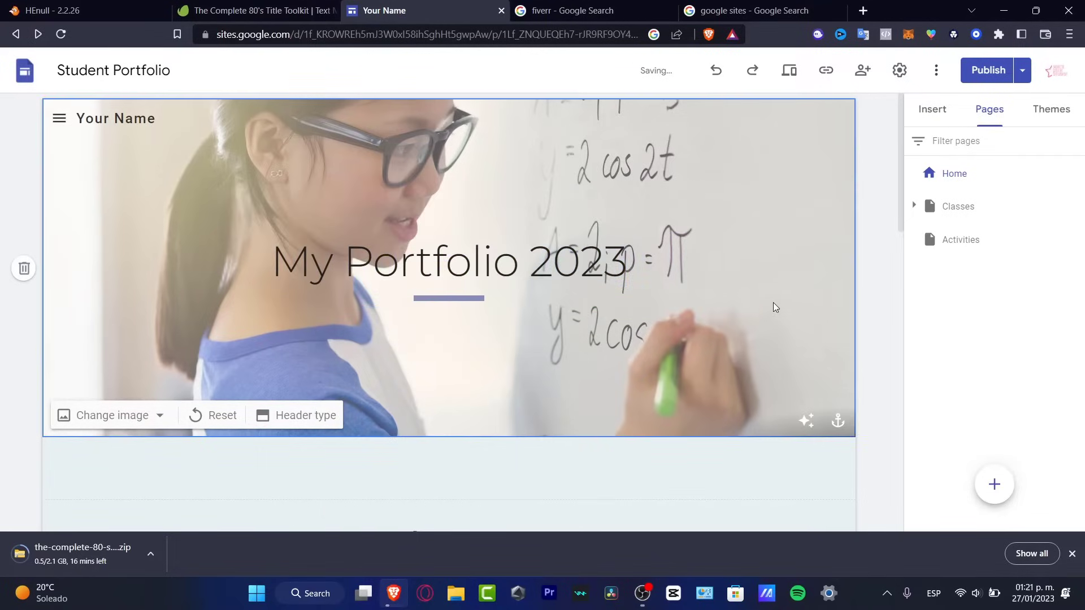
{"action": "triple_click", "coordinate": [558, 254]}
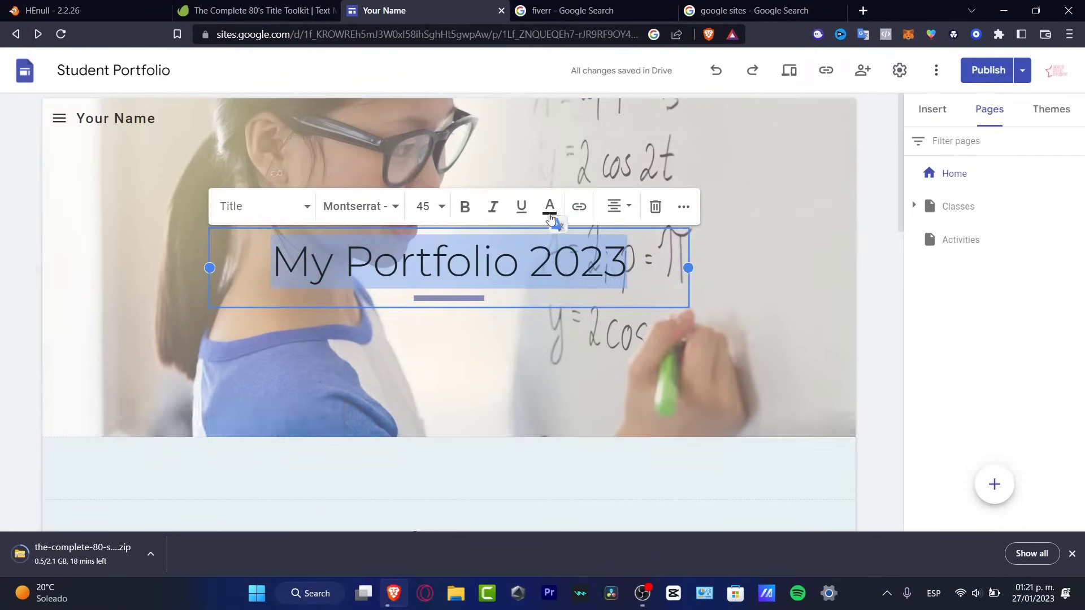
{"action": "left_click", "coordinate": [550, 207]}
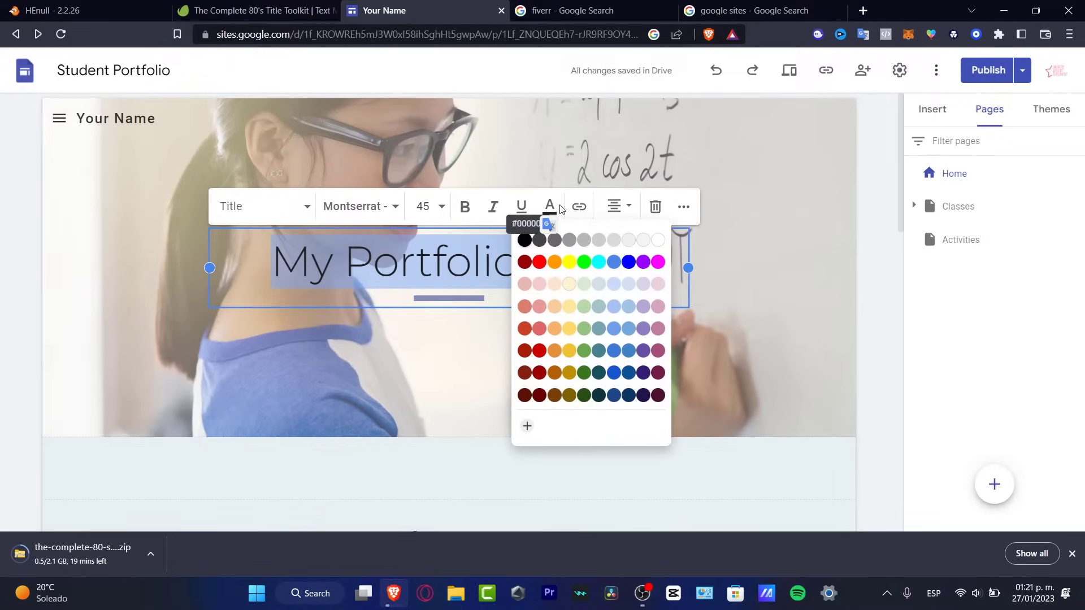
{"action": "left_click", "coordinate": [658, 240]}
{"action": "left_click", "coordinate": [701, 300]}
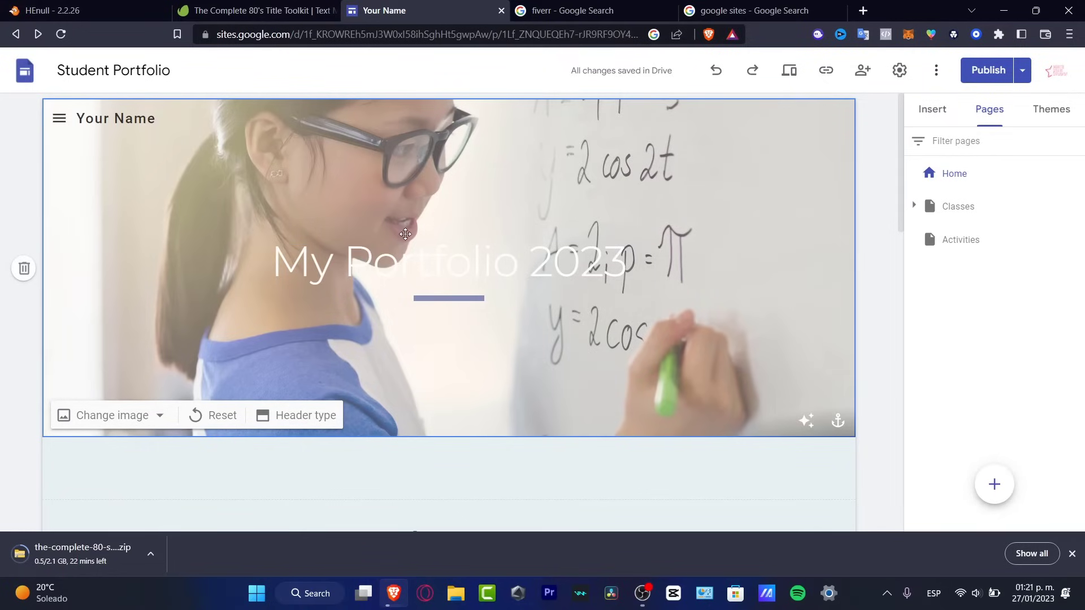
- Drop the pink DALL·E render from Downloads onto the header above the title
{"action": "left_click", "coordinate": [149, 420]}
{"action": "left_click", "coordinate": [92, 456]}
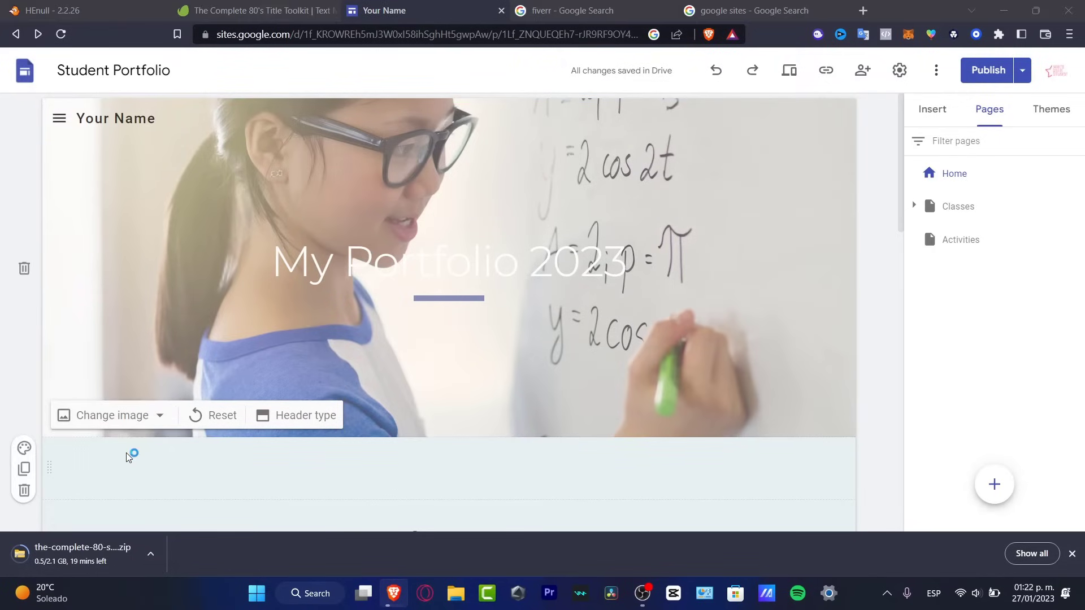
{"action": "scroll", "coordinate": [514, 306], "scroll_direction": "up", "scroll_amount": 10}
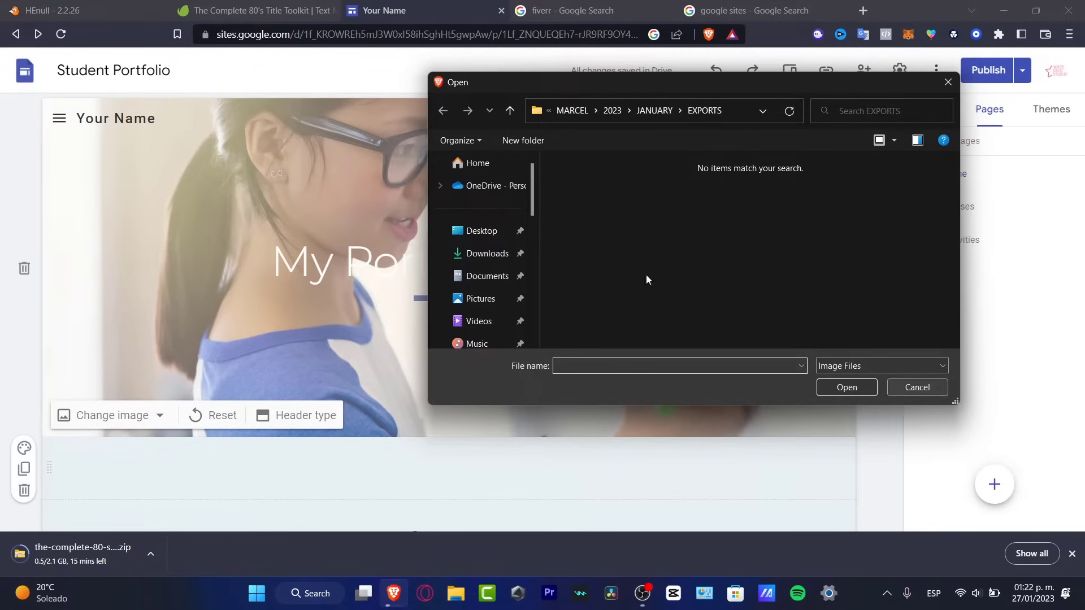
{"action": "left_click", "coordinate": [487, 253]}
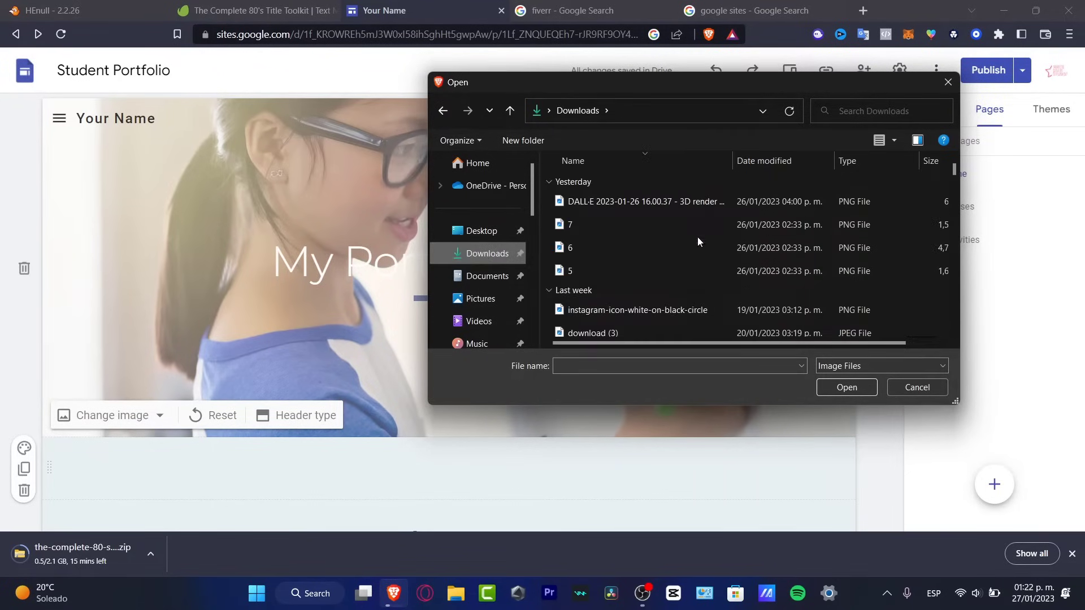
{"action": "left_click_drag", "start_coordinate": [669, 203], "coordinate": [281, 251]}
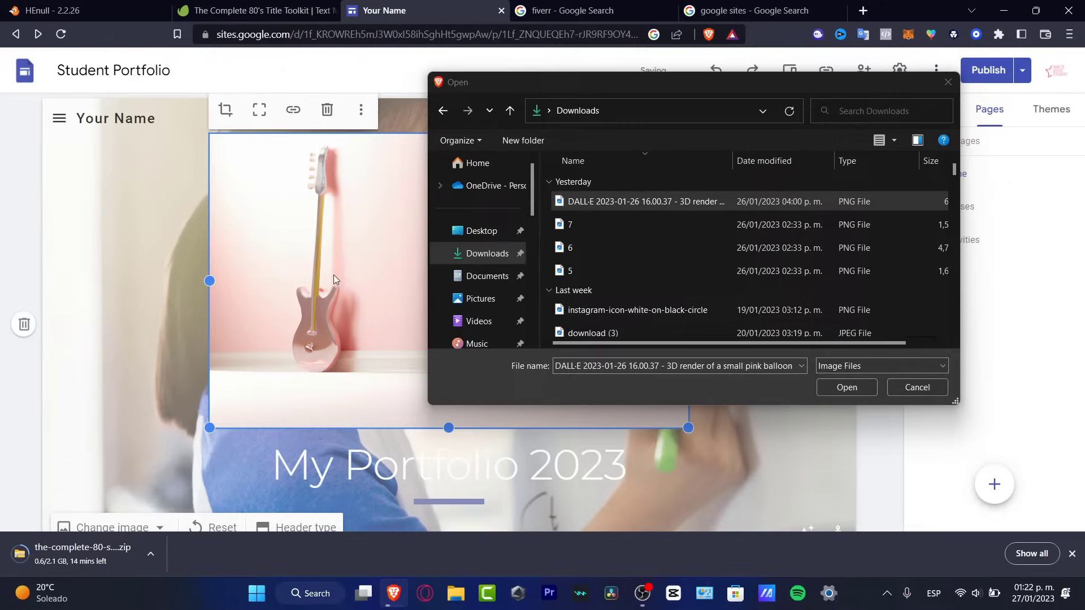
{"action": "left_click", "coordinate": [912, 392]}
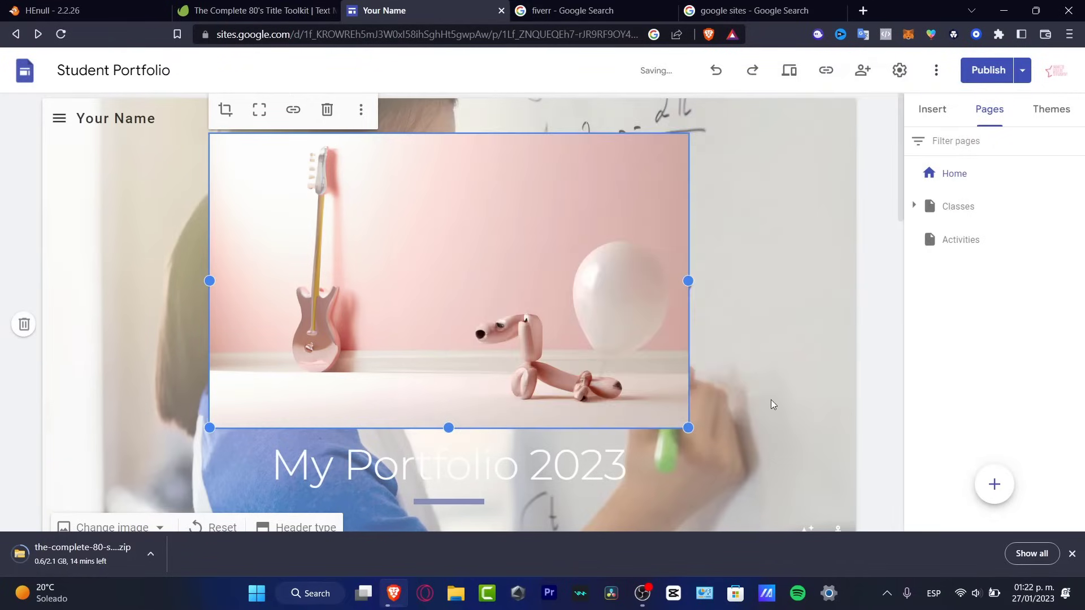
{"action": "scroll", "coordinate": [632, 394], "scroll_direction": "down", "scroll_amount": 4}
- Browse the image picker's URL, search, albums and Drive tabs, then cancel
{"action": "left_click", "coordinate": [109, 316]}
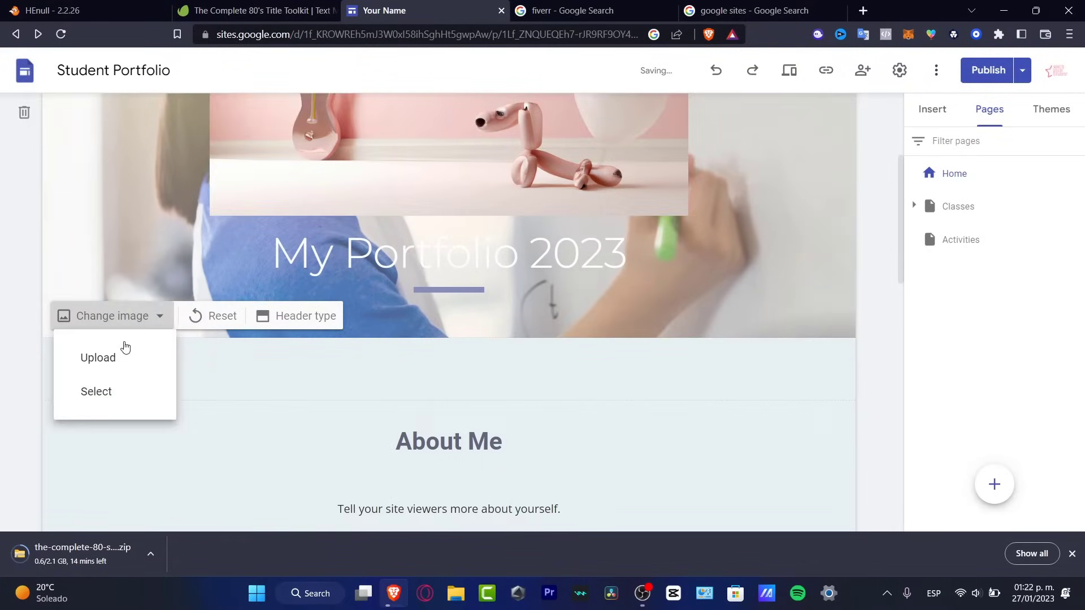
{"action": "left_click", "coordinate": [109, 391]}
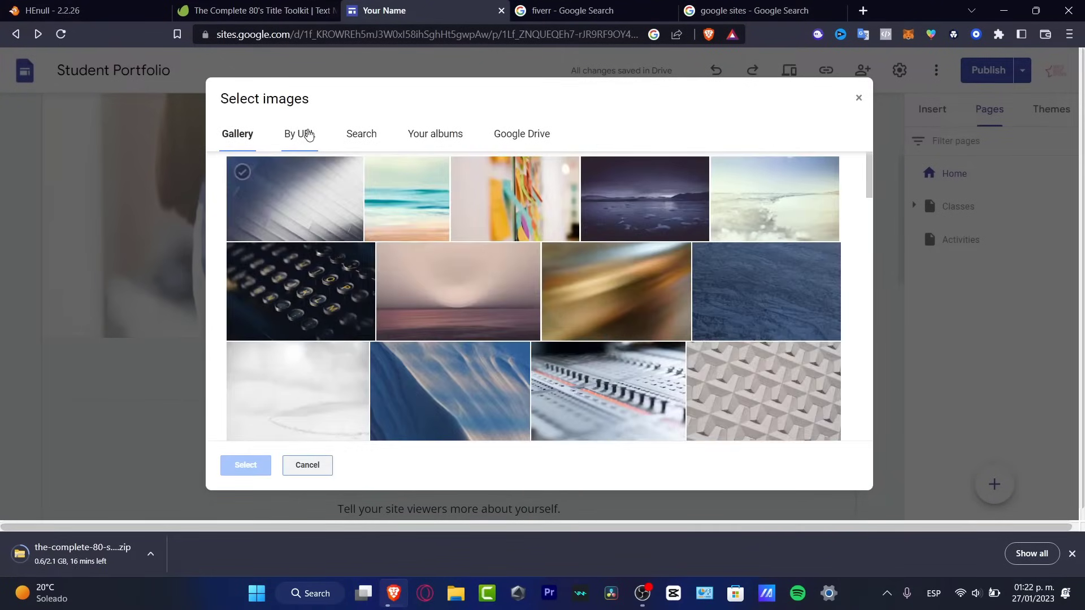
{"action": "left_click", "coordinate": [308, 134]}
{"action": "left_click", "coordinate": [367, 138]}
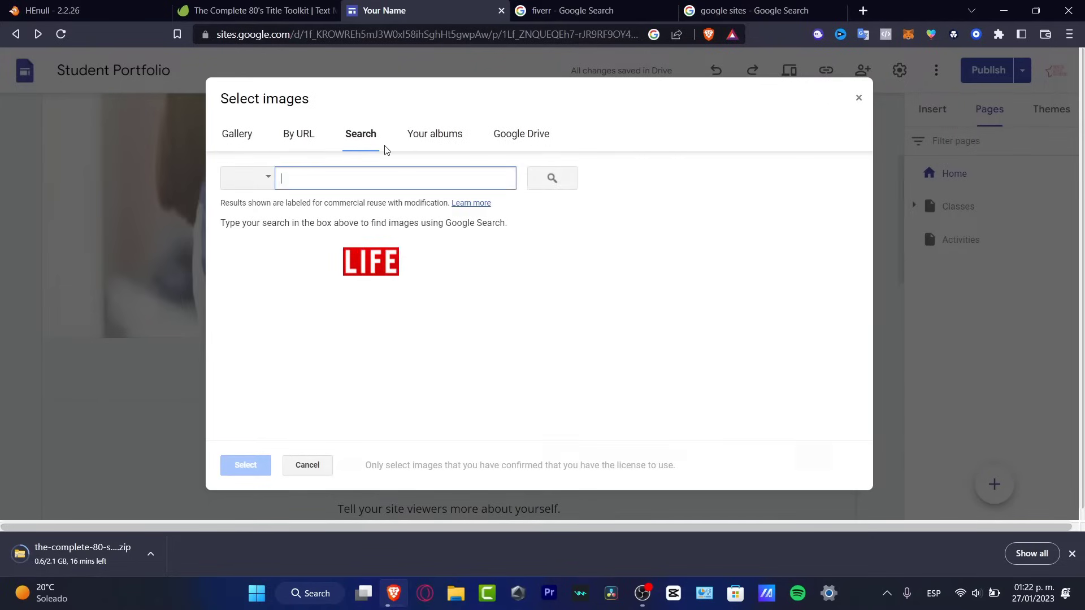
{"action": "left_click", "coordinate": [420, 139]}
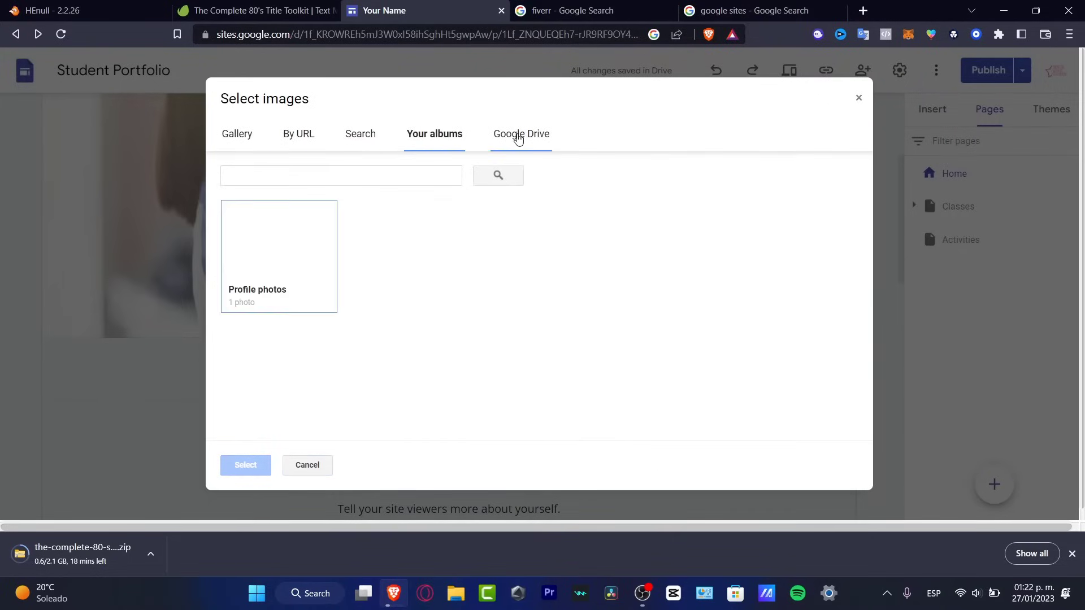
{"action": "left_click", "coordinate": [514, 136]}
{"action": "left_click", "coordinate": [305, 468]}
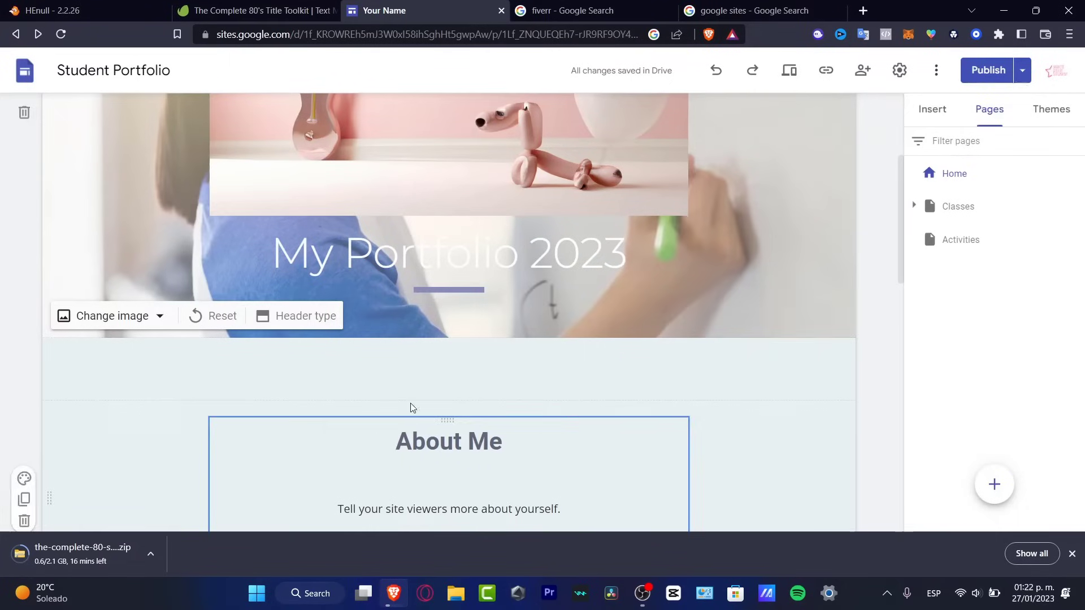
- Shift the pink image right and upload the pink DALL·E render as the header background
{"action": "left_click_drag", "start_coordinate": [531, 181], "coordinate": [729, 220]}
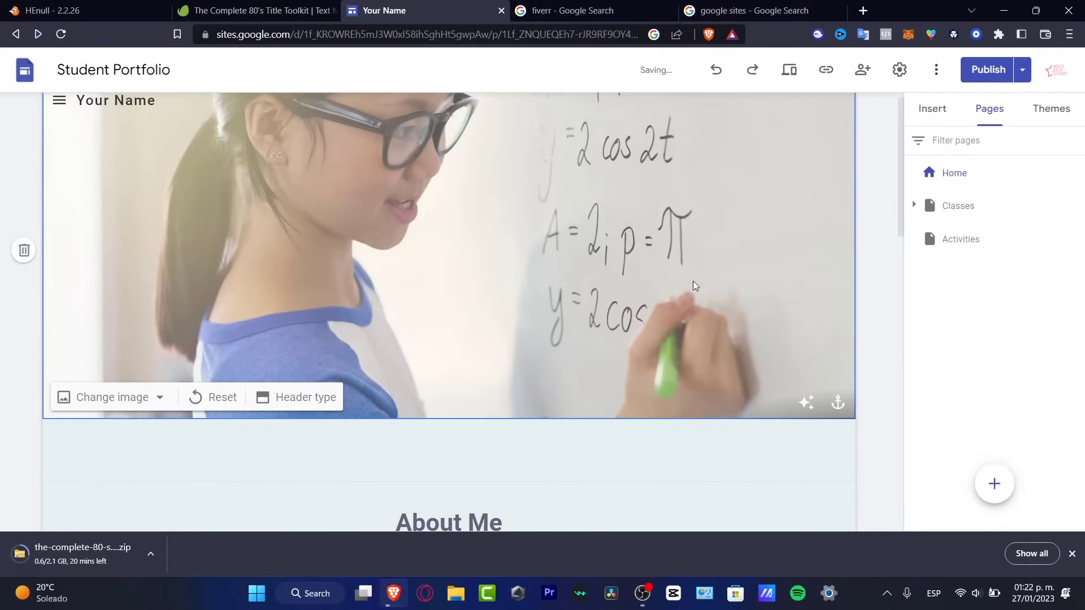
{"action": "left_click", "coordinate": [113, 398]}
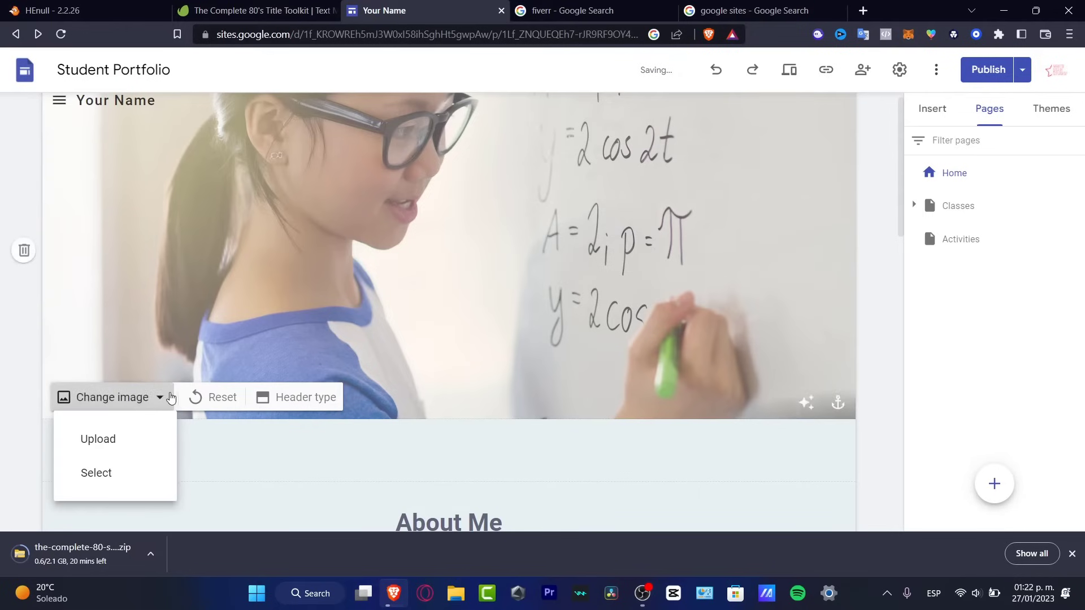
{"action": "left_click", "coordinate": [122, 441]}
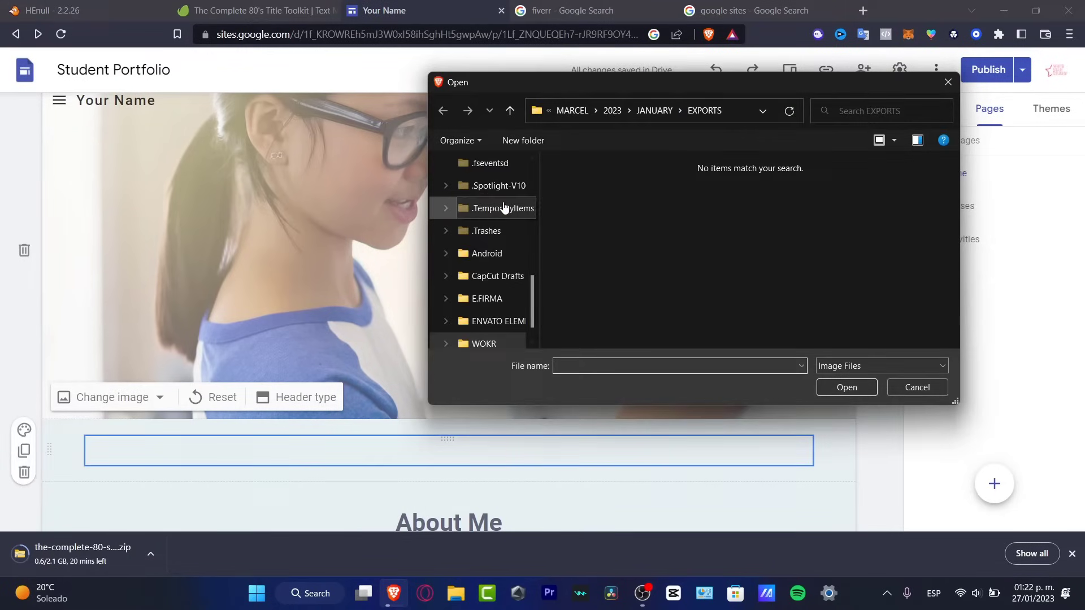
{"action": "scroll", "coordinate": [492, 209], "scroll_direction": "up", "scroll_amount": 5}
{"action": "left_click", "coordinate": [641, 202]}
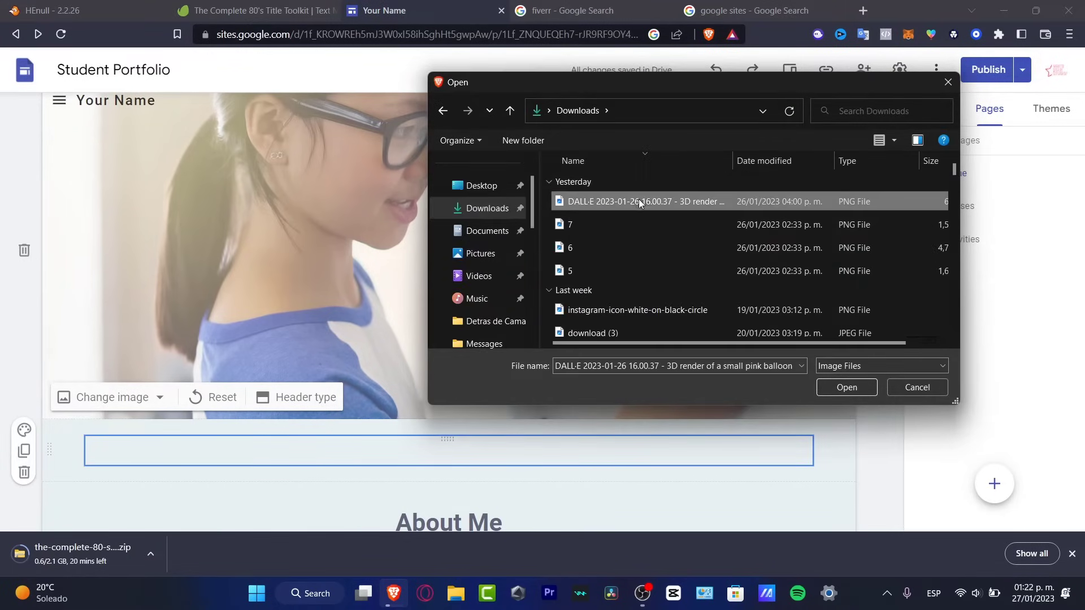
{"action": "left_click", "coordinate": [856, 388]}
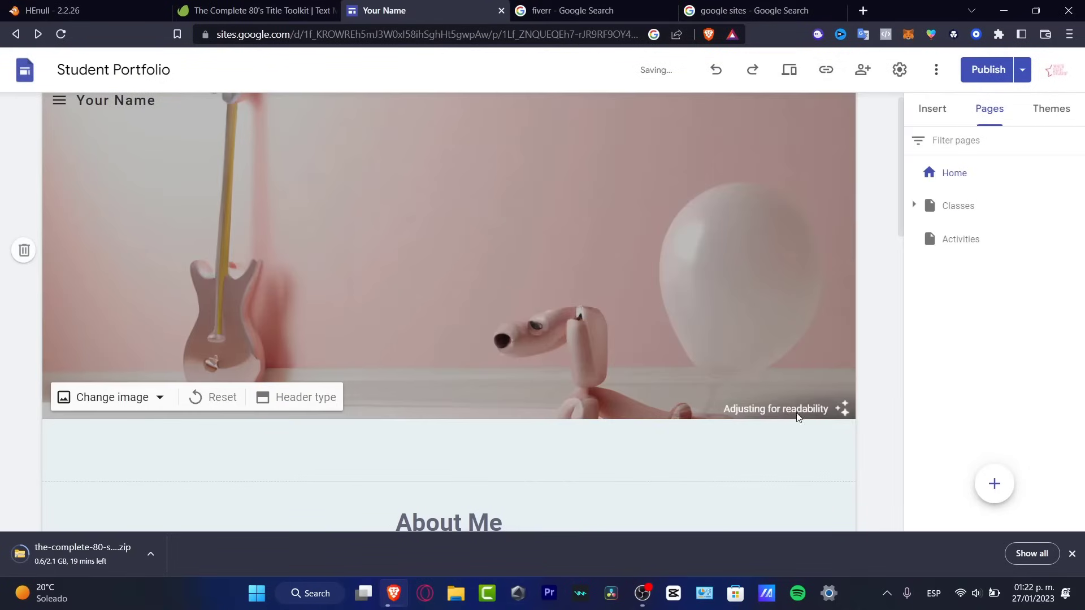
{"action": "scroll", "coordinate": [571, 309], "scroll_direction": "up", "scroll_amount": 1}
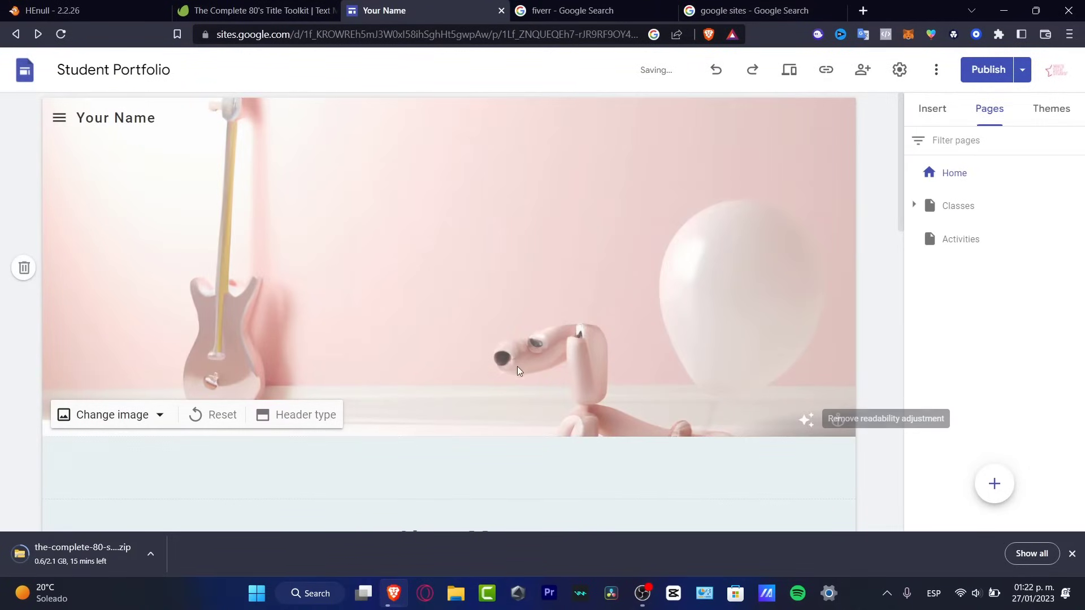
{"action": "right_click", "coordinate": [346, 235]}
{"action": "left_click", "coordinate": [801, 247]}
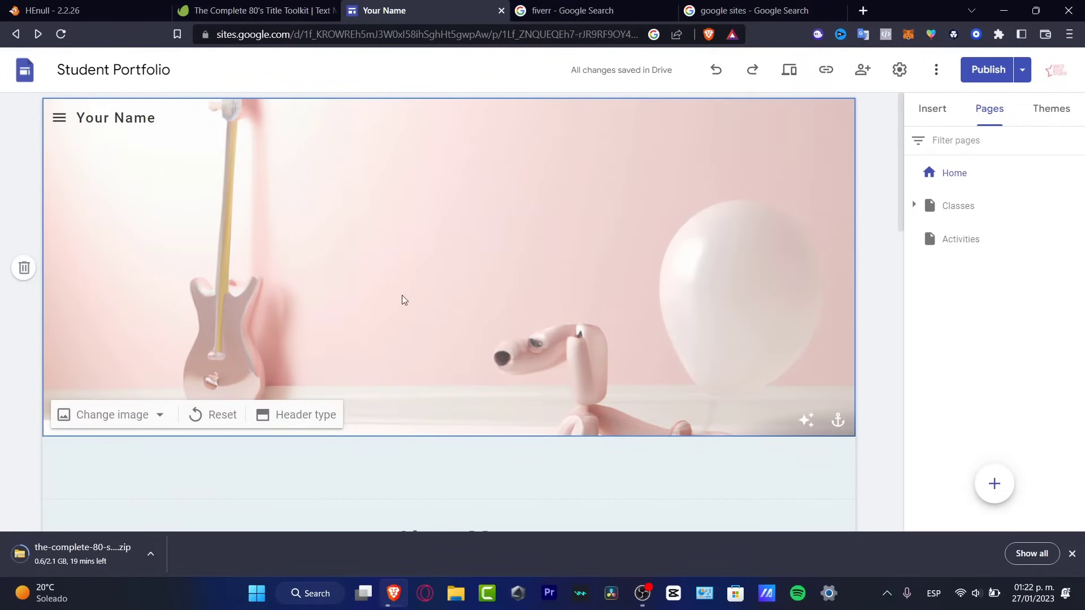
- Show the Insert panel and look through its text box, image and embed elements
{"action": "scroll", "coordinate": [550, 311], "scroll_direction": "down", "scroll_amount": 6}
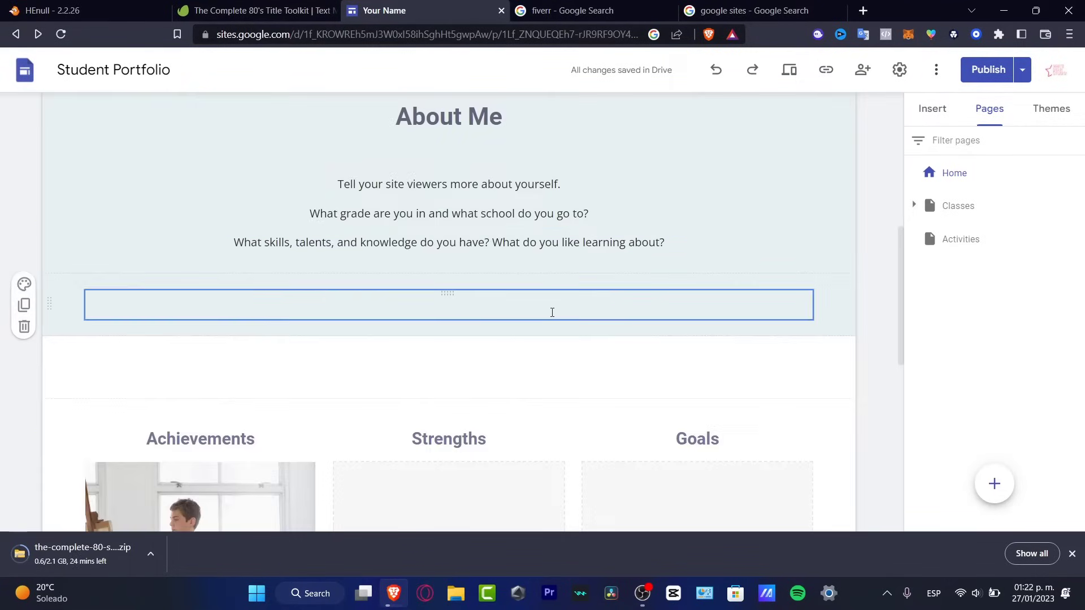
{"action": "scroll", "coordinate": [553, 325], "scroll_direction": "up", "scroll_amount": 6}
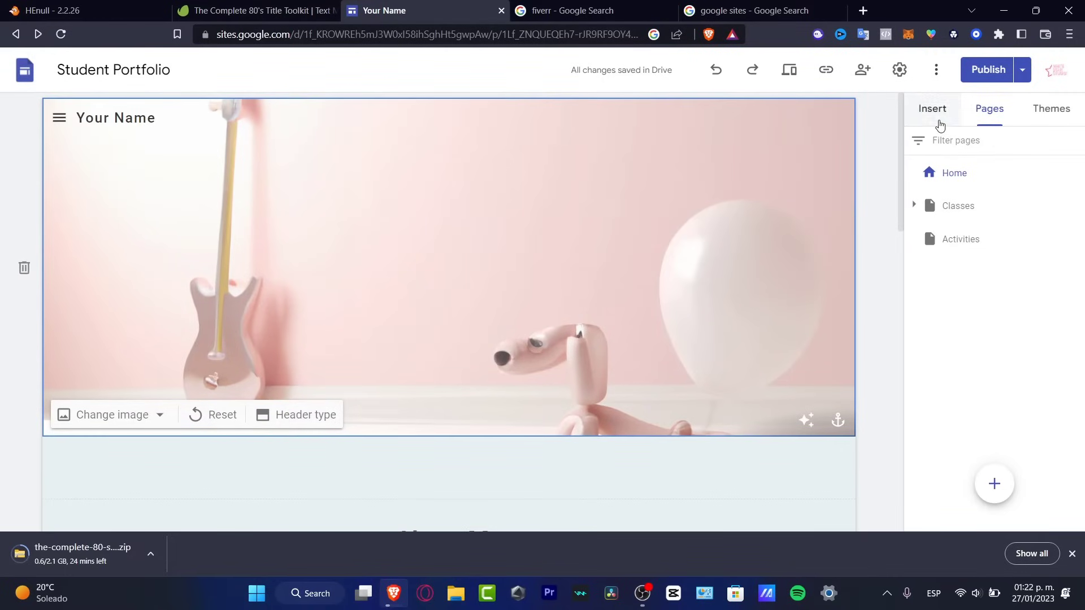
{"action": "left_click", "coordinate": [938, 125]}
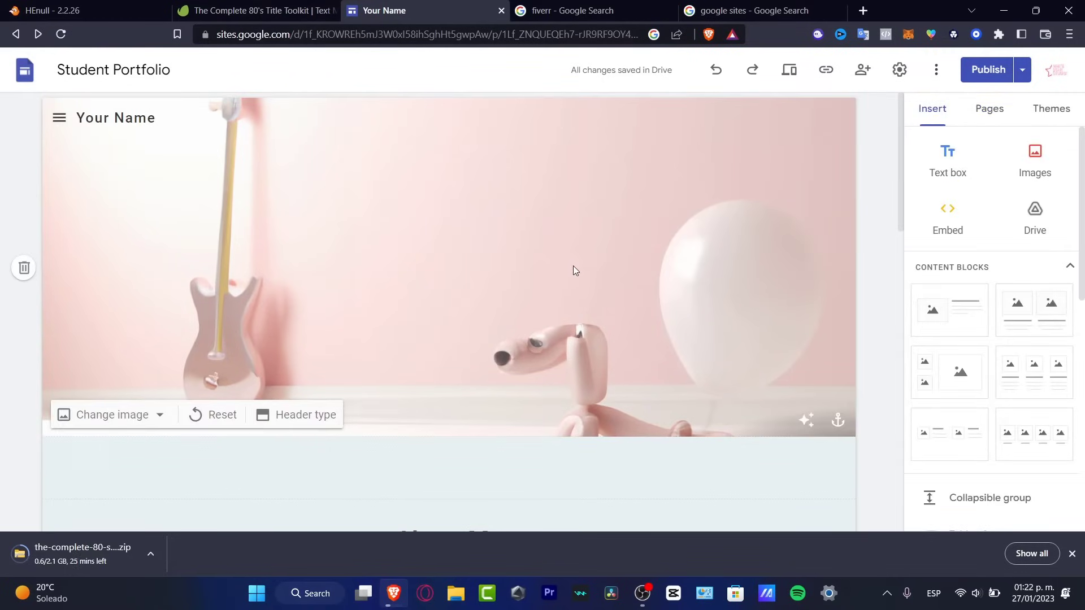
{"action": "scroll", "coordinate": [574, 268], "scroll_direction": "down", "scroll_amount": 1}
{"action": "scroll", "coordinate": [643, 413], "scroll_direction": "up", "scroll_amount": 1}
{"action": "scroll", "coordinate": [988, 368], "scroll_direction": "down", "scroll_amount": 10}
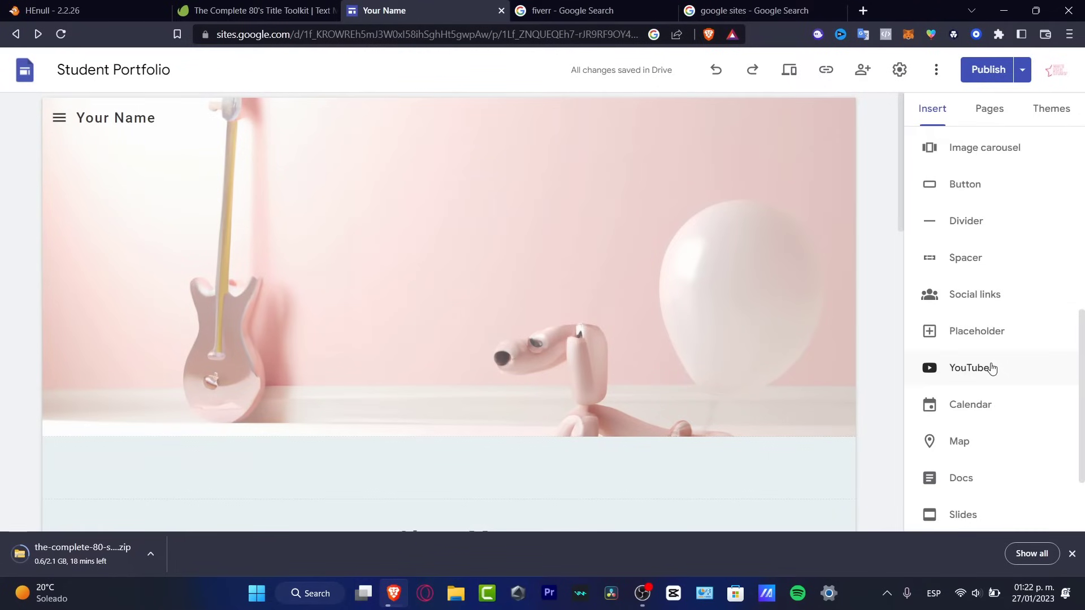
{"action": "scroll", "coordinate": [996, 362], "scroll_direction": "up", "scroll_amount": 10}
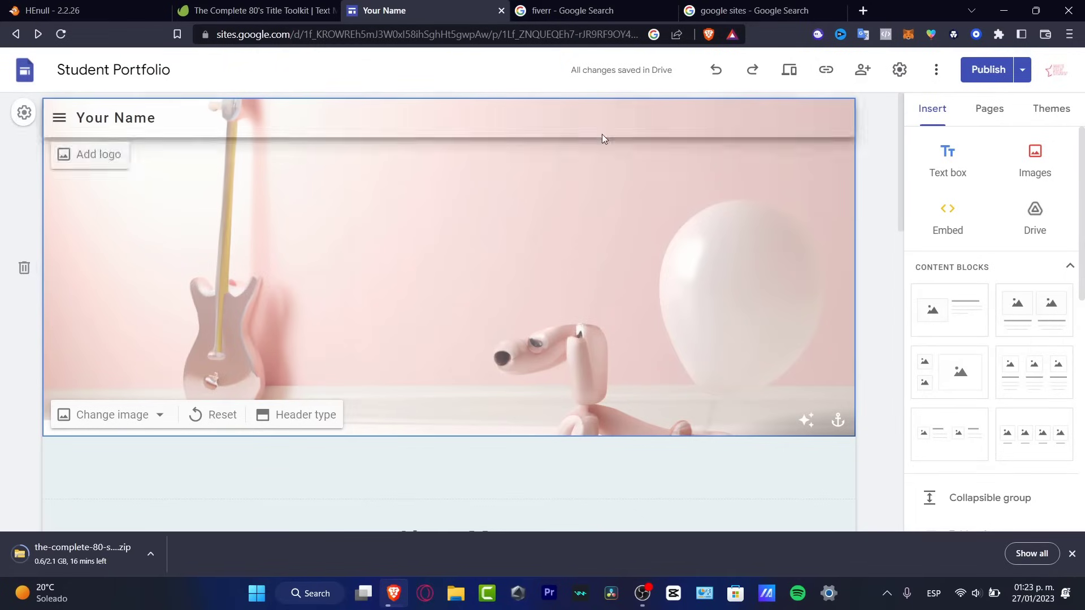
- Insert a text box and place it over the middle of the header image
{"action": "left_click", "coordinate": [964, 171]}
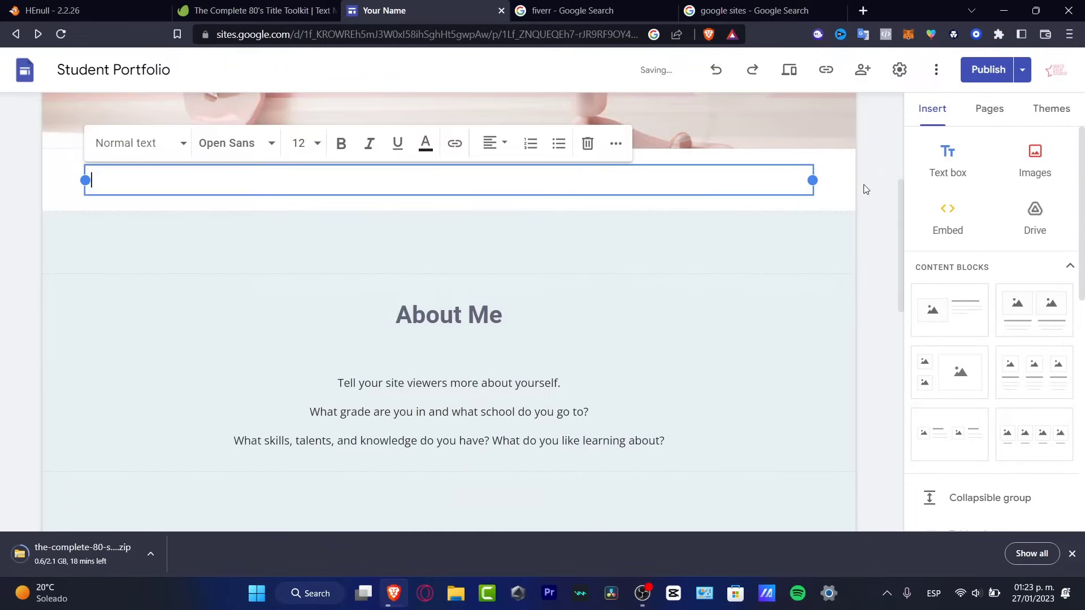
{"action": "scroll", "coordinate": [623, 460], "scroll_direction": "up", "scroll_amount": 5}
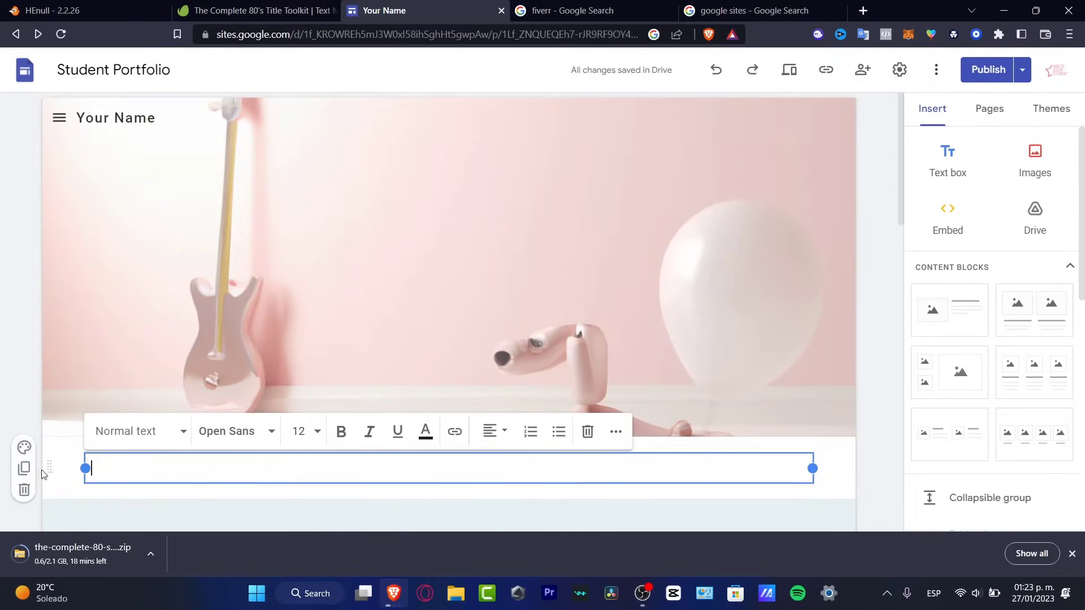
{"action": "left_click_drag", "start_coordinate": [49, 468], "coordinate": [353, 235]}
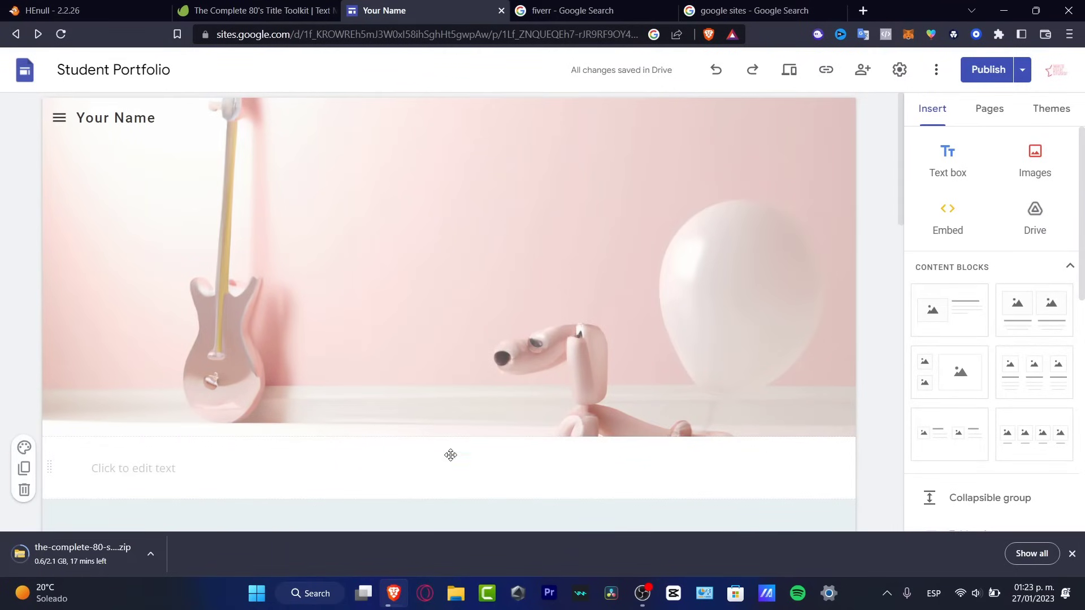
{"action": "left_click_drag", "start_coordinate": [448, 455], "coordinate": [361, 209]}
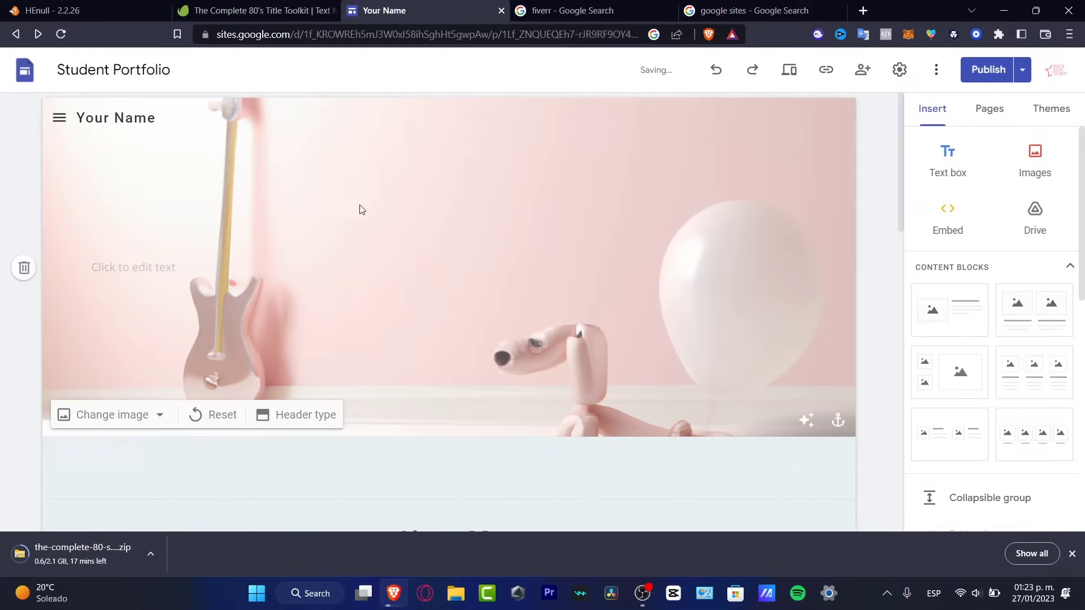
- Type 'MY PORTFOLIO 2023' in the text box and centre-align it
{"action": "left_click", "coordinate": [175, 267]}
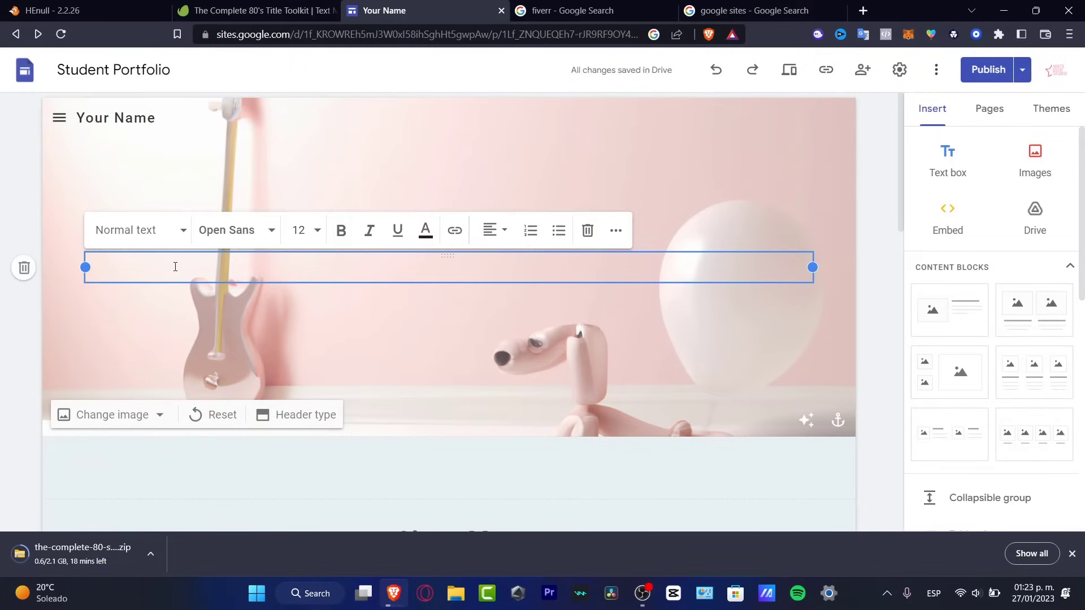
{"action": "type", "text": "MY PORTFOLIO 2023"}
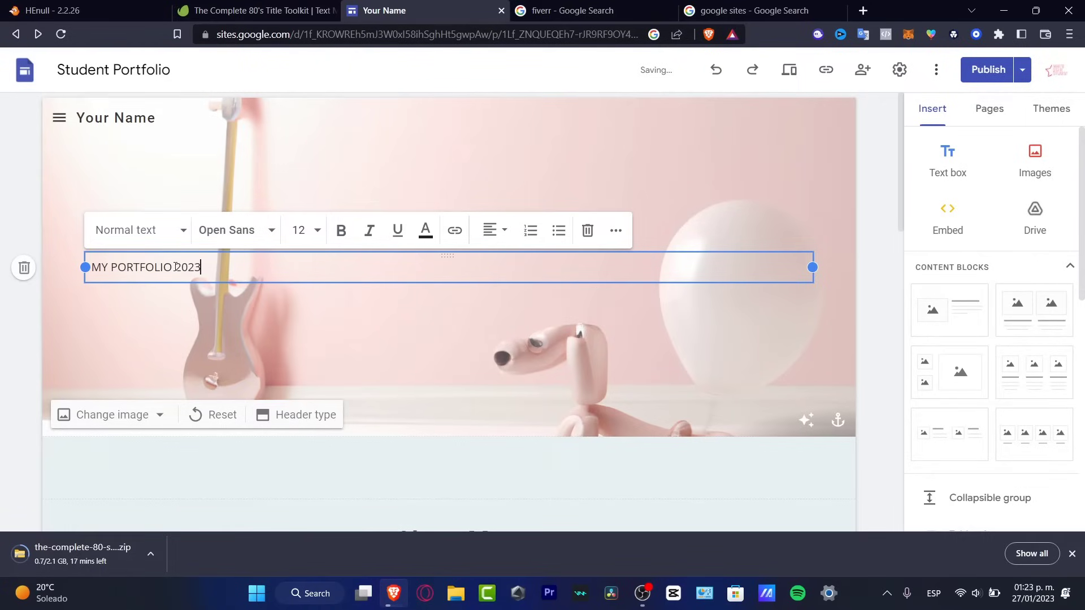
{"action": "left_click_drag", "start_coordinate": [201, 267], "coordinate": [90, 268]}
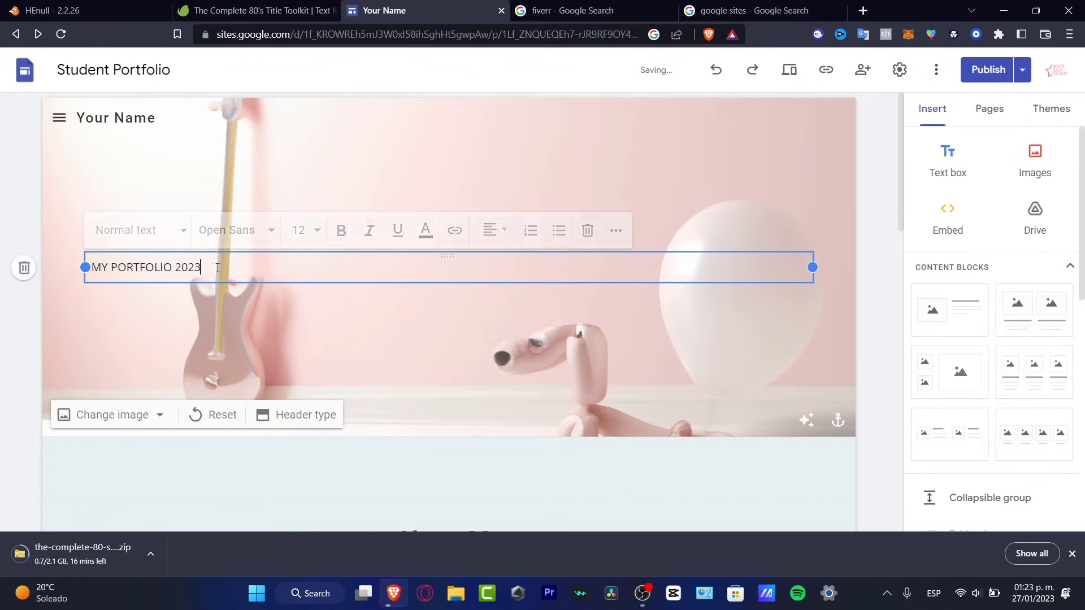
{"action": "left_click", "coordinate": [495, 237]}
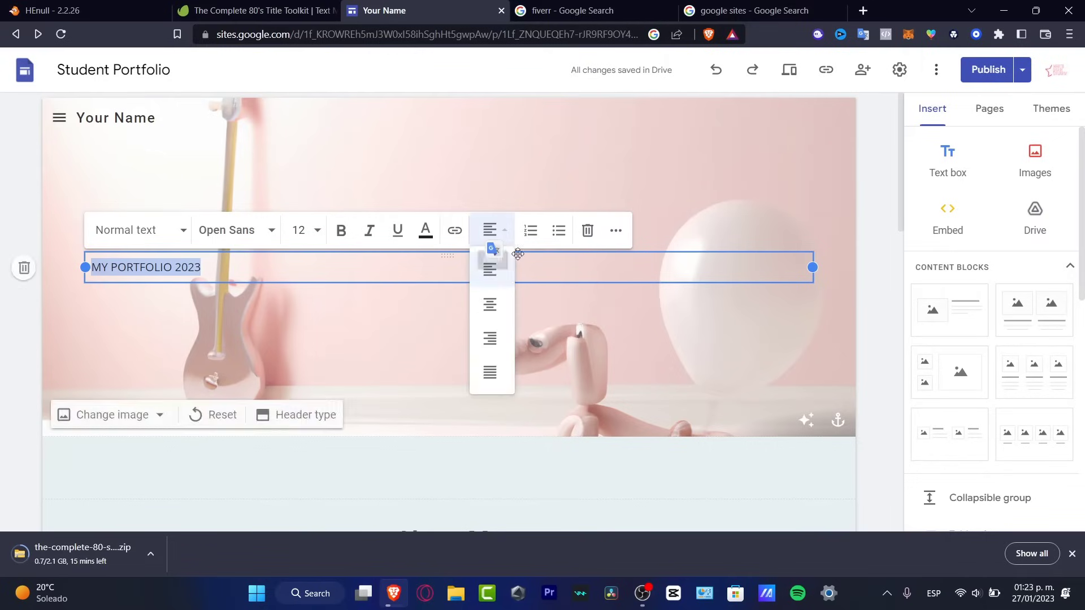
{"action": "left_click", "coordinate": [496, 282]}
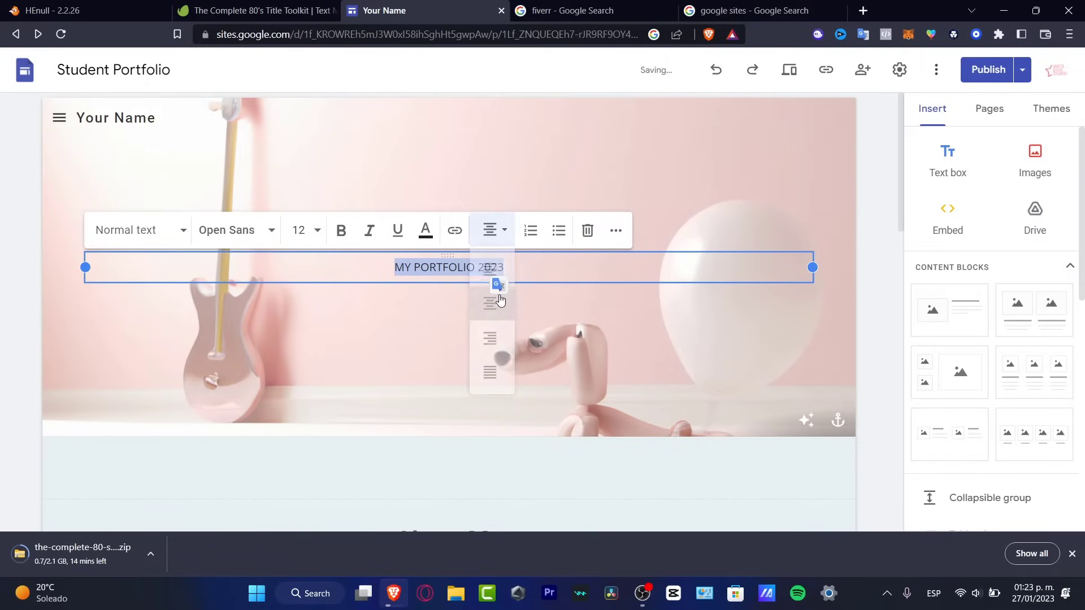
{"action": "left_click", "coordinate": [232, 238]}
- Set the MY PORTFOLIO 2023 title in Montserrat Light
{"action": "mouse_move", "coordinate": [276, 318]}
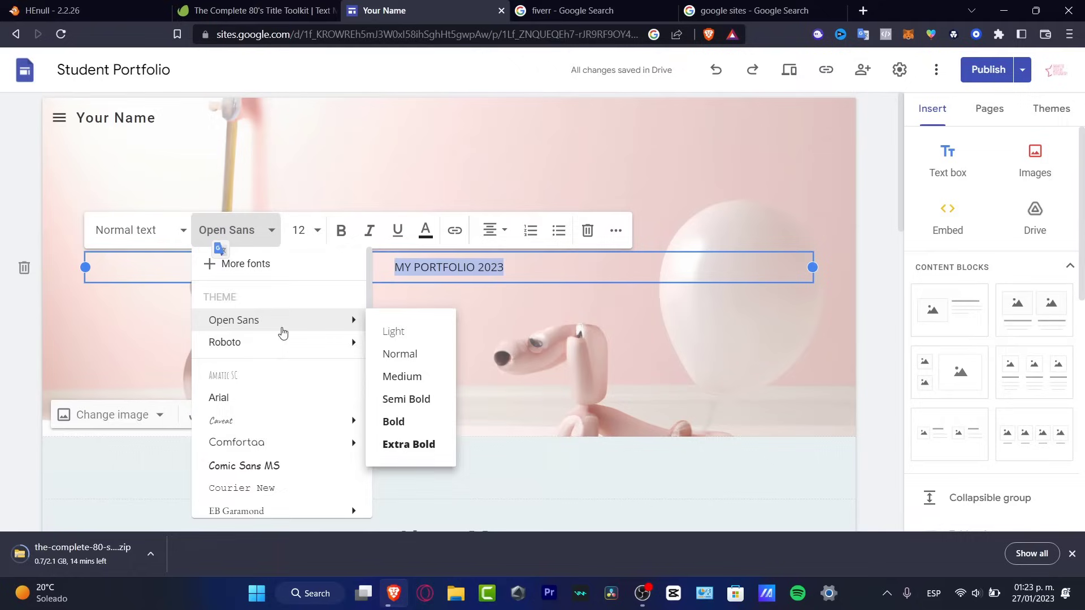
{"action": "scroll", "coordinate": [288, 350], "scroll_direction": "down", "scroll_amount": 3}
{"action": "scroll", "coordinate": [293, 407], "scroll_direction": "down", "scroll_amount": 3}
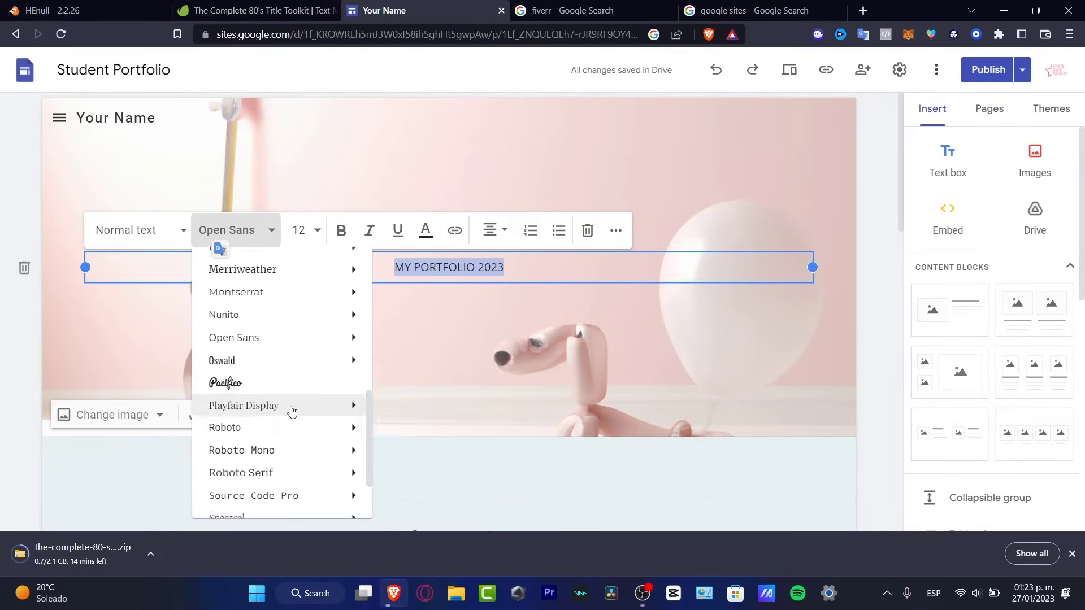
{"action": "scroll", "coordinate": [291, 411], "scroll_direction": "down", "scroll_amount": 1}
{"action": "mouse_move", "coordinate": [293, 290]}
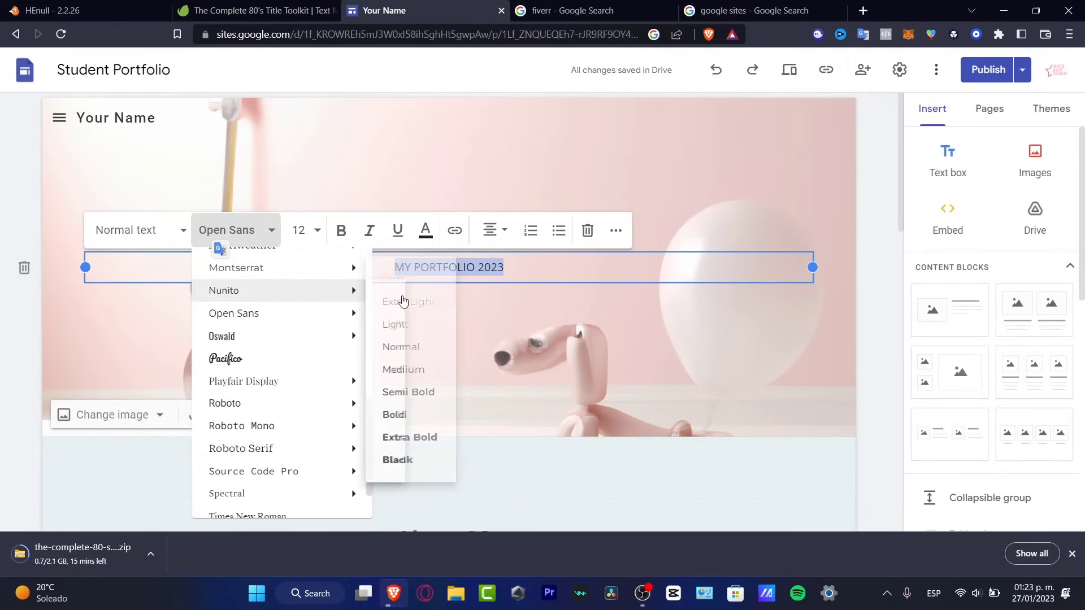
{"action": "key", "text": "Escape"}
{"action": "left_click", "coordinate": [271, 231]}
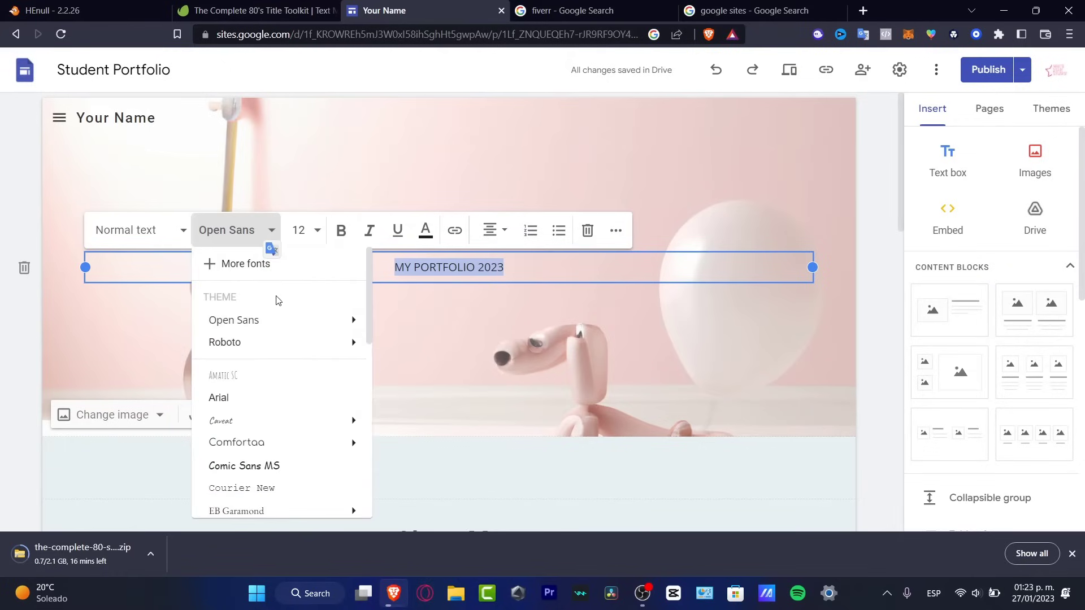
{"action": "left_click_drag", "start_coordinate": [368, 294], "coordinate": [368, 383]}
{"action": "mouse_move", "coordinate": [327, 431]}
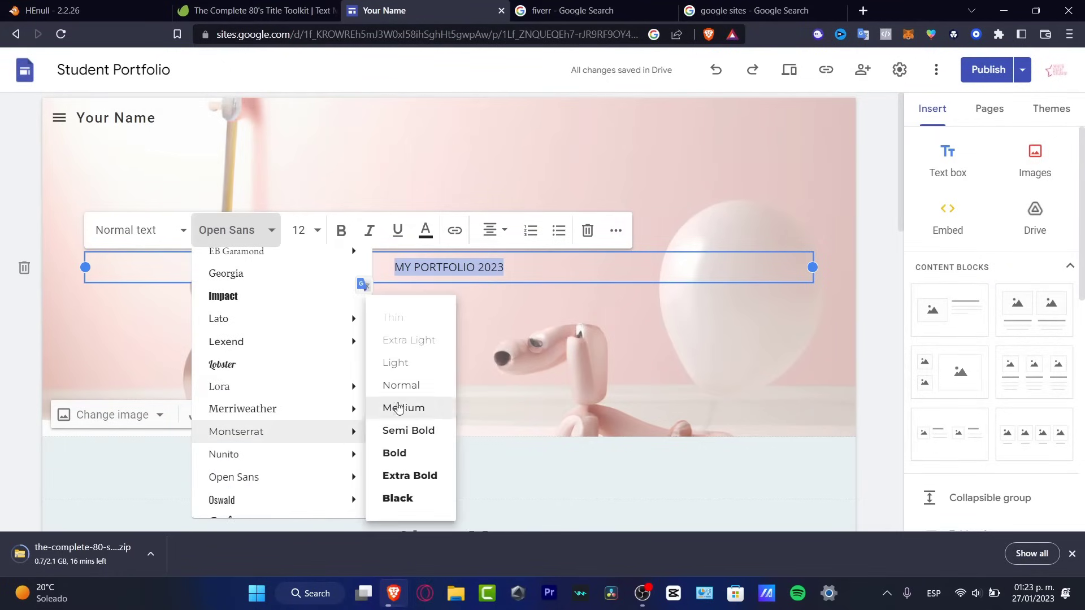
{"action": "left_click", "coordinate": [416, 370]}
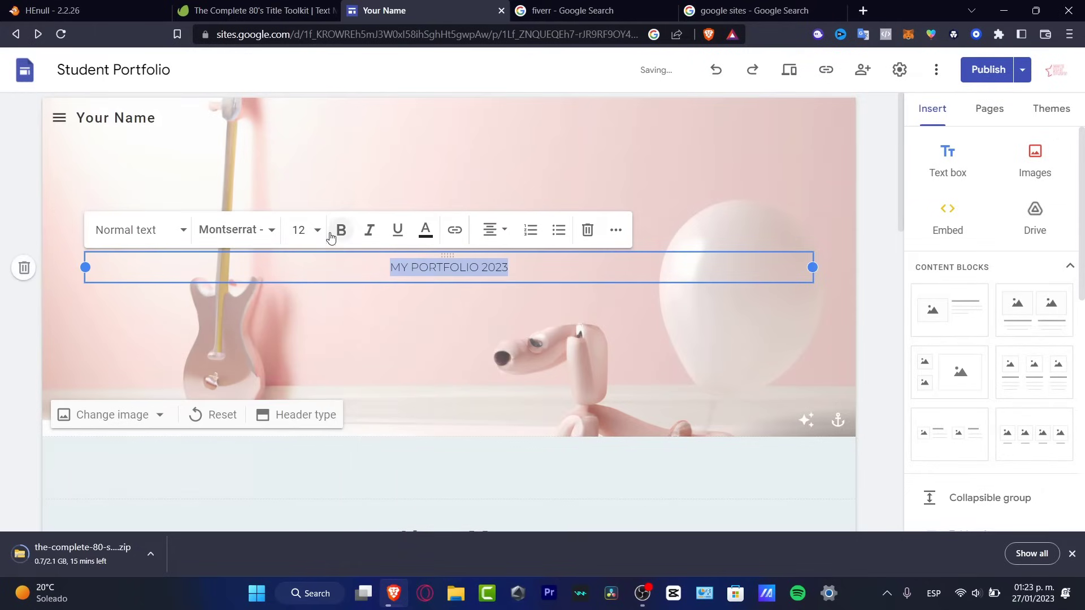
- Check the title's font size options, then reselect and deselect the title
{"action": "left_click", "coordinate": [299, 230]}
{"action": "left_click", "coordinate": [328, 405]}
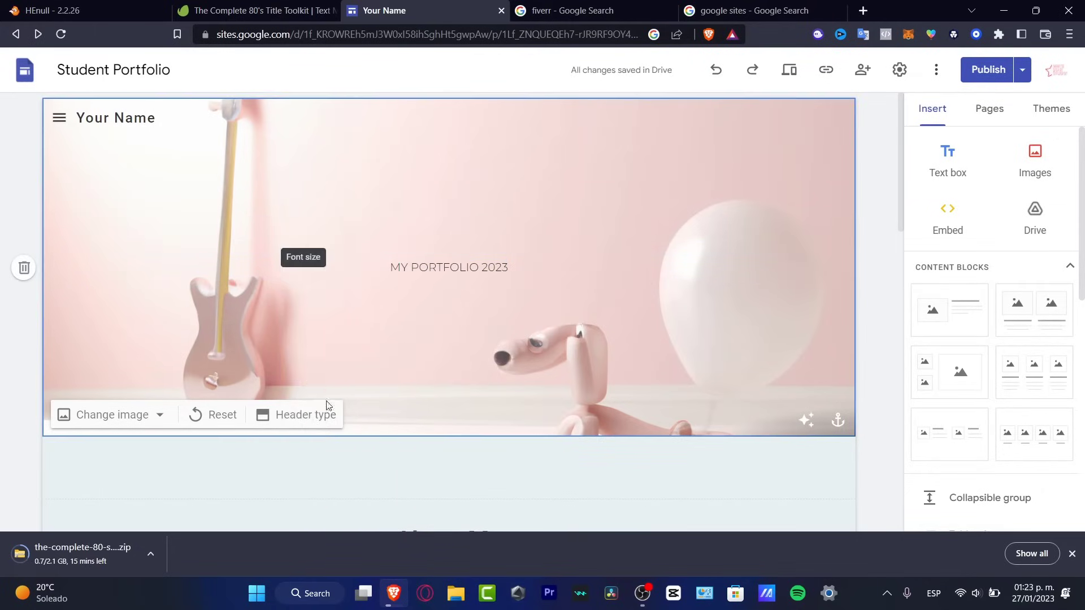
{"action": "left_click", "coordinate": [450, 268]}
{"action": "triple_click", "coordinate": [449, 268]}
{"action": "left_click", "coordinate": [559, 349]}
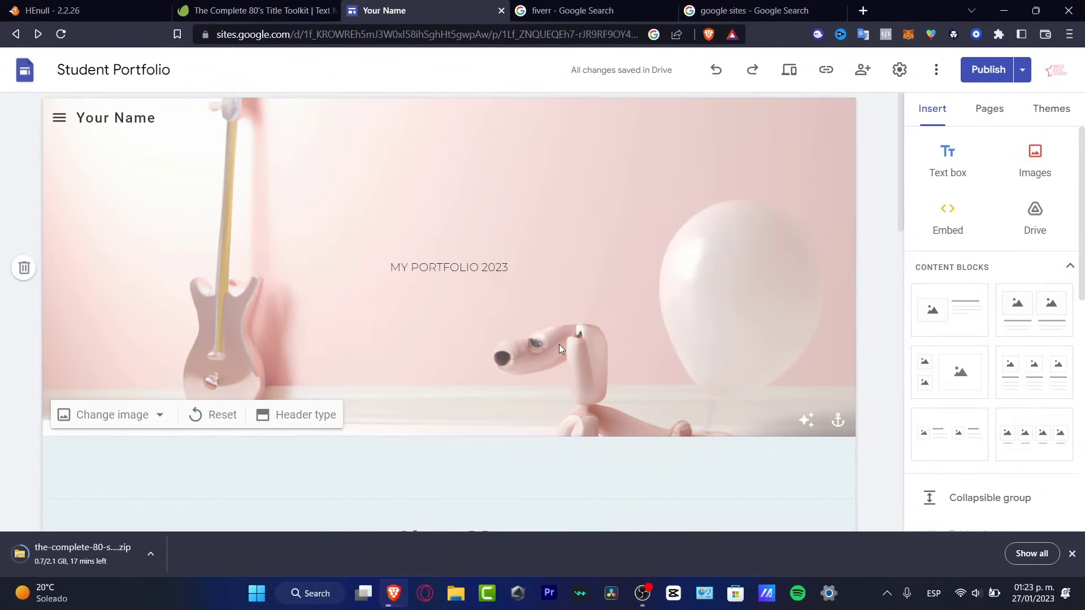
- Replace the About Me heading text with 'Meet Me'
{"action": "scroll", "coordinate": [613, 477], "scroll_direction": "down", "scroll_amount": 3}
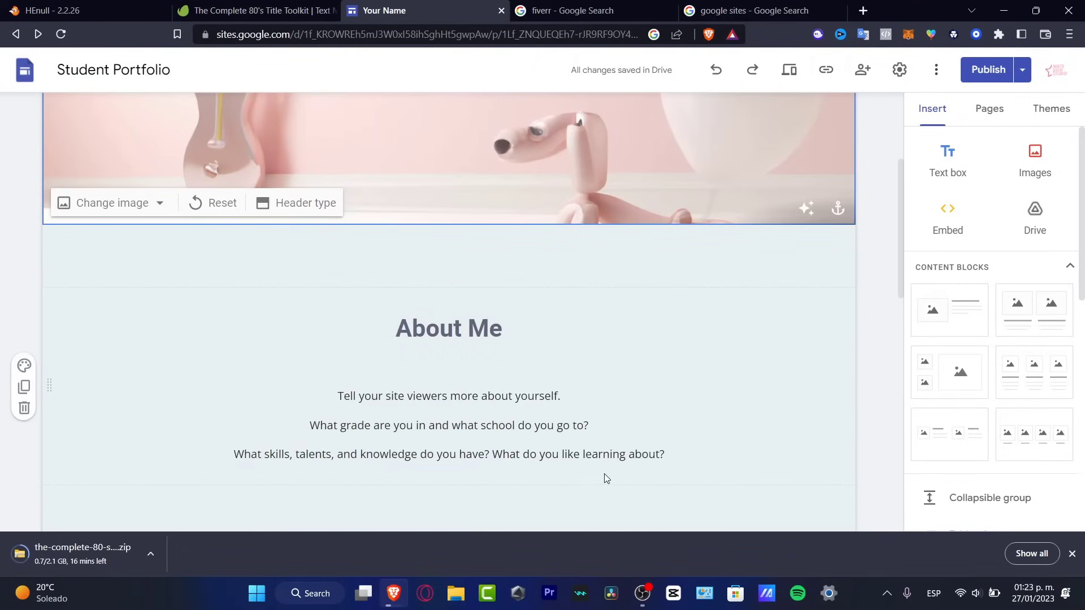
{"action": "left_click", "coordinate": [498, 327]}
{"action": "triple_click", "coordinate": [498, 328]}
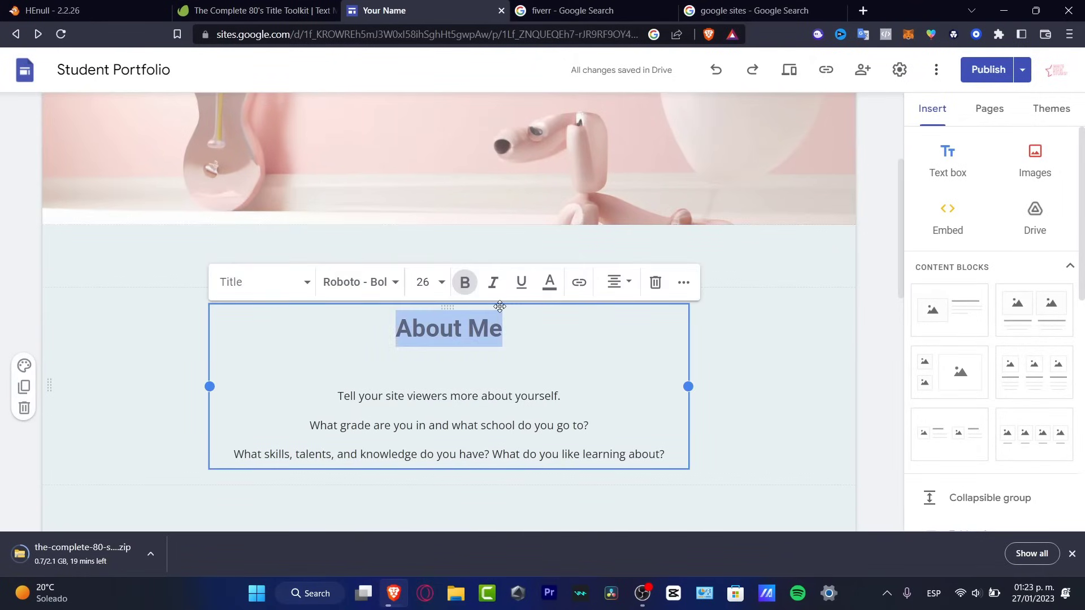
{"action": "type", "text": "mEE"}
{"action": "key", "text": "BackSpace"}
{"action": "key", "text": "BackSpace"}
{"action": "key", "text": "BackSpace"}
{"action": "type", "text": "Meet "}
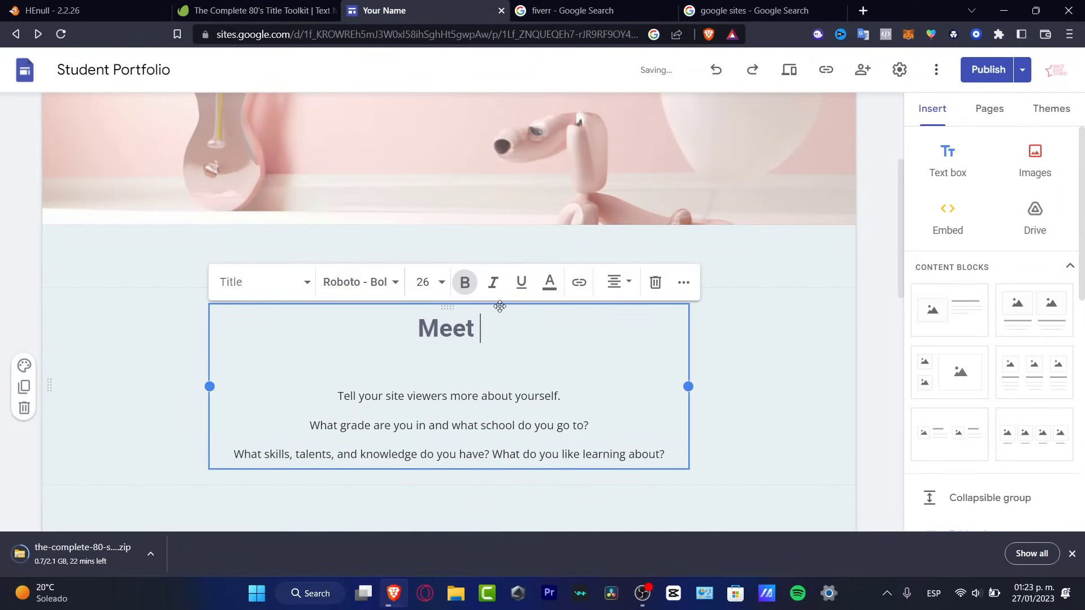
{"action": "type", "text": "Me"}
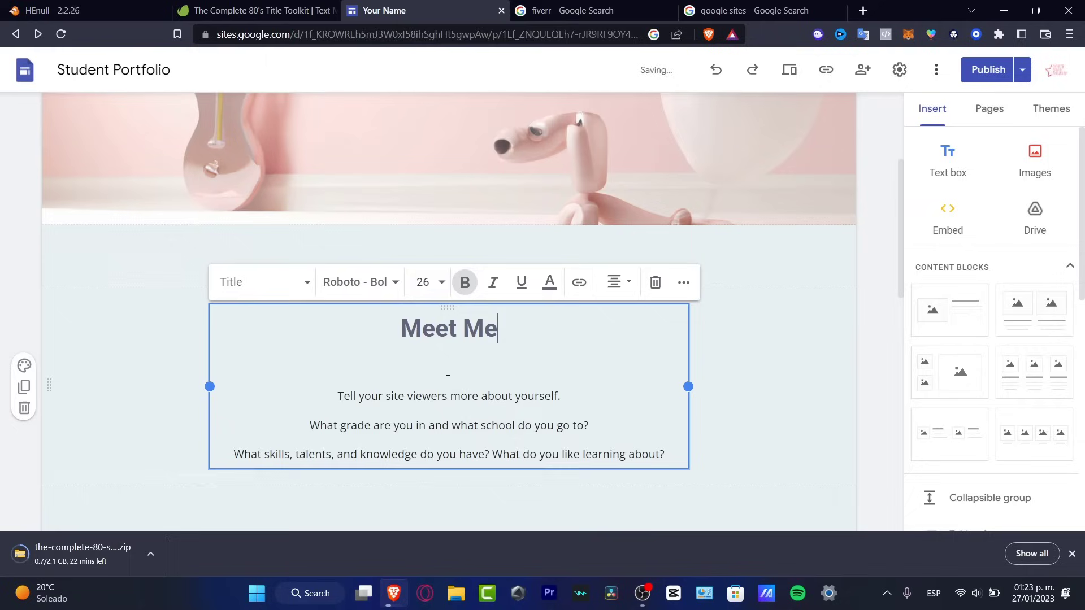
- Set the Meet Me heading's font to Montserrat Light
{"action": "triple_click", "coordinate": [461, 338]}
{"action": "left_click", "coordinate": [392, 284]}
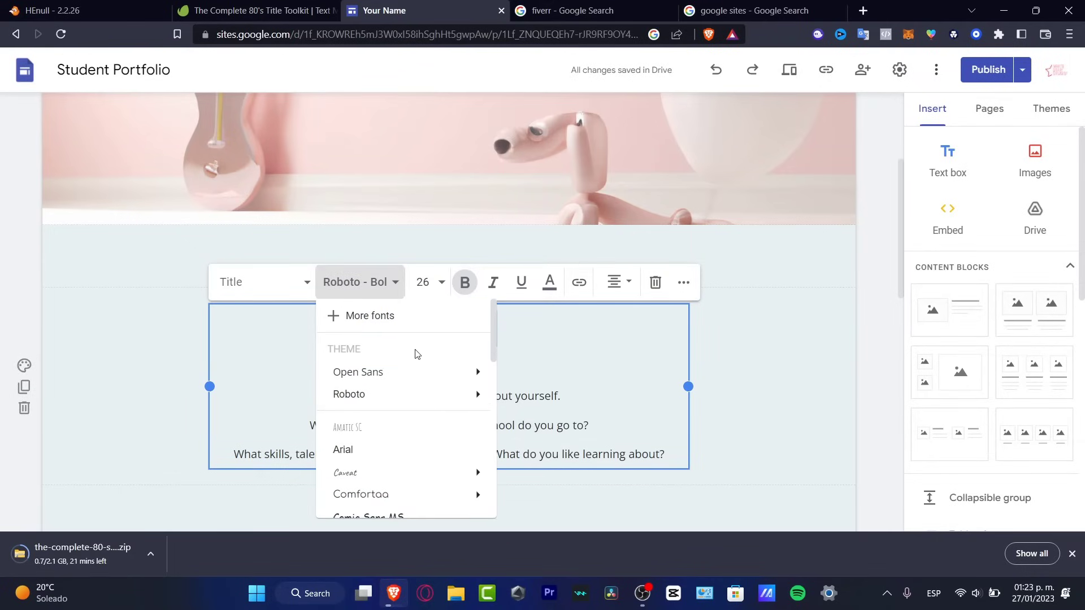
{"action": "scroll", "coordinate": [436, 407], "scroll_direction": "down", "scroll_amount": 4}
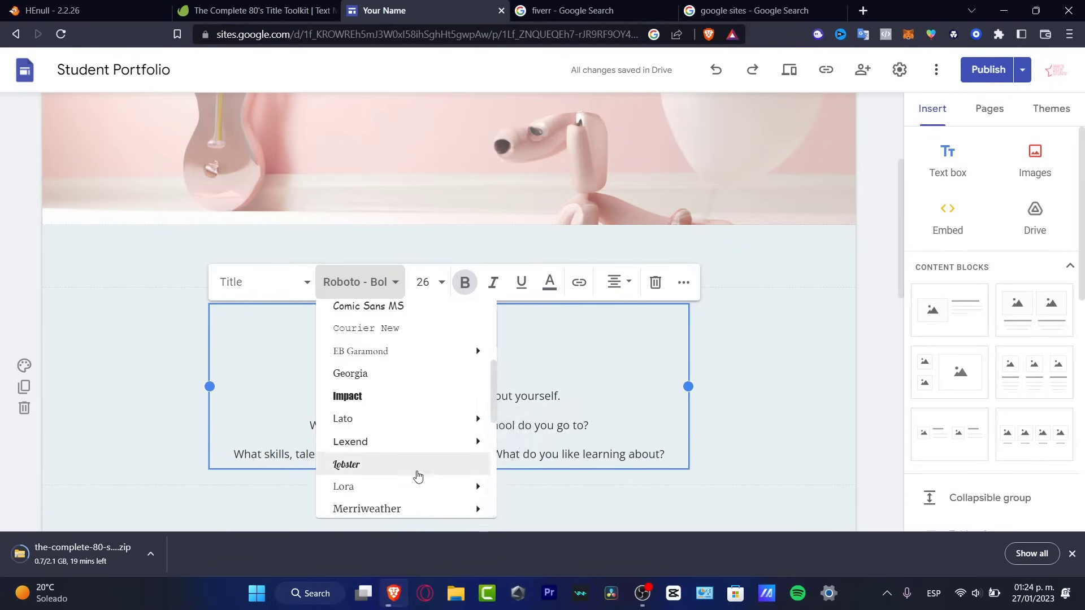
{"action": "scroll", "coordinate": [481, 407], "scroll_direction": "down", "scroll_amount": 2}
{"action": "mouse_move", "coordinate": [443, 473]}
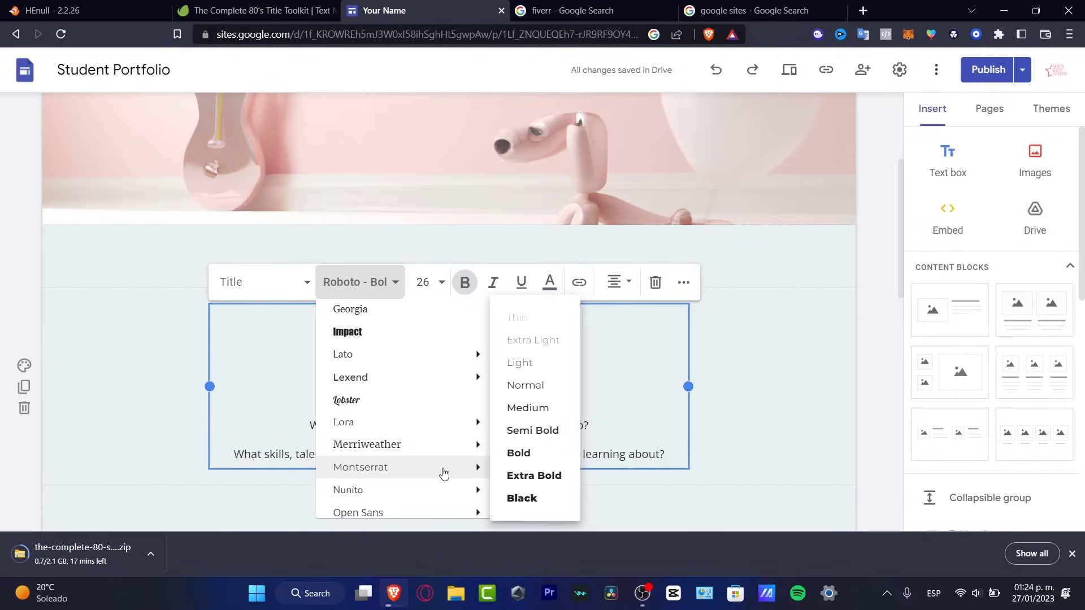
{"action": "left_click", "coordinate": [544, 368]}
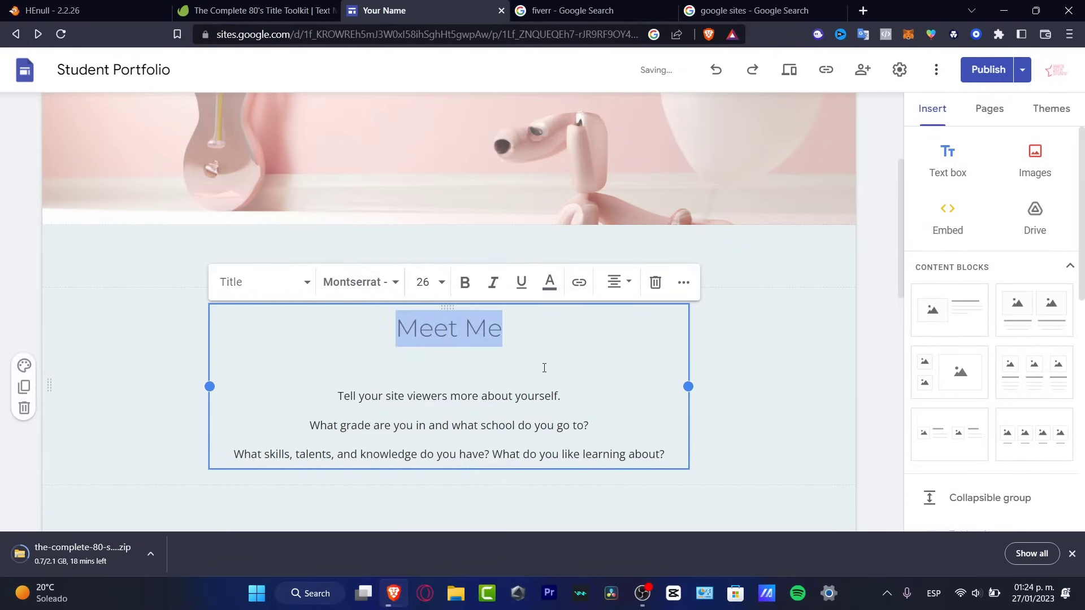
{"action": "left_click", "coordinate": [767, 365]}
{"action": "scroll", "coordinate": [766, 370], "scroll_direction": "down", "scroll_amount": 7}
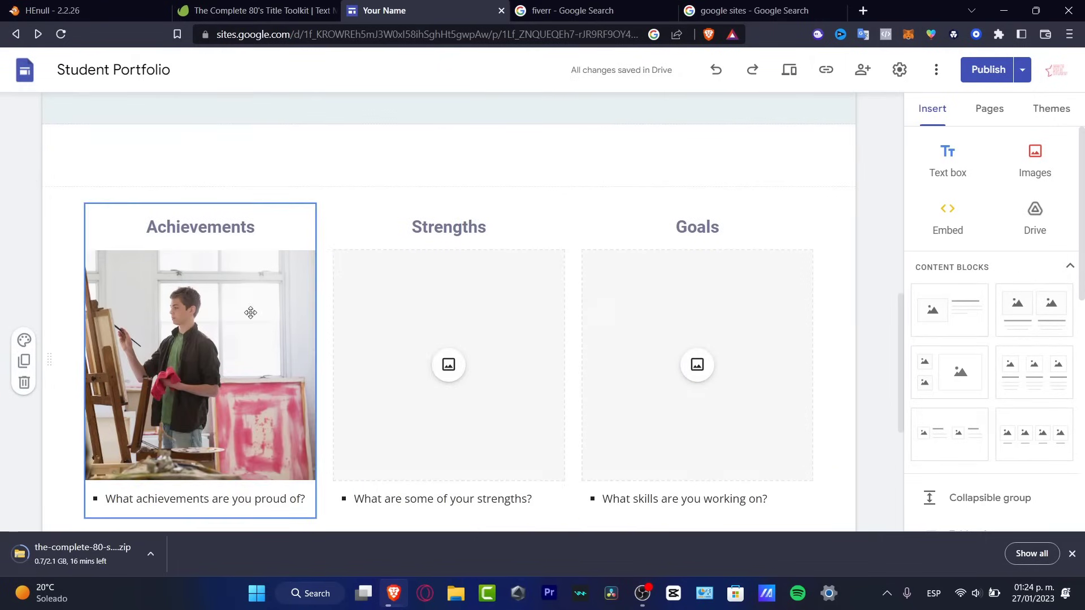
- Retitle the Achievements, Strengths and Goals headings as Cinematic Folder, Photo Folder and Music Folder
{"action": "double_click", "coordinate": [235, 228]}
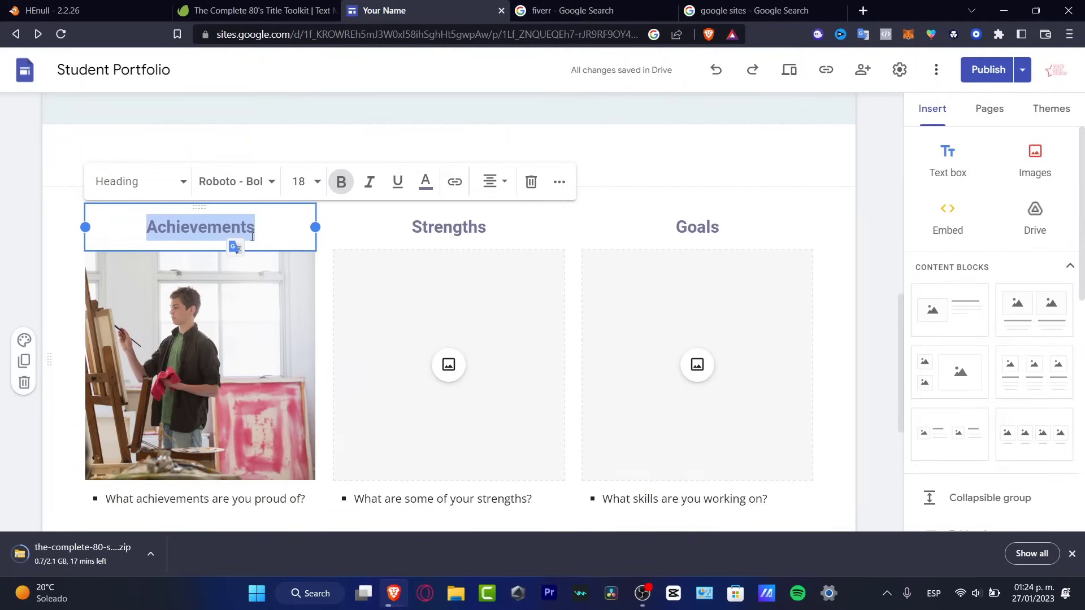
{"action": "type", "text": "Cinemat"}
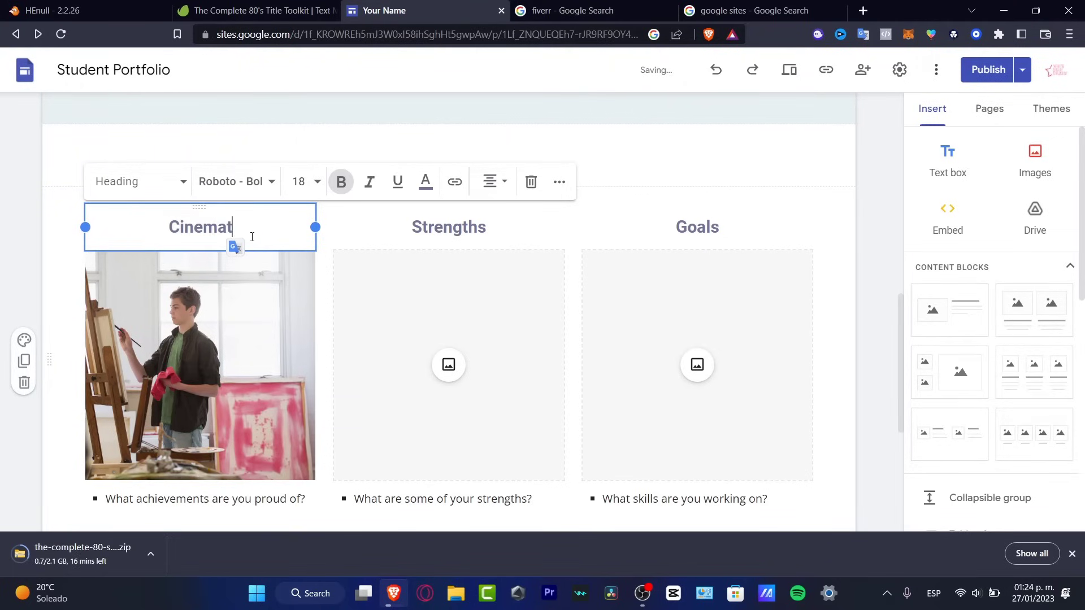
{"action": "type", "text": "ic Fie"}
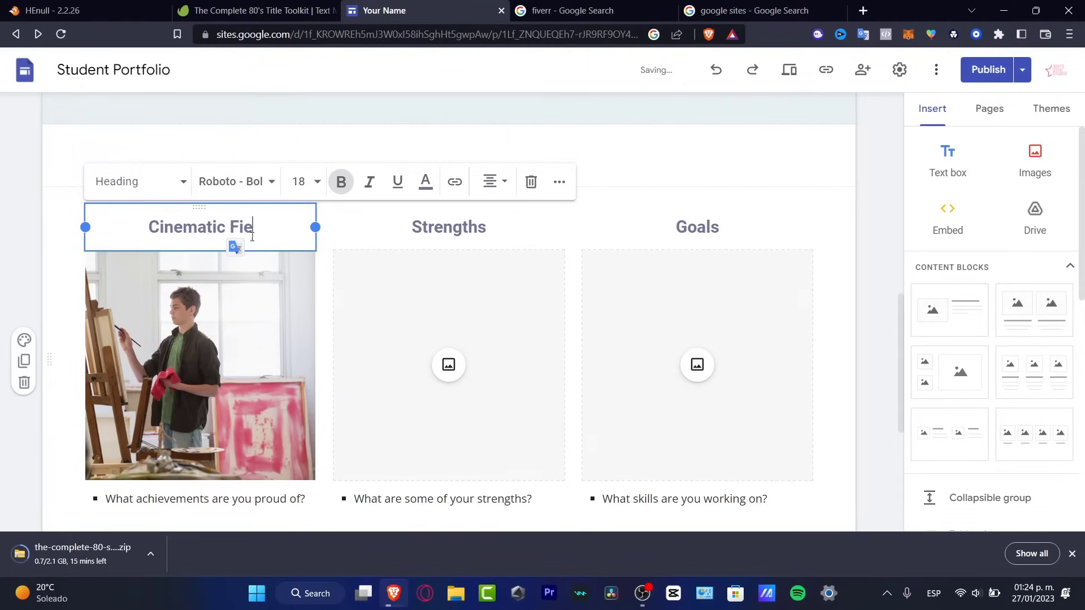
{"action": "key", "text": "BackSpace"}
{"action": "key", "text": "BackSpace"}
{"action": "key", "text": "BackSpace"}
{"action": "type", "text": "Folder"}
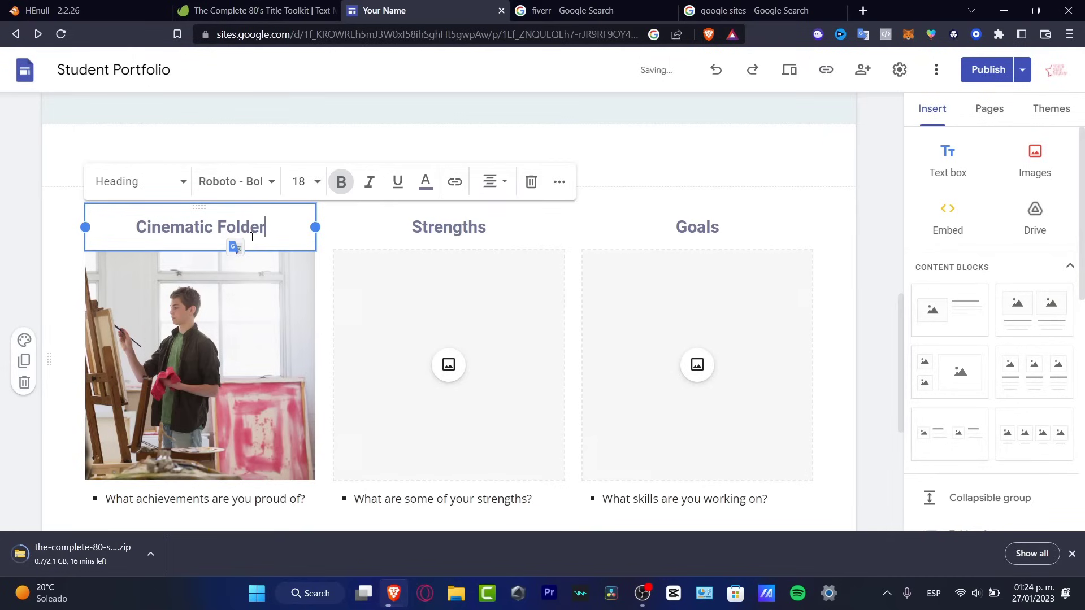
{"action": "left_click", "coordinate": [478, 237]}
{"action": "double_click", "coordinate": [477, 237]}
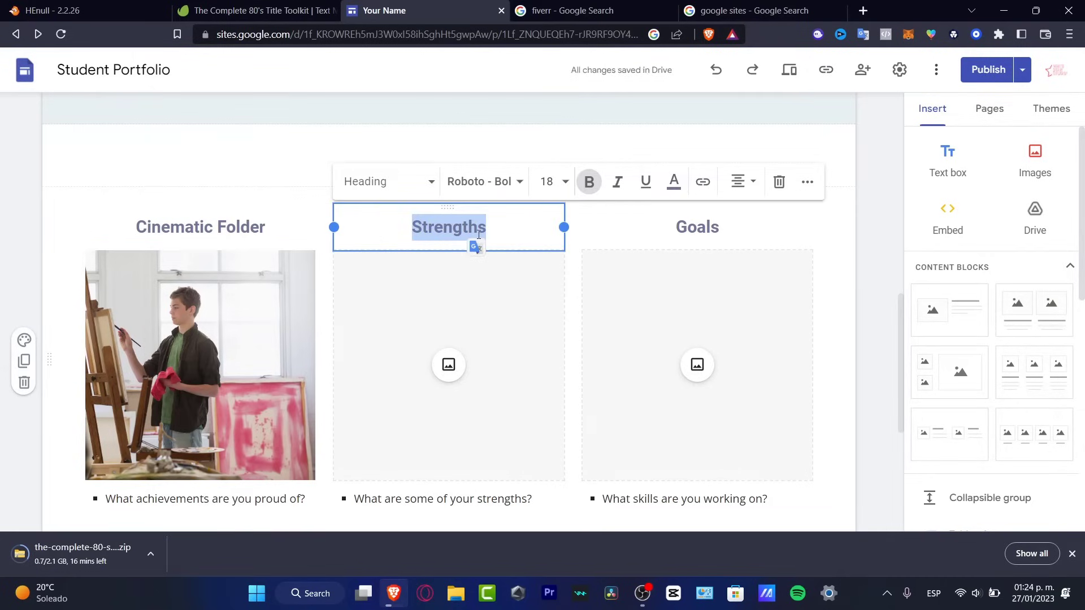
{"action": "type", "text": "F"}
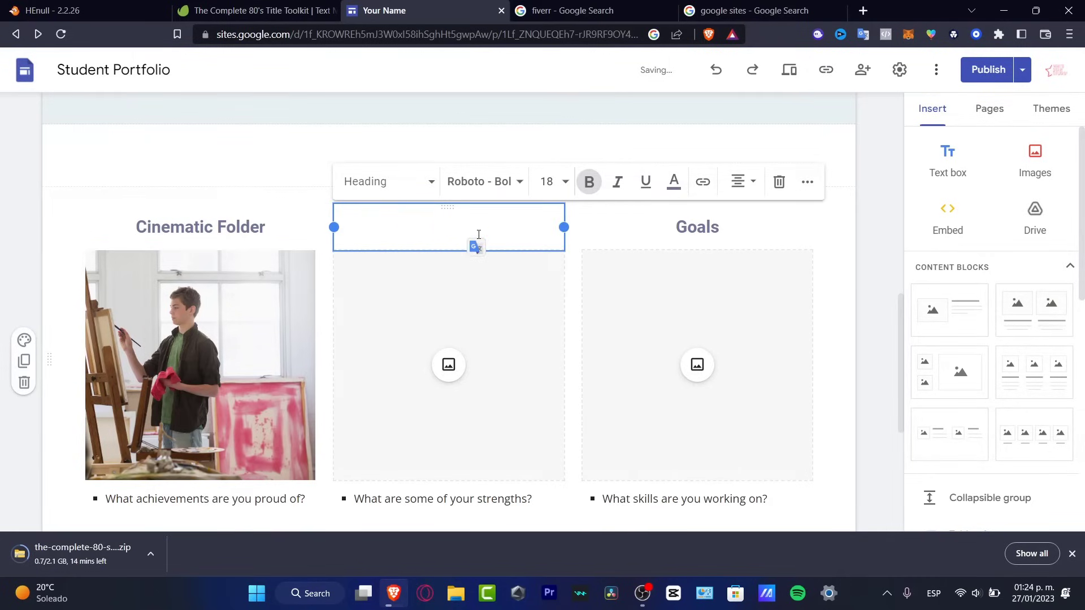
{"action": "type", "text": "hoto Folder"}
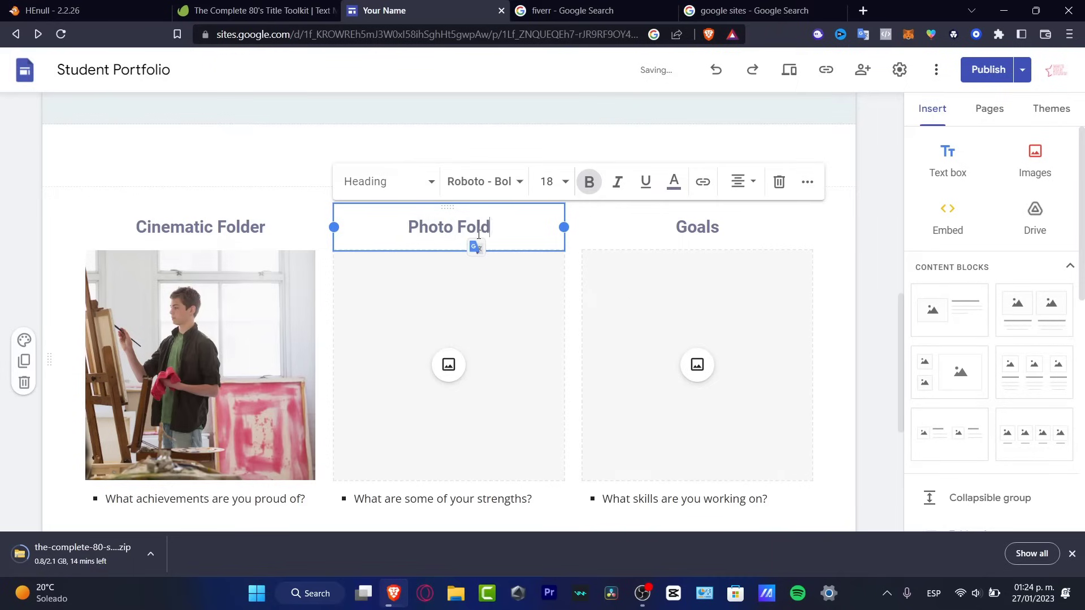
{"action": "left_click", "coordinate": [761, 223]}
{"action": "double_click", "coordinate": [711, 217]}
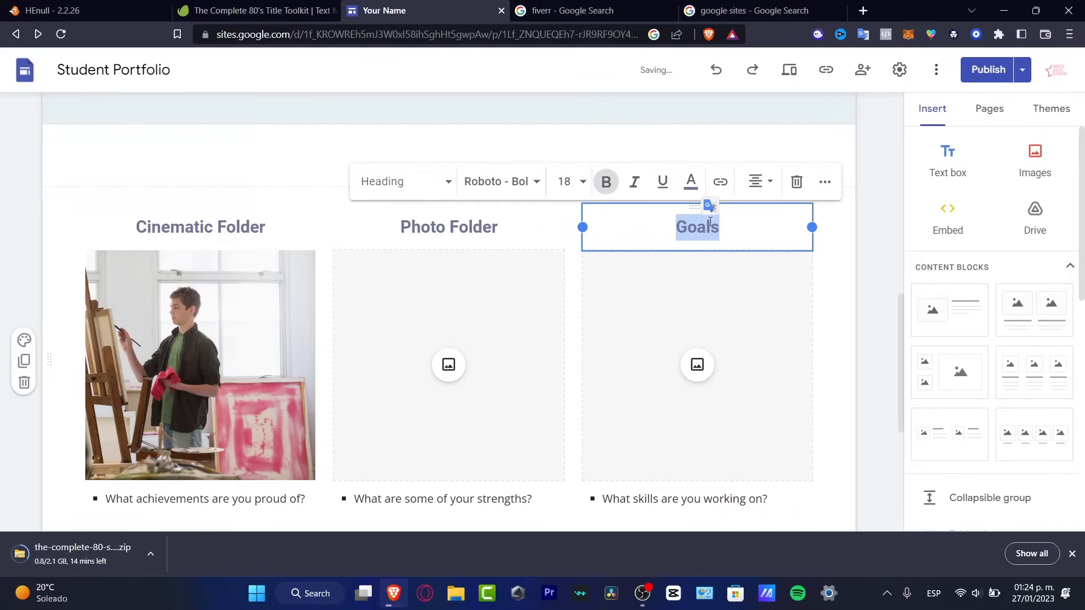
{"action": "type", "text": "N"}
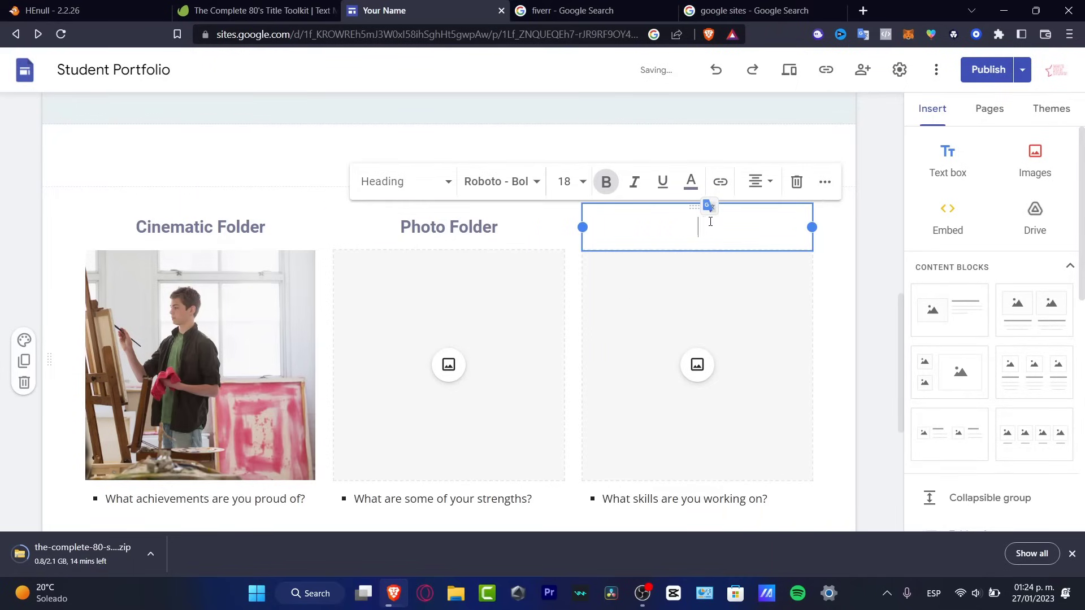
{"action": "type", "text": "usic Folder"}
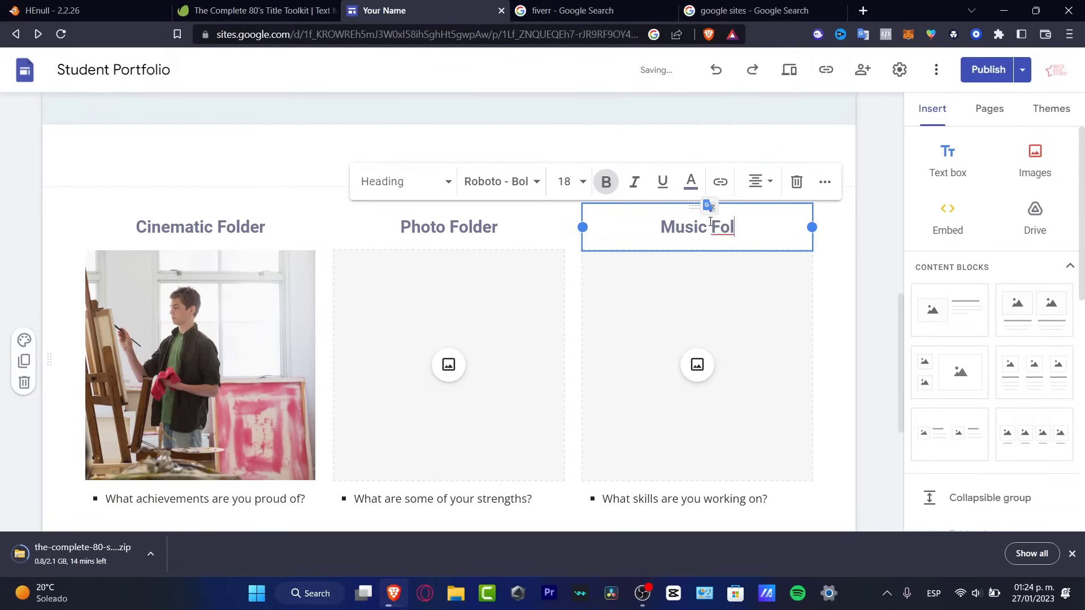
{"action": "left_click", "coordinate": [697, 362]}
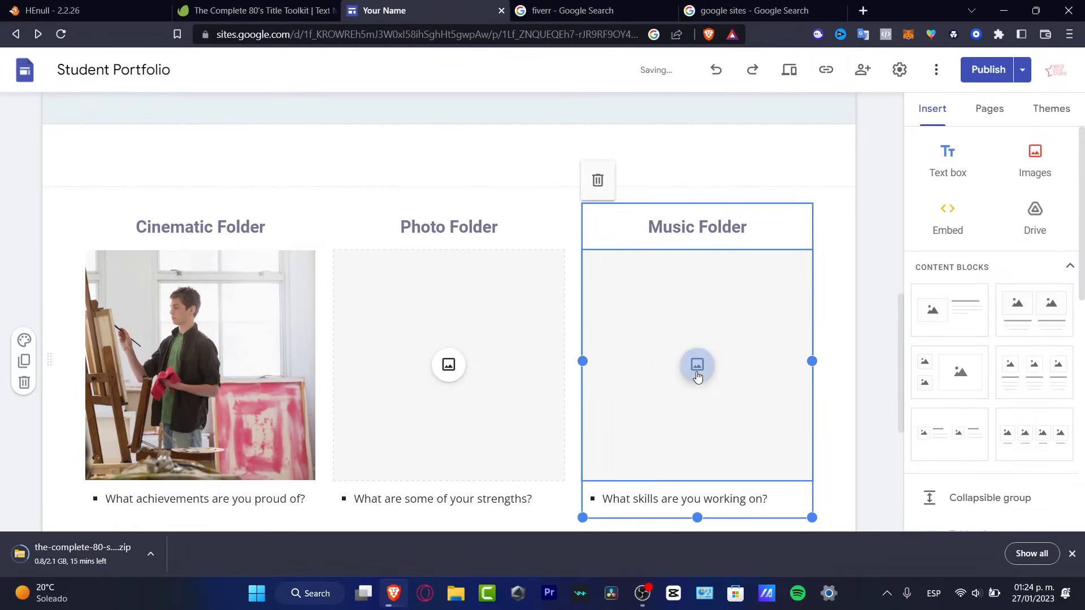
- Insert the guitarist photo from a Google Images search for 'music portfolio image' under Music Folder
{"action": "left_click", "coordinate": [702, 380]}
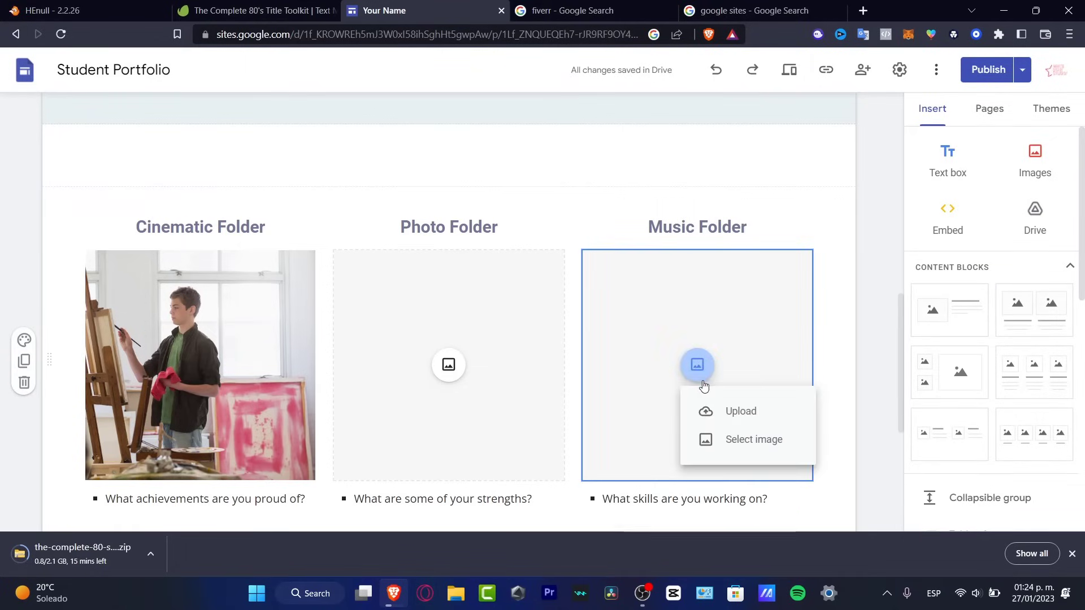
{"action": "left_click", "coordinate": [763, 439]}
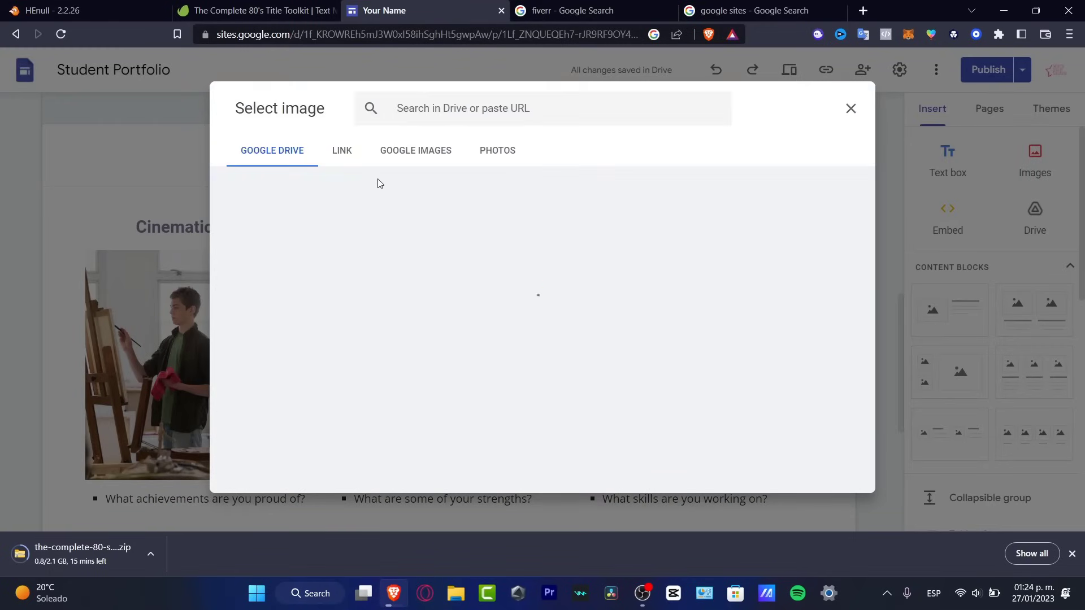
{"action": "left_click", "coordinate": [345, 151]}
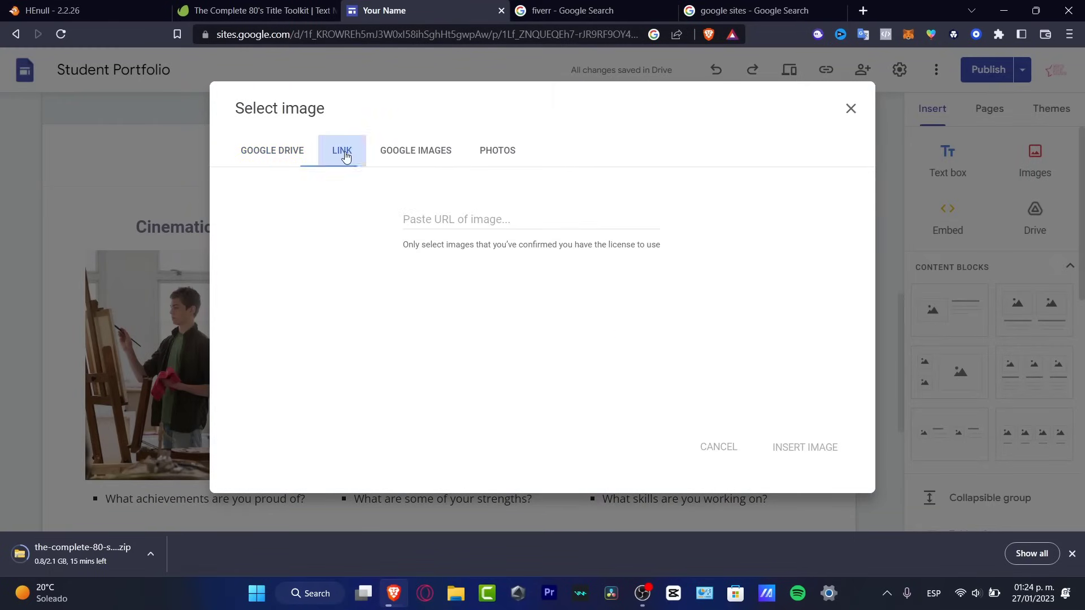
{"action": "left_click", "coordinate": [446, 163]}
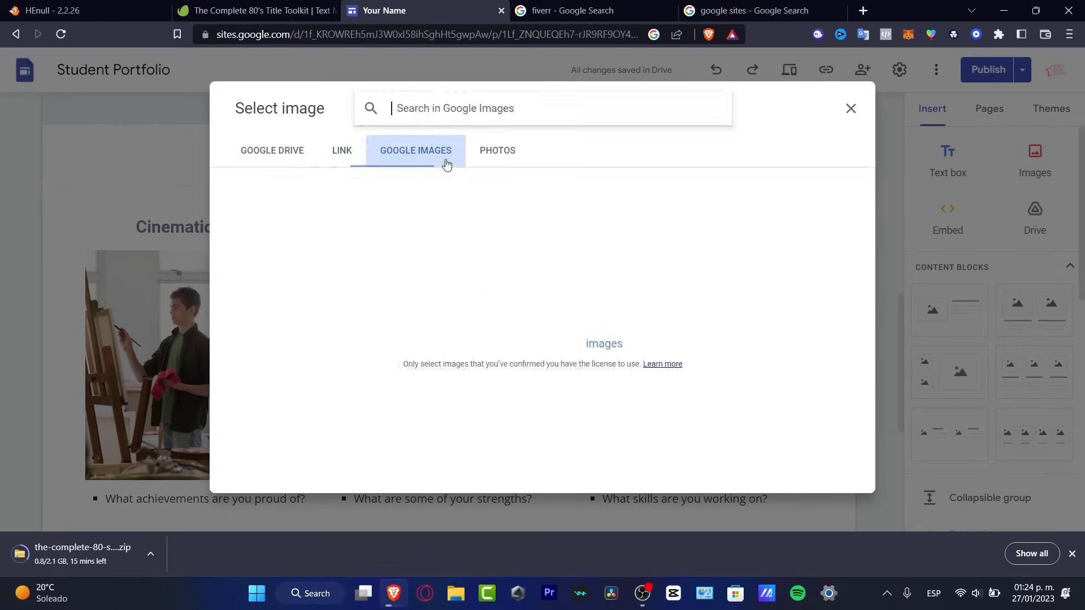
{"action": "left_click", "coordinate": [514, 113]}
{"action": "type", "text": "music po"}
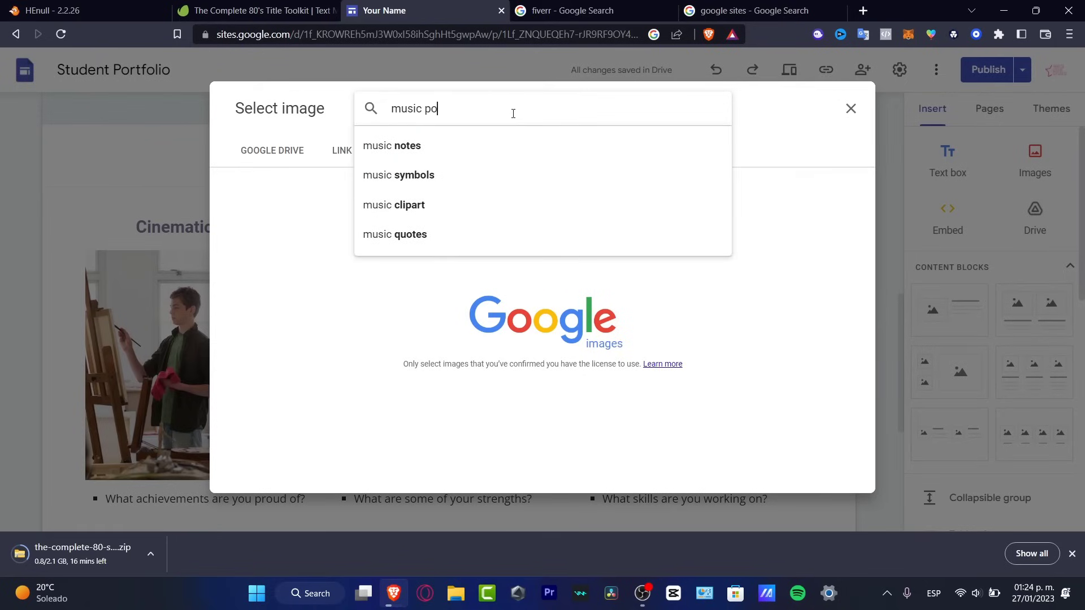
{"action": "type", "text": "rtfolio image"}
{"action": "key", "text": "Return"}
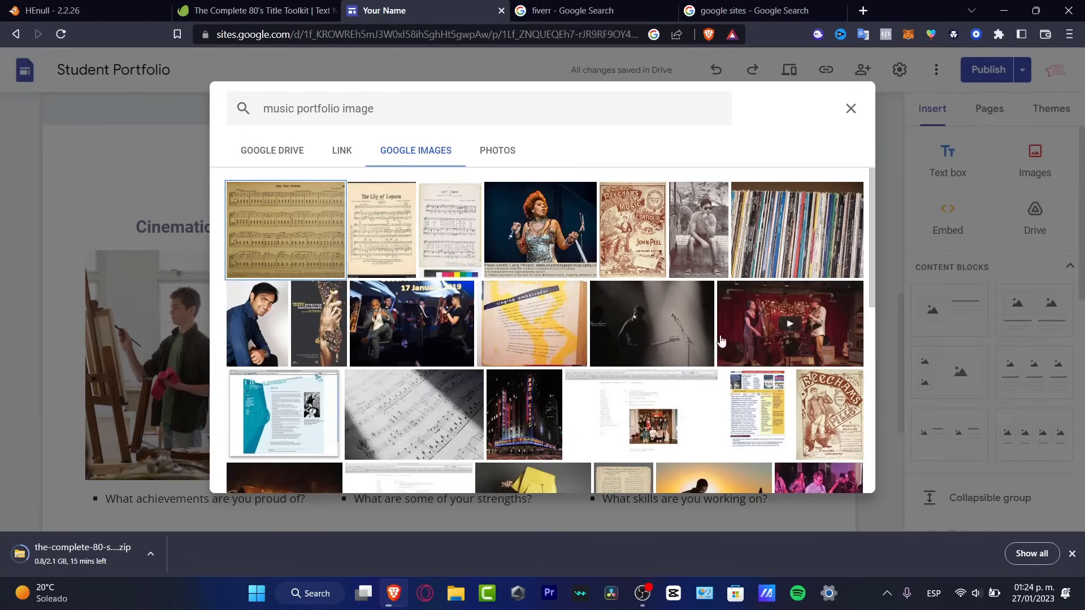
{"action": "left_click", "coordinate": [677, 343]}
{"action": "left_click", "coordinate": [847, 480]}
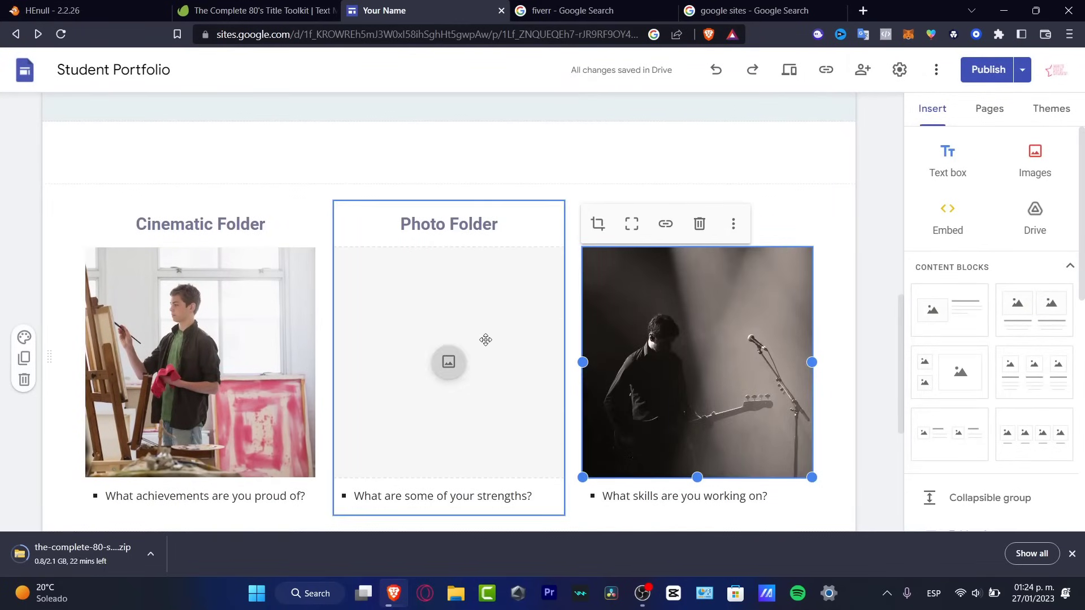
- Search the account's photos for a Photo Folder image, which returns no results
{"action": "left_click", "coordinate": [457, 366]}
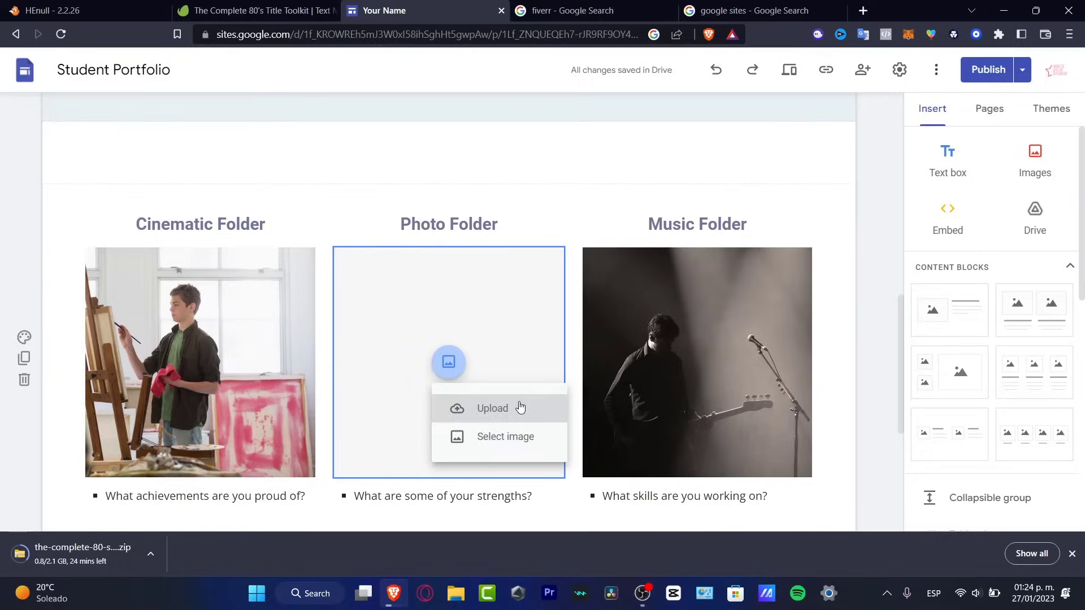
{"action": "left_click", "coordinate": [509, 435]}
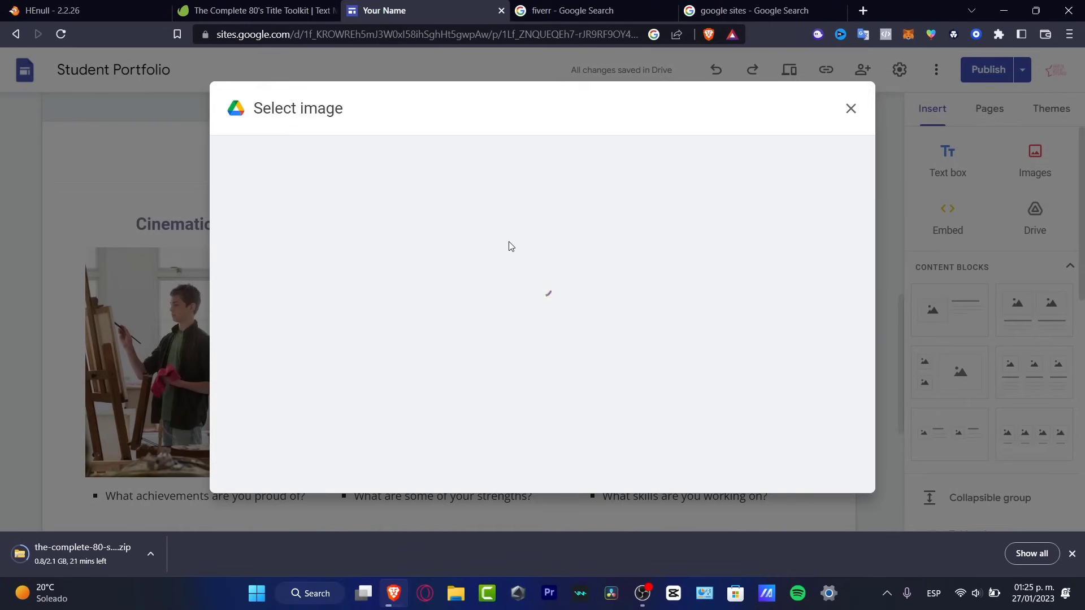
{"action": "left_click", "coordinate": [495, 151]}
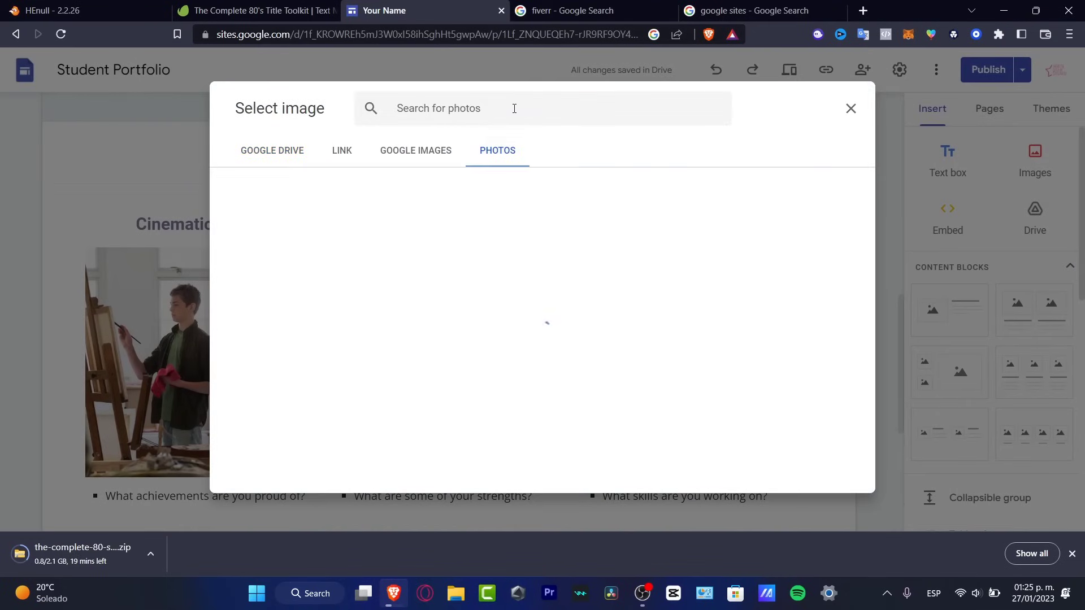
{"action": "left_click", "coordinate": [513, 108]}
{"action": "type", "text": "phtho"}
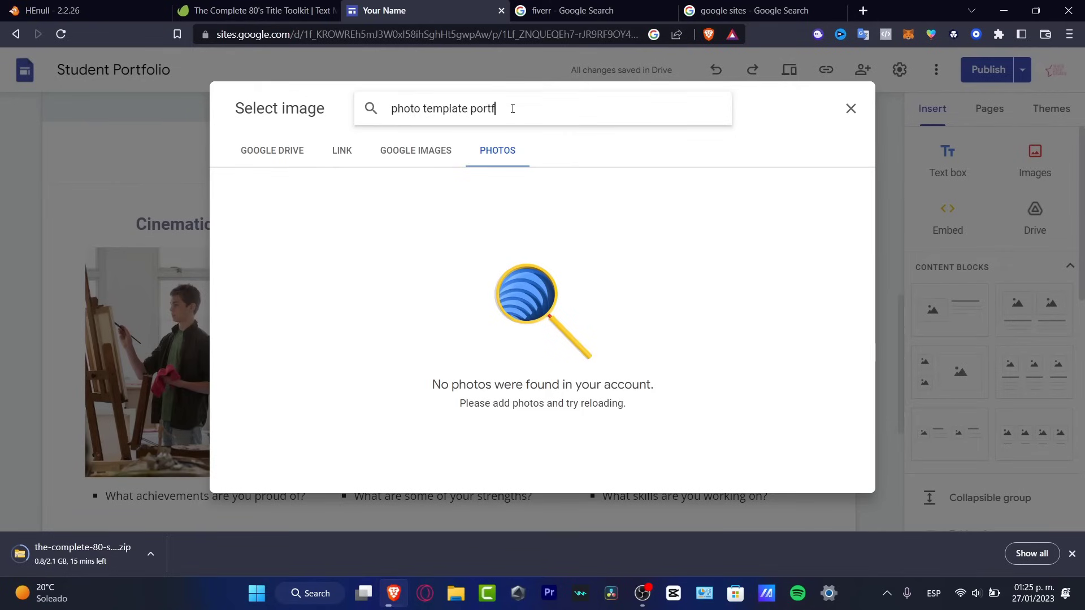
{"action": "key", "text": "Return"}
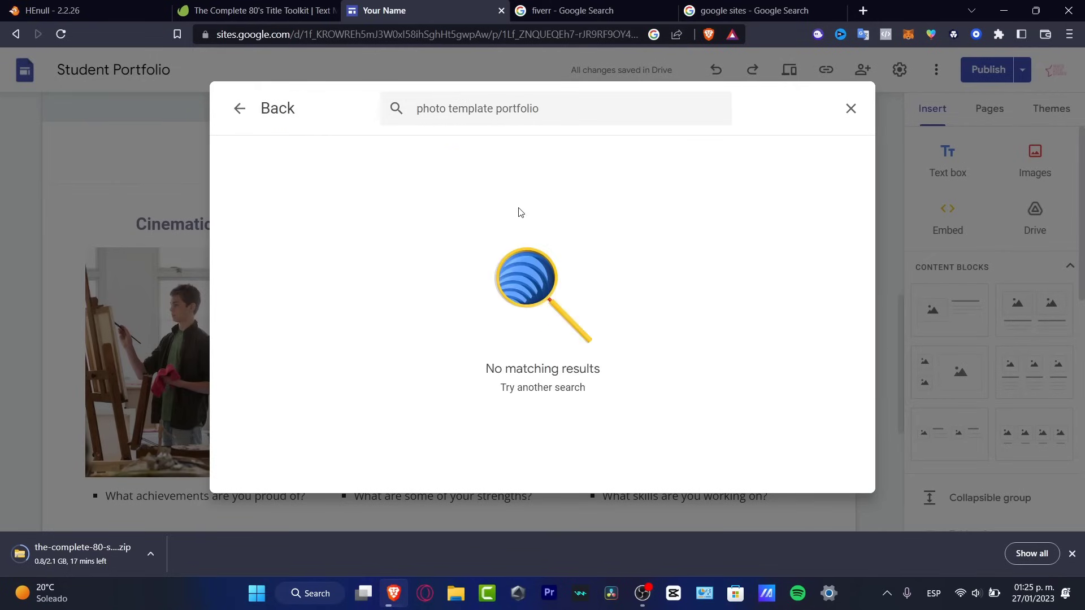
{"action": "double_click", "coordinate": [482, 111]}
{"action": "key", "text": "BackSpace"}
{"action": "key", "text": "Return"}
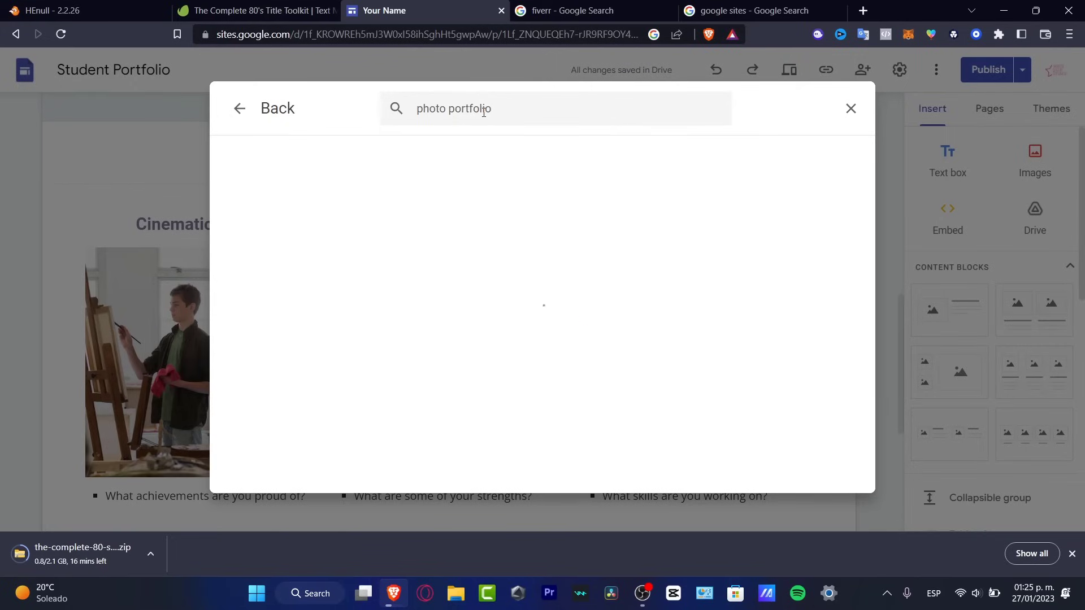
{"action": "left_click", "coordinate": [238, 113]}
- Insert the laptop image from a Google Images search for 'photo template portfolio'
{"action": "left_click", "coordinate": [420, 159]}
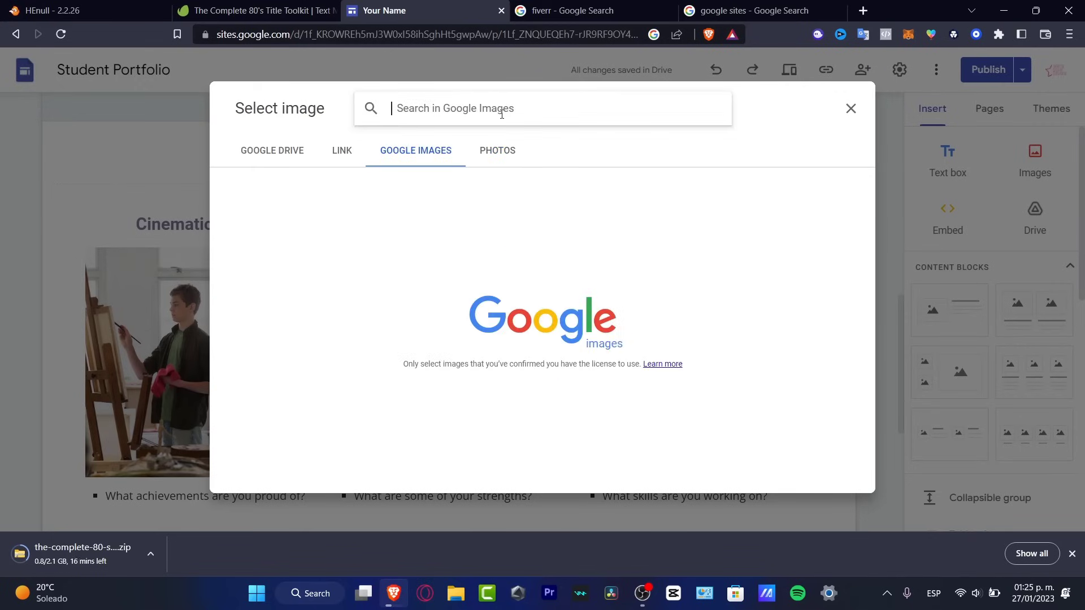
{"action": "type", "text": "photo template"}
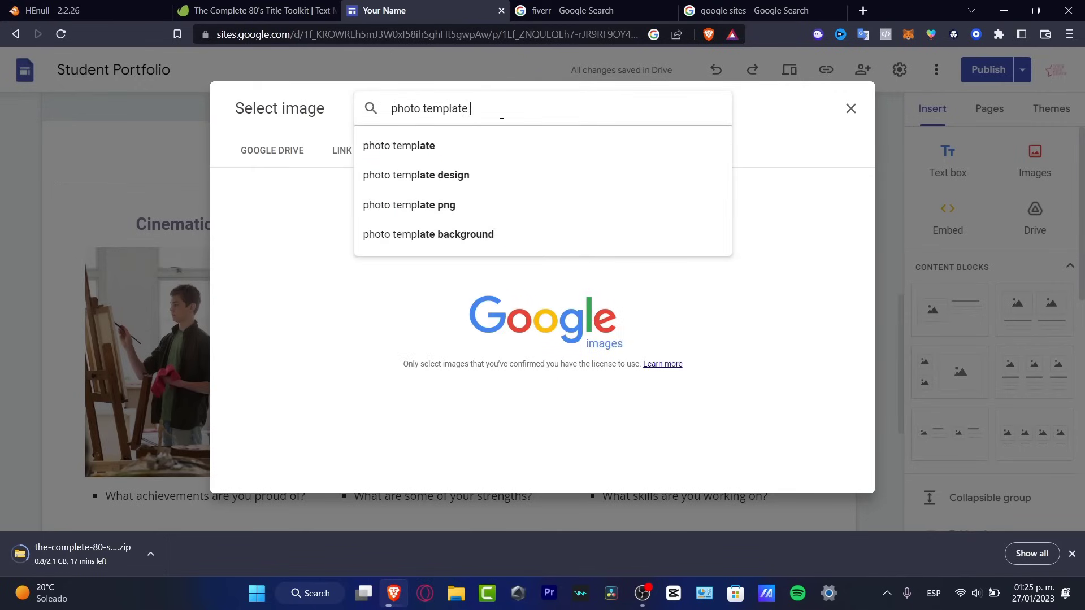
{"action": "type", "text": "portfolio"}
{"action": "key", "text": "Return"}
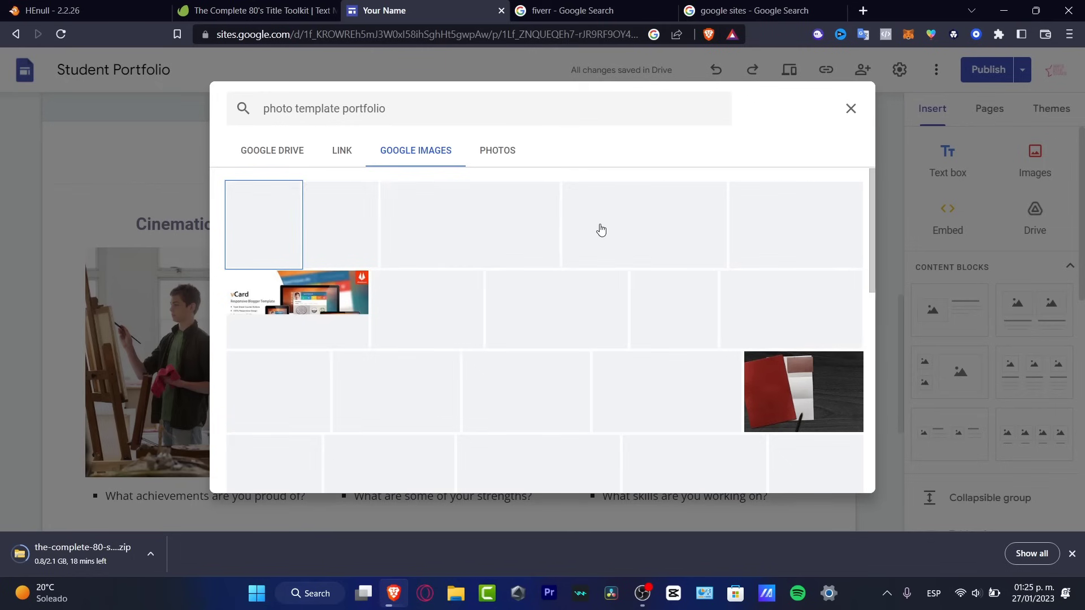
{"action": "scroll", "coordinate": [744, 337], "scroll_direction": "down", "scroll_amount": 5}
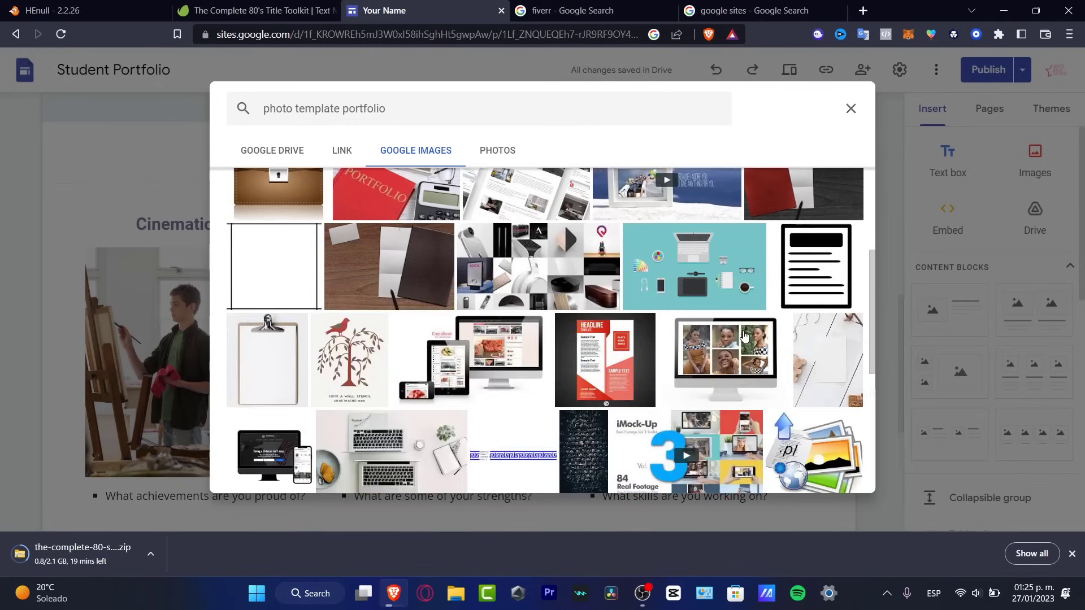
{"action": "scroll", "coordinate": [747, 340], "scroll_direction": "down", "scroll_amount": 5}
{"action": "scroll", "coordinate": [729, 339], "scroll_direction": "up", "scroll_amount": 4}
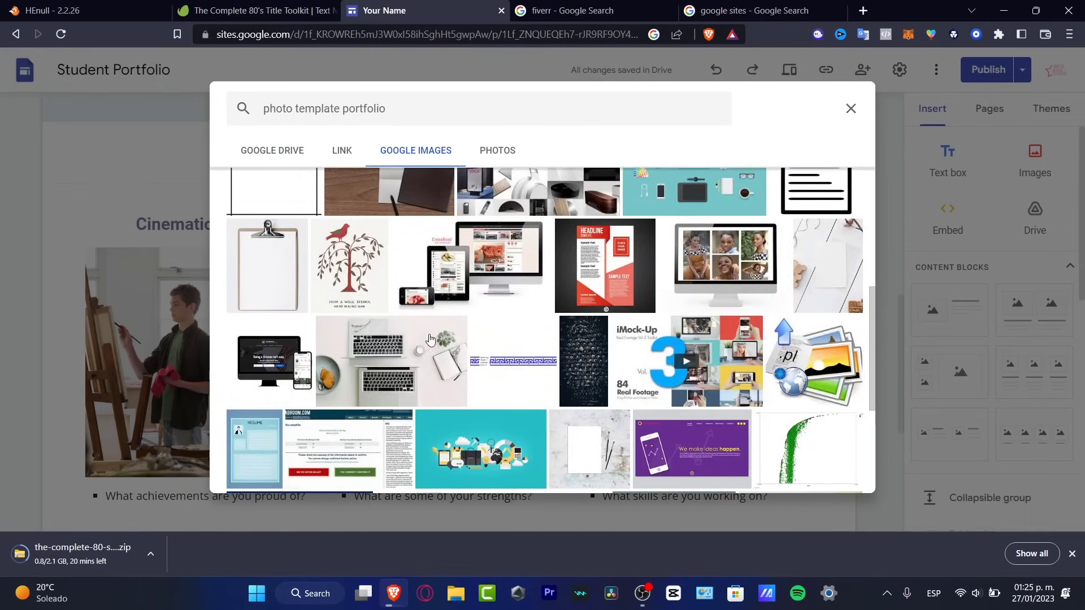
{"action": "left_click", "coordinate": [462, 388]}
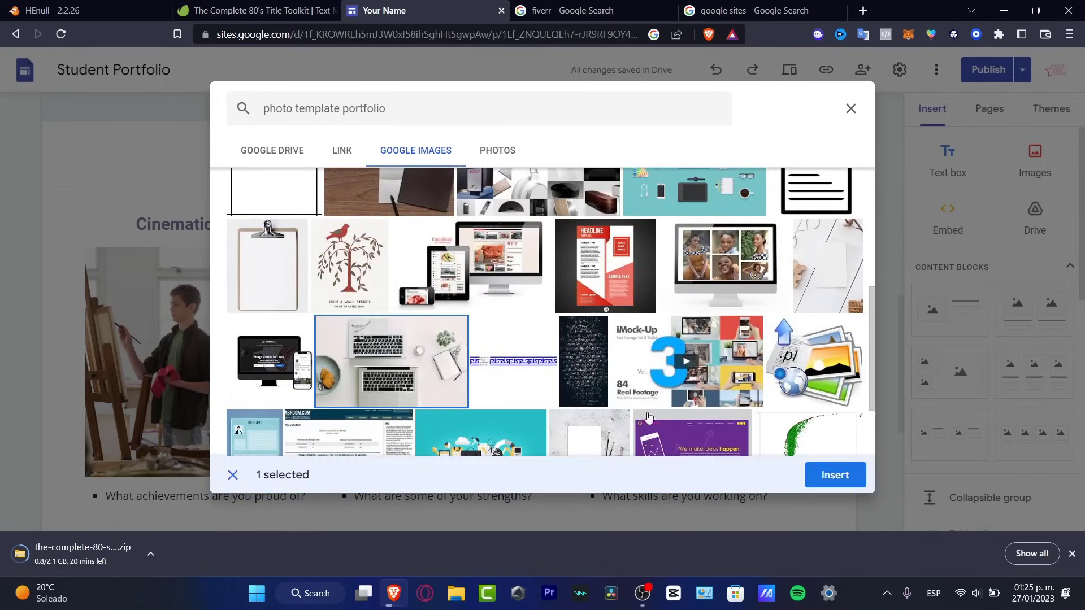
{"action": "left_click", "coordinate": [842, 476]}
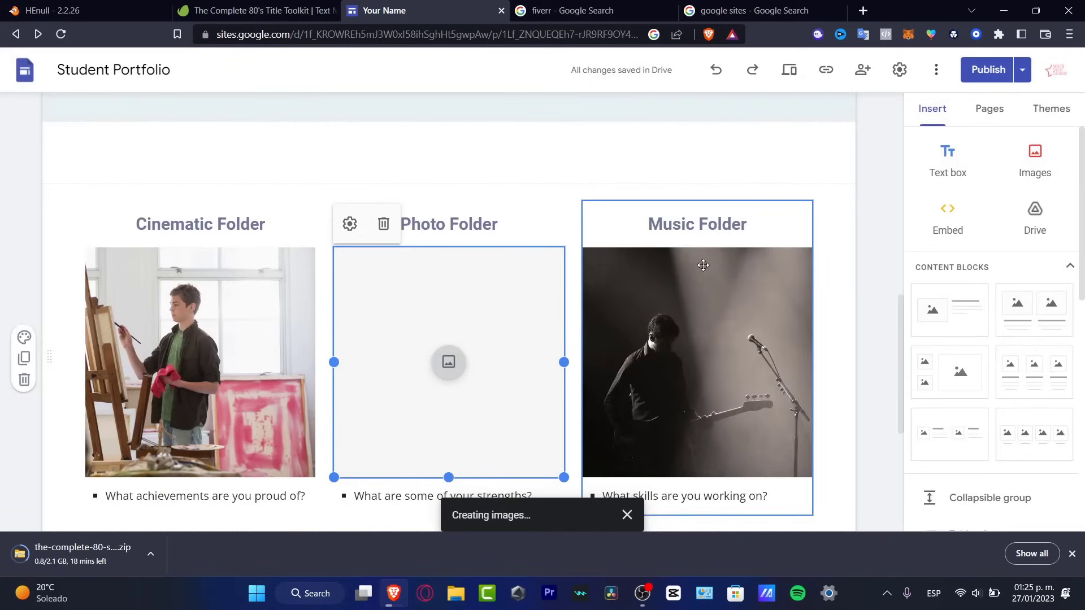
- Open the review of changes before publishing the site
{"action": "scroll", "coordinate": [782, 402], "scroll_direction": "down", "scroll_amount": 5}
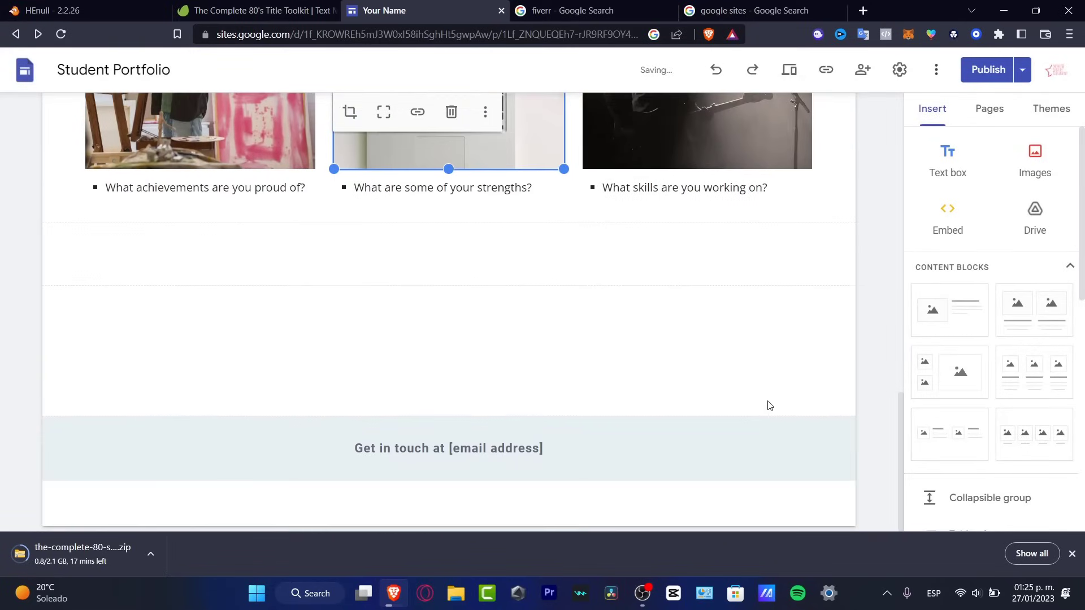
{"action": "scroll", "coordinate": [742, 307], "scroll_direction": "up", "scroll_amount": 6}
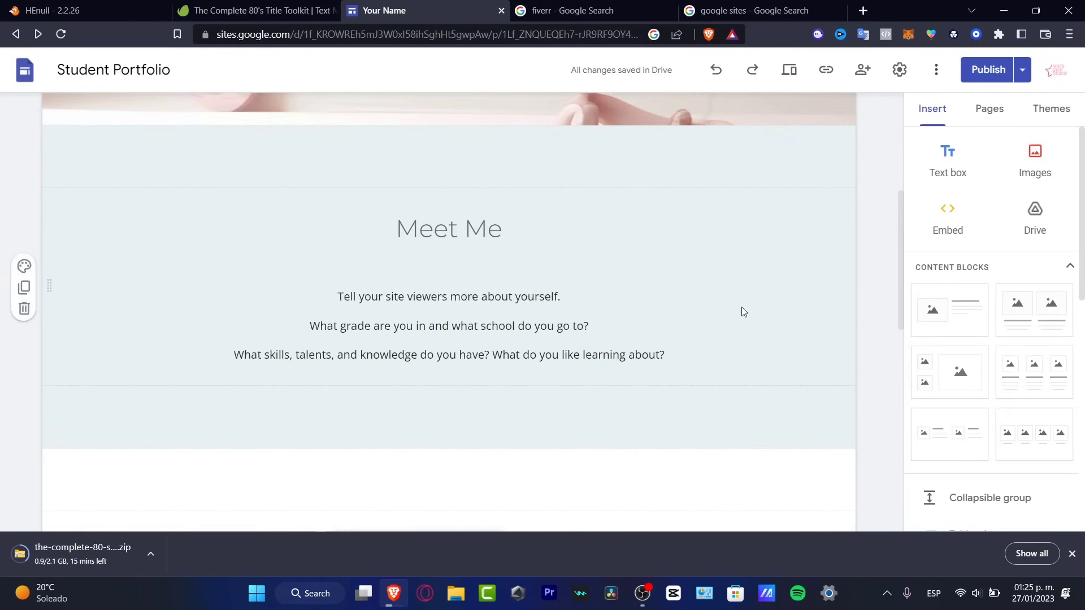
{"action": "scroll", "coordinate": [745, 310], "scroll_direction": "down", "scroll_amount": 3}
{"action": "left_click", "coordinate": [1023, 70]}
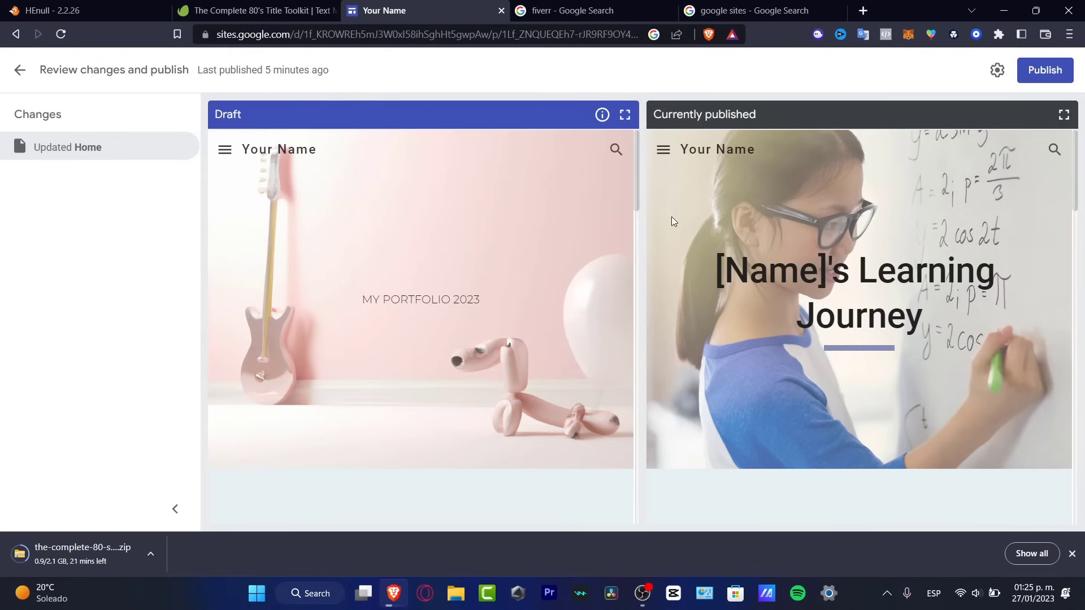
- Scroll through the Draft and Currently published previews to compare them
{"action": "scroll", "coordinate": [559, 269], "scroll_direction": "down", "scroll_amount": 3}
{"action": "scroll", "coordinate": [904, 267], "scroll_direction": "down", "scroll_amount": 3}
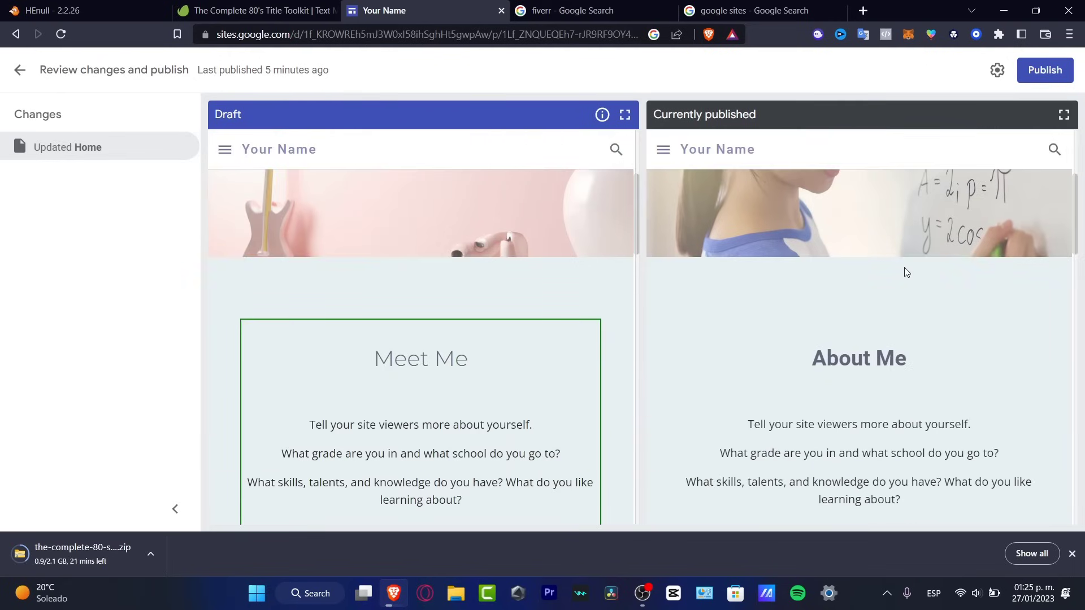
{"action": "scroll", "coordinate": [904, 267], "scroll_direction": "down", "scroll_amount": 3}
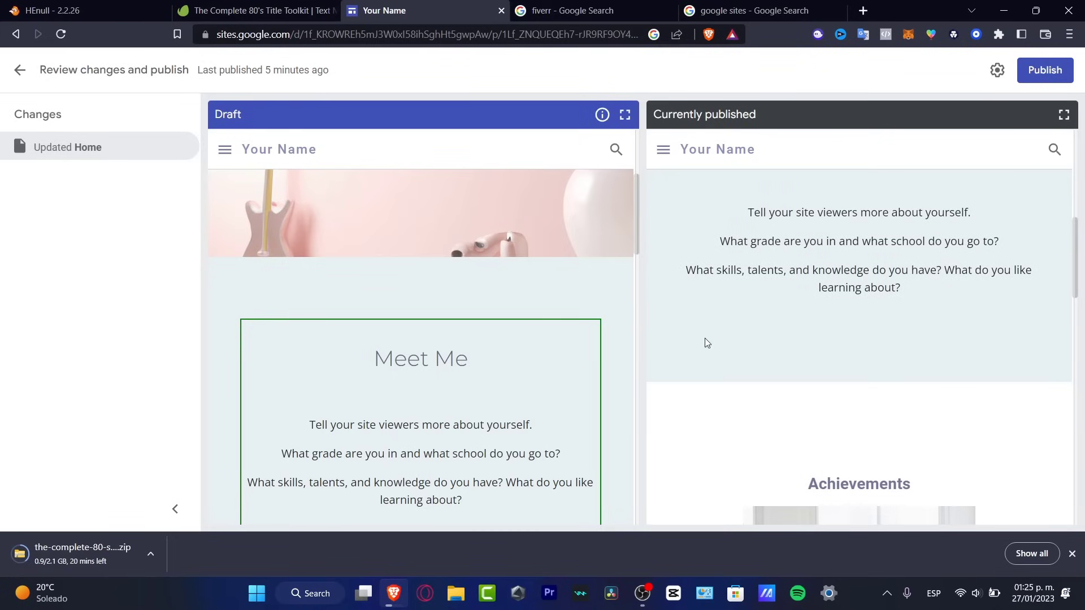
{"action": "scroll", "coordinate": [705, 341], "scroll_direction": "down", "scroll_amount": 3}
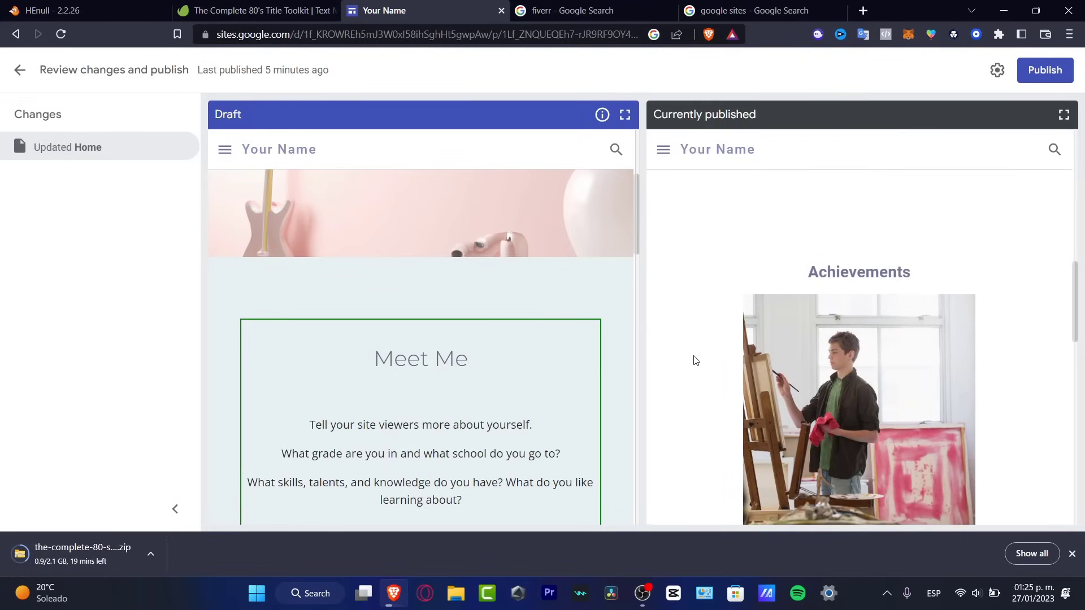
{"action": "scroll", "coordinate": [694, 359], "scroll_direction": "down", "scroll_amount": 6}
{"action": "scroll", "coordinate": [507, 376], "scroll_direction": "down", "scroll_amount": 5}
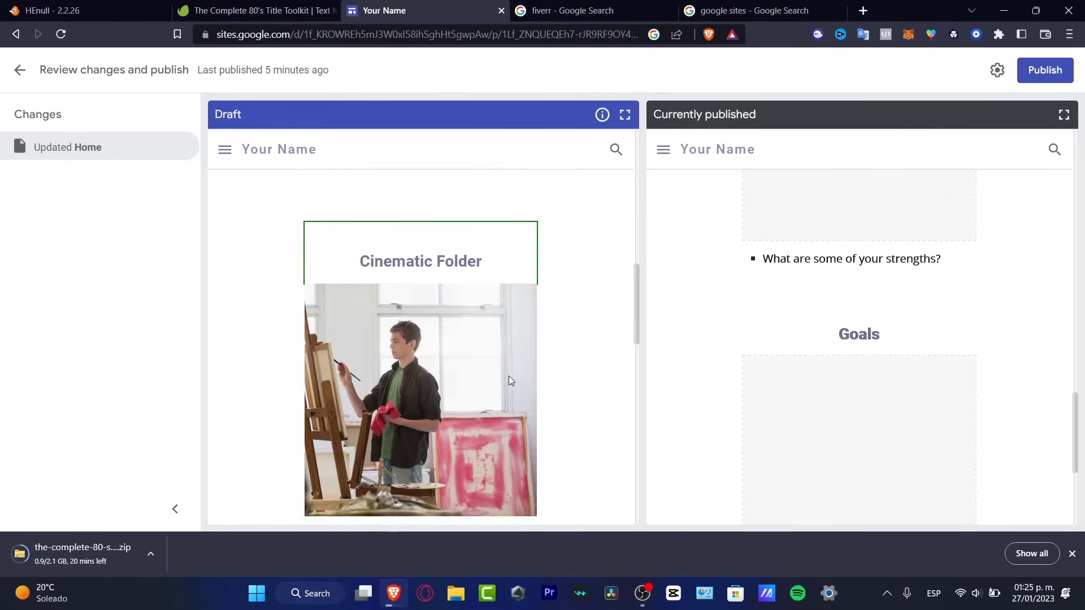
{"action": "scroll", "coordinate": [509, 375], "scroll_direction": "up", "scroll_amount": 15}
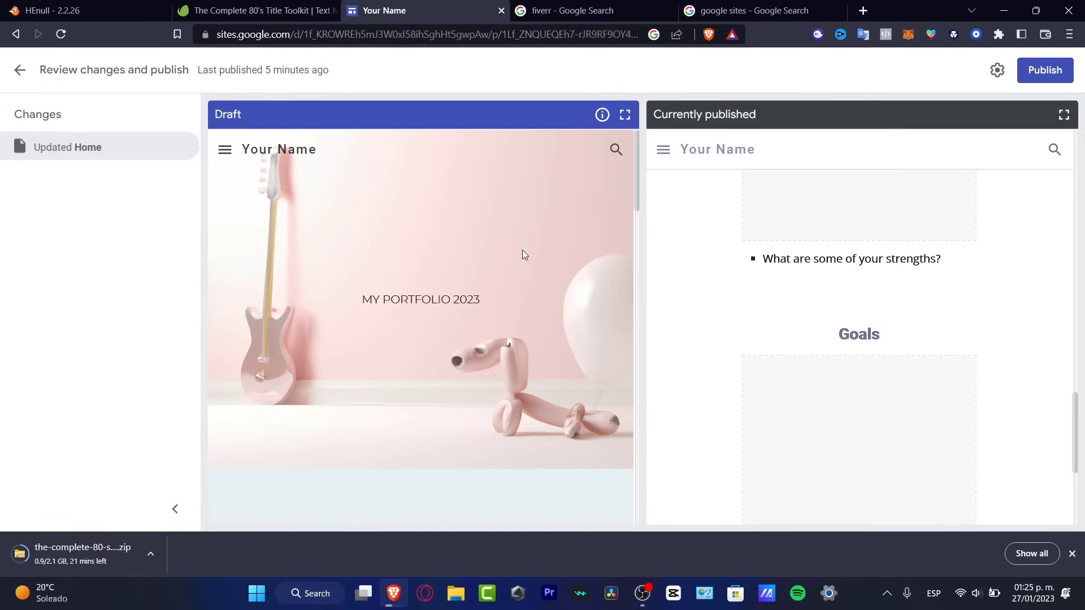
{"action": "scroll", "coordinate": [524, 255], "scroll_direction": "down", "scroll_amount": 5}
{"action": "scroll", "coordinate": [523, 256], "scroll_direction": "up", "scroll_amount": 5}
{"action": "scroll", "coordinate": [880, 232], "scroll_direction": "up", "scroll_amount": 8}
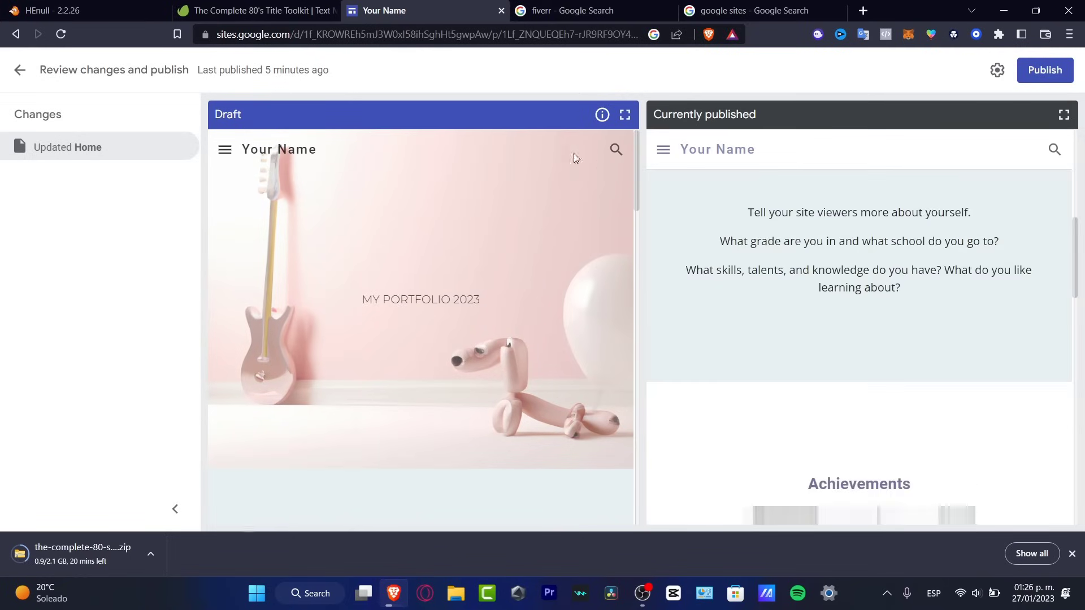
- Publish the draft changes and view the live site down to its three folder columns
{"action": "left_click", "coordinate": [1027, 72]}
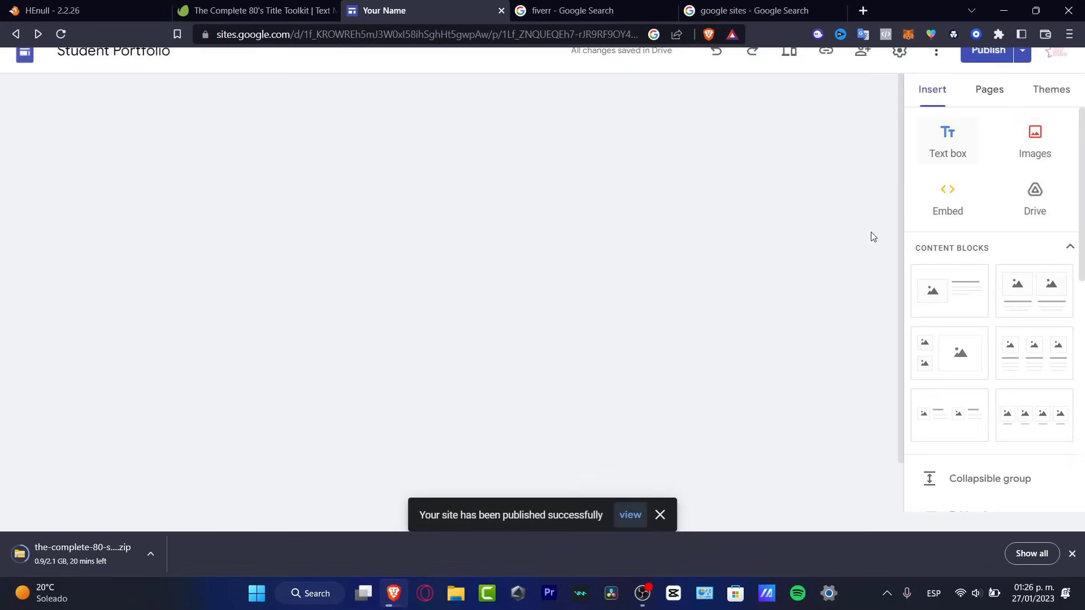
{"action": "left_click", "coordinate": [630, 515]}
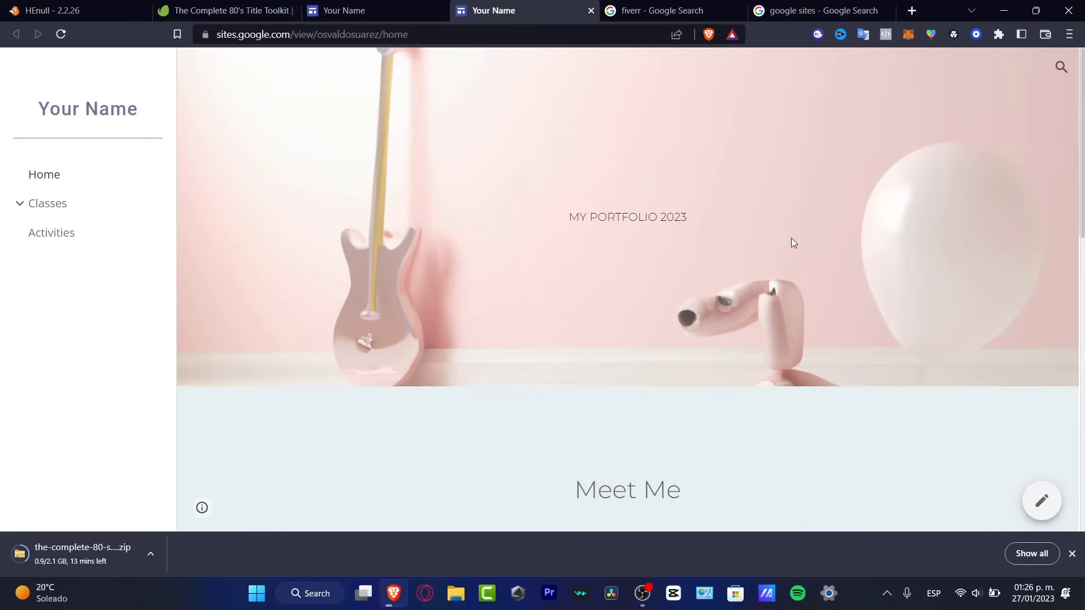
{"action": "scroll", "coordinate": [667, 281], "scroll_direction": "down", "scroll_amount": 7}
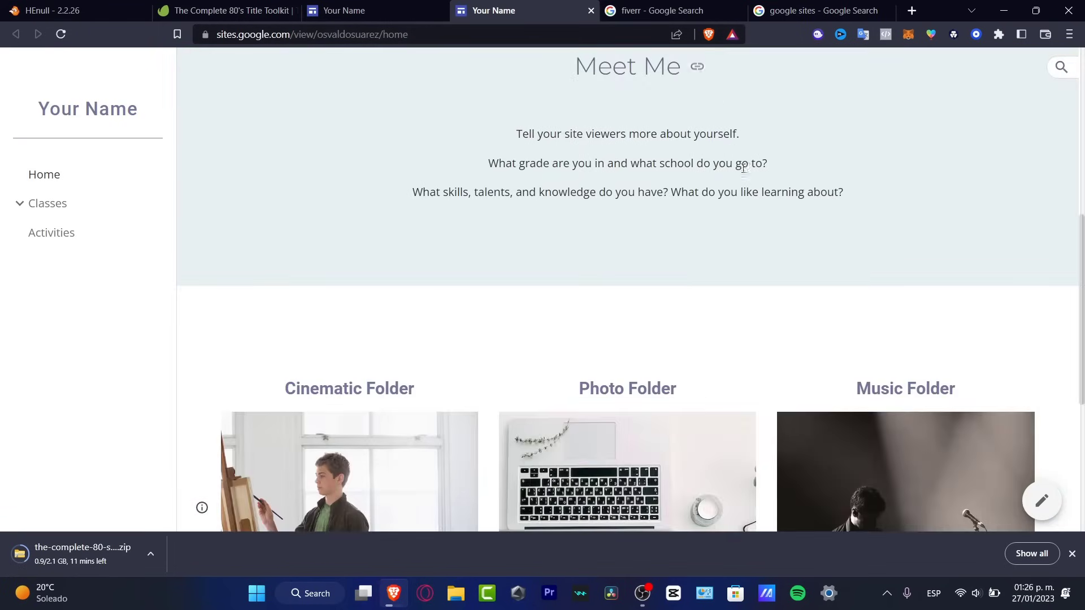
{"action": "scroll", "coordinate": [785, 246], "scroll_direction": "down", "scroll_amount": 6}
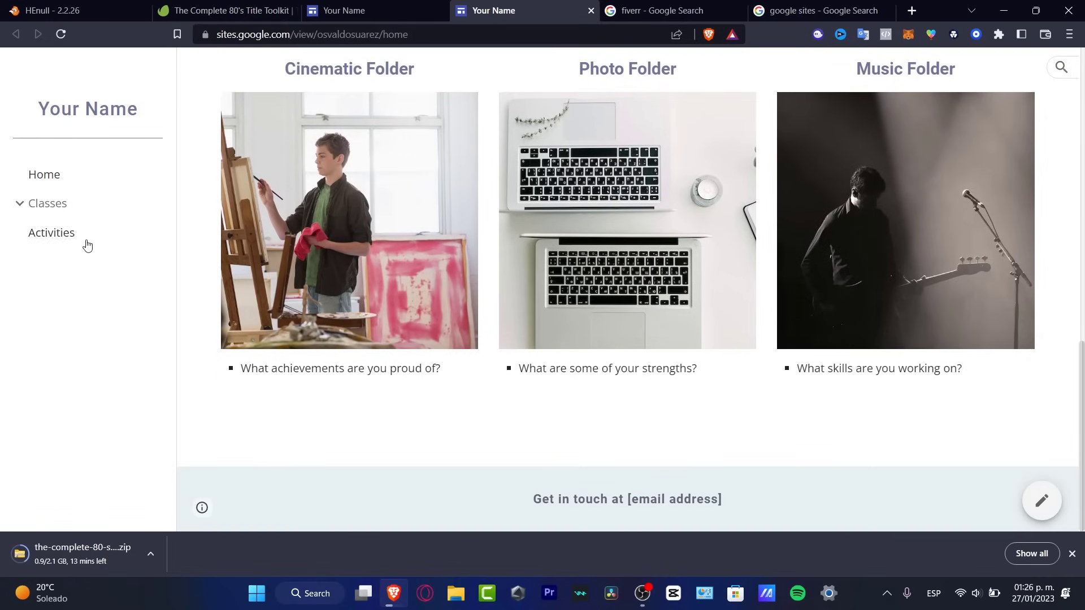
- In the editor's Pages panel, rename the Classes page to Contact
{"action": "left_click", "coordinate": [346, 10]}
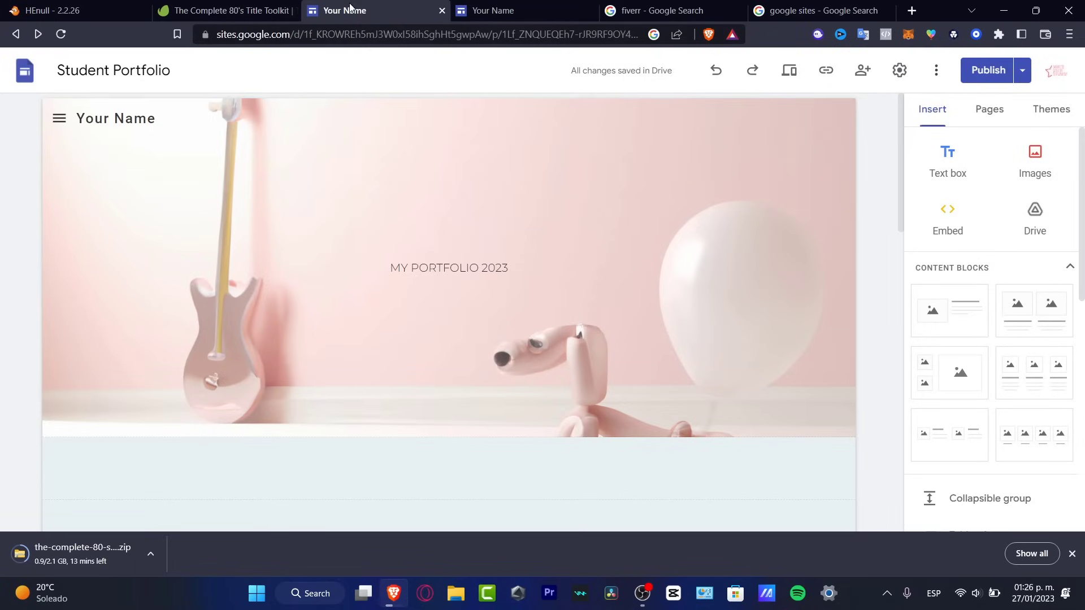
{"action": "left_click", "coordinate": [989, 112]}
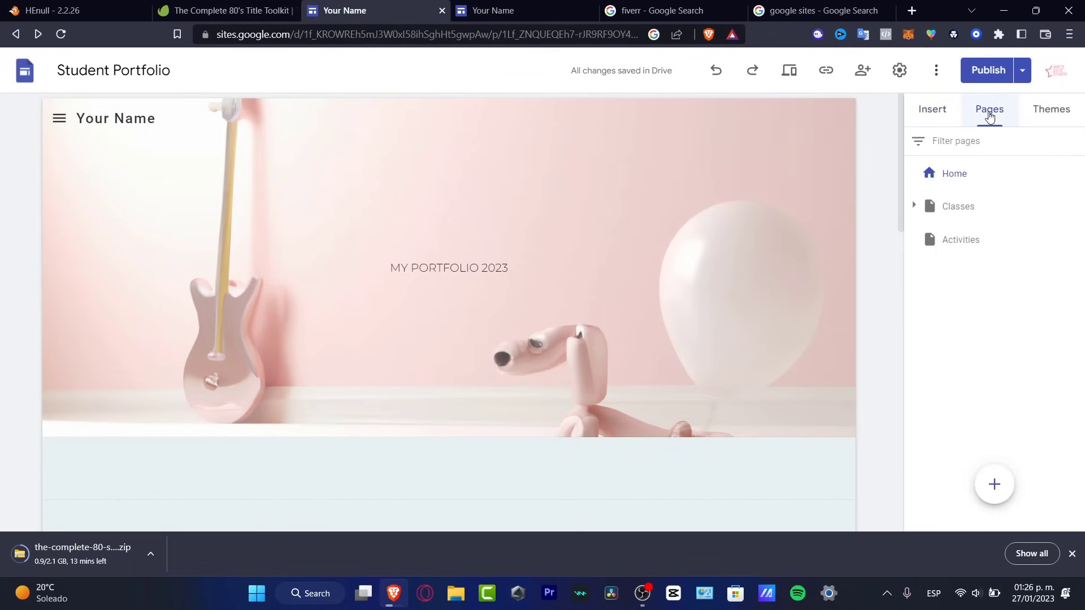
{"action": "left_click", "coordinate": [967, 207]}
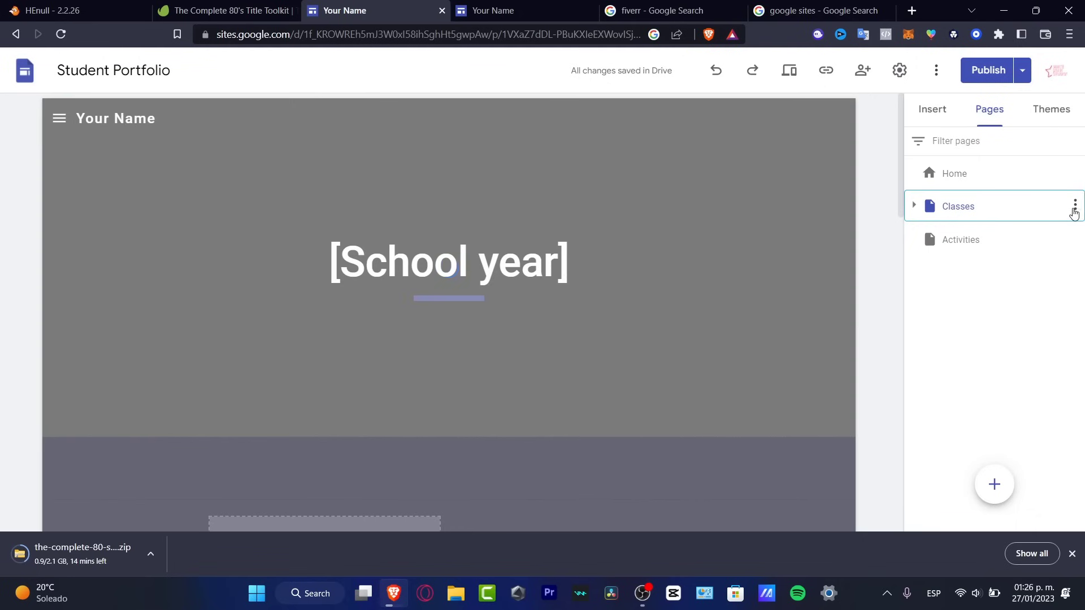
{"action": "left_click", "coordinate": [1074, 205]}
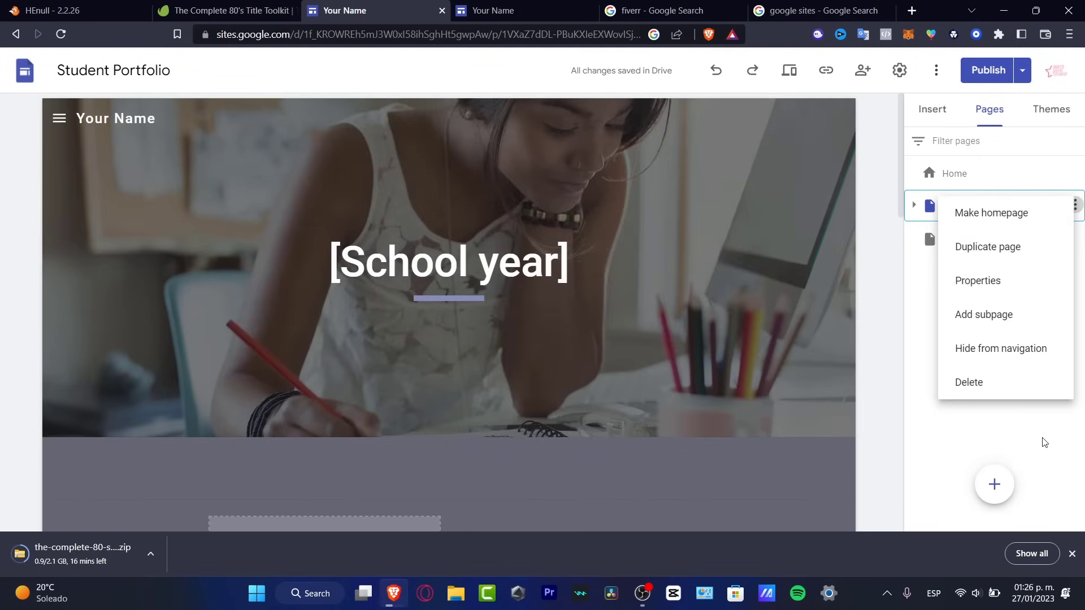
{"action": "left_click", "coordinate": [906, 274]}
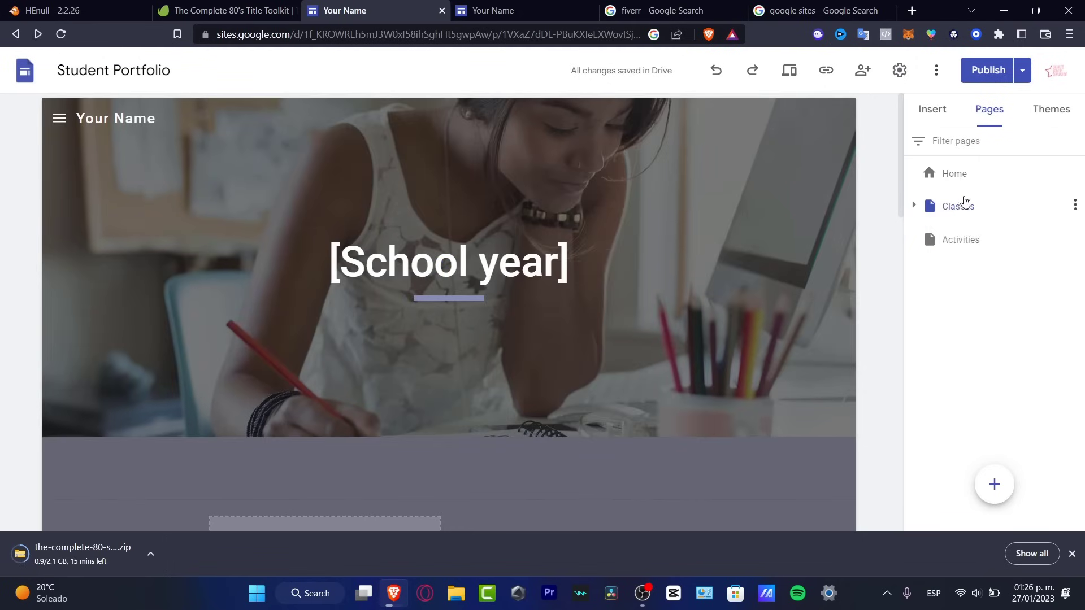
{"action": "double_click", "coordinate": [966, 204]}
{"action": "left_click_drag", "start_coordinate": [983, 203], "coordinate": [945, 204]}
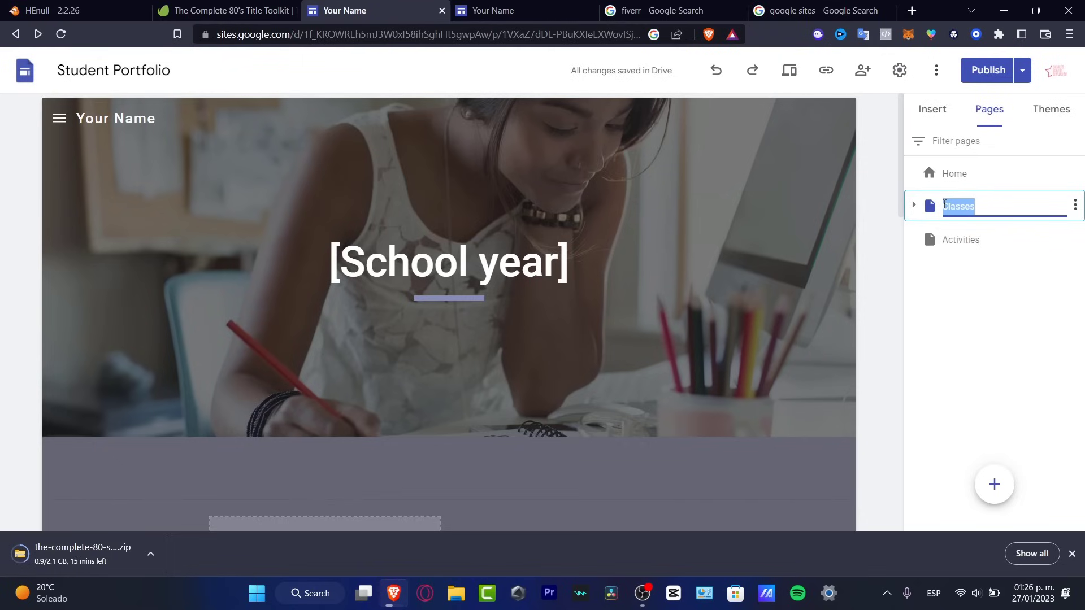
{"action": "type", "text": "Contact"}
- Rename the Activities page to Portfolio and open it in the editor
{"action": "double_click", "coordinate": [984, 241]}
{"action": "type", "text": "Portfolio"}
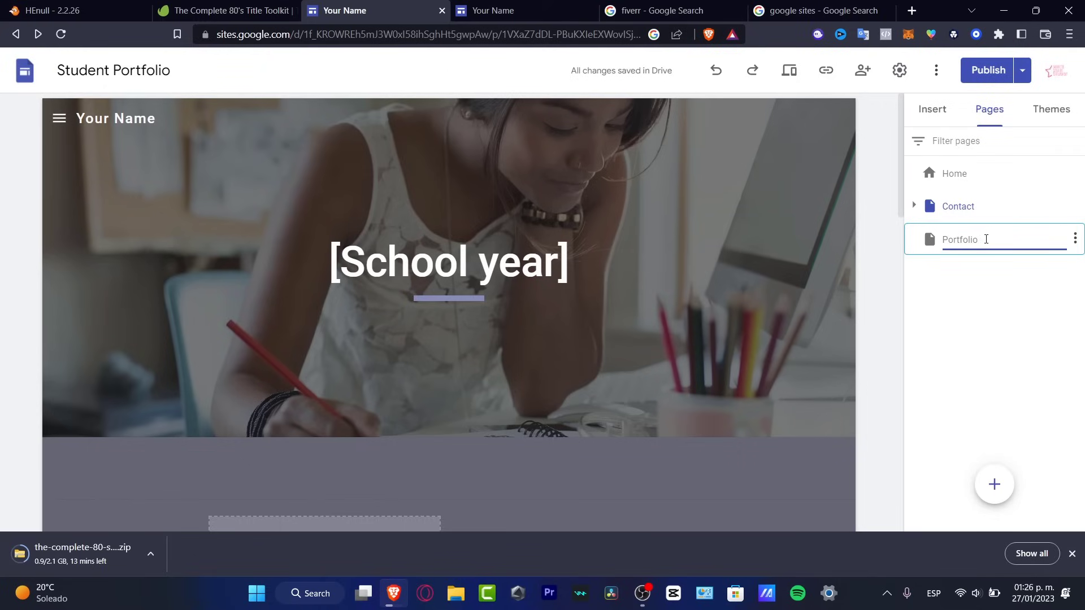
{"action": "key", "text": "Return"}
{"action": "left_click", "coordinate": [417, 270]}
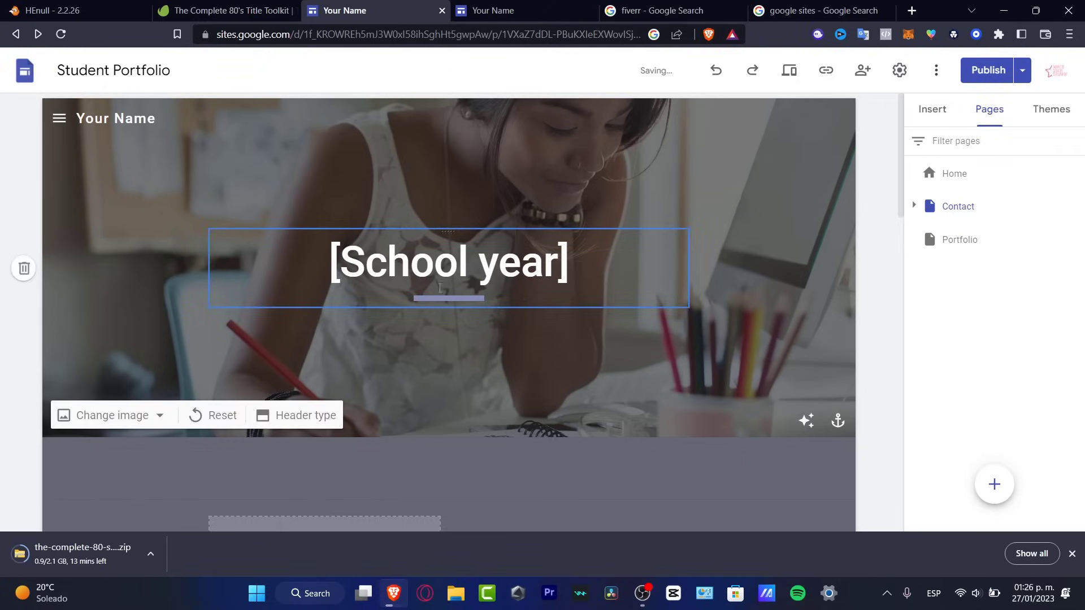
{"action": "left_click", "coordinate": [1022, 250]}
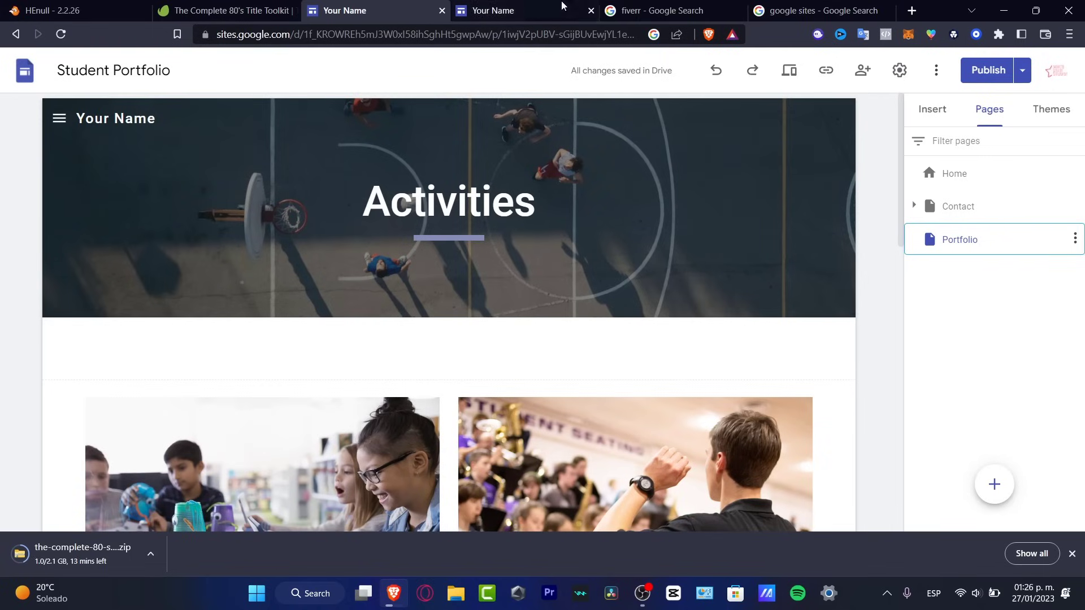
- Switch to the published site and scroll back up to the MY PORTFOLIO 2023 header
{"action": "left_click", "coordinate": [537, 6]}
{"action": "scroll", "coordinate": [846, 370], "scroll_direction": "up", "scroll_amount": 15}
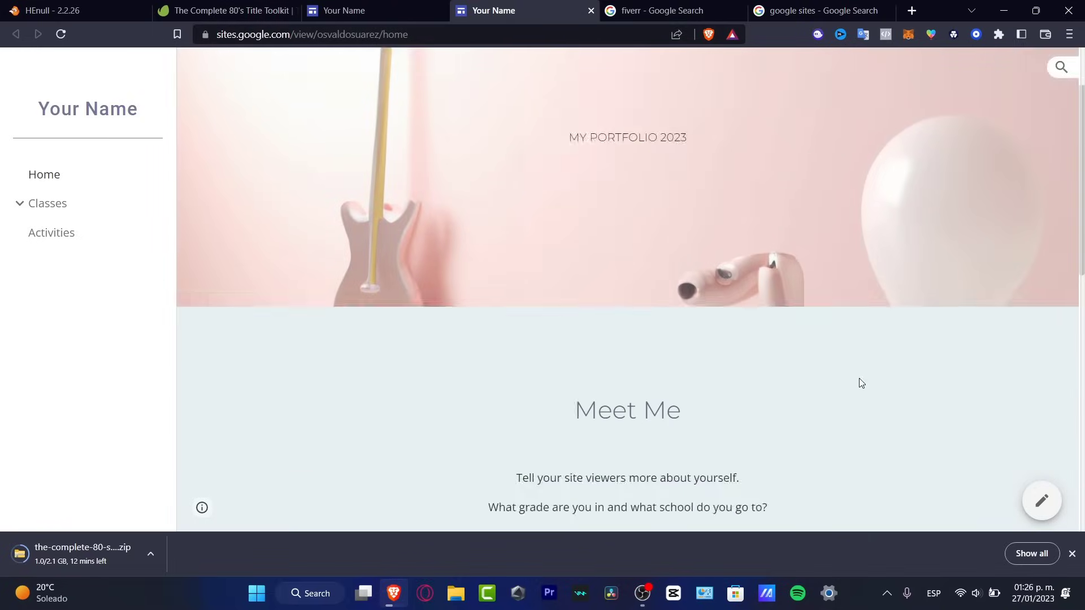